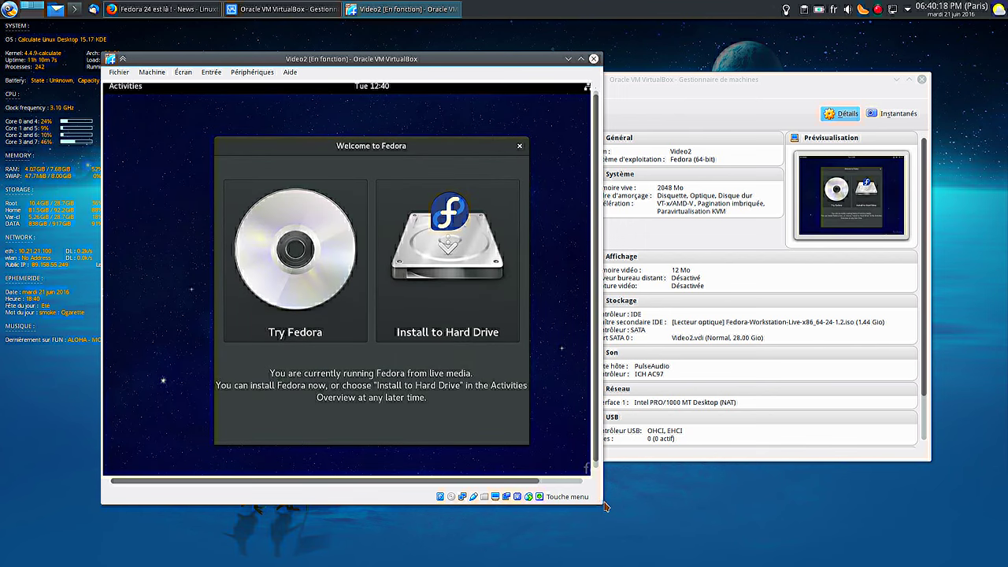
Enlarge the virtual machine window to fit the guest screen and launch the Fedora hard drive installer in Français (France)
drag(603, 511, 738, 566)
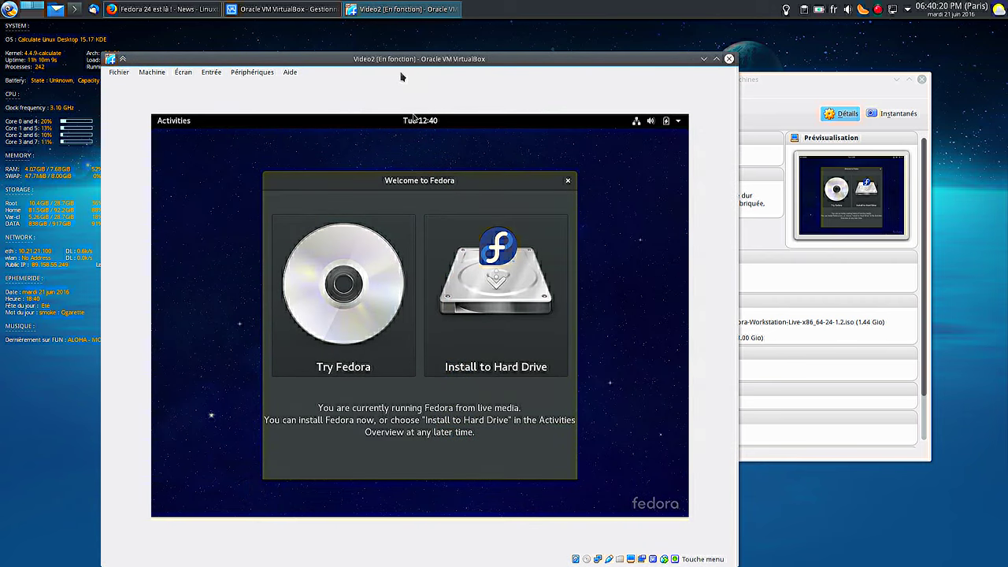
drag(403, 60, 362, 43)
click(438, 311)
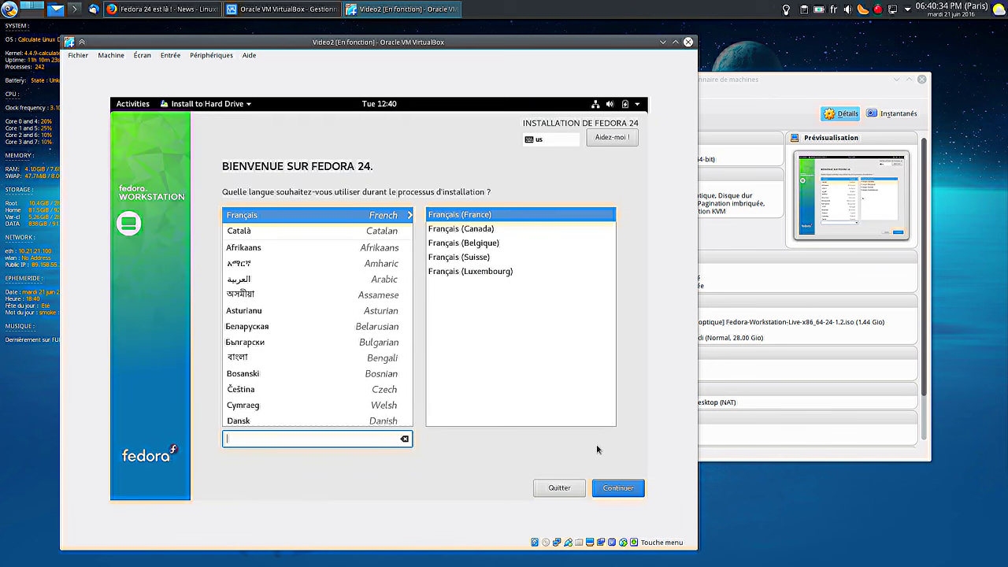
click(609, 489)
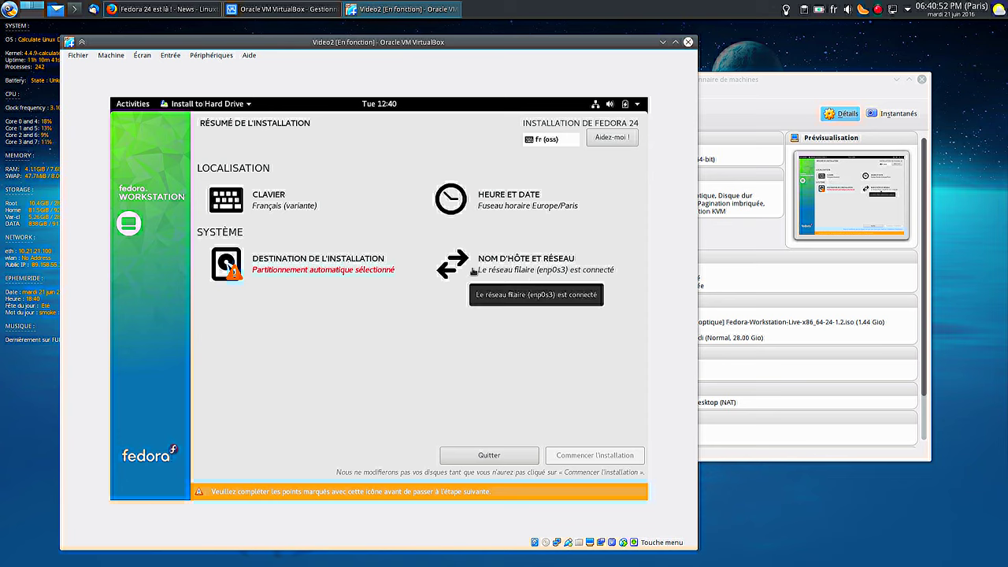
Accept automatic partitioning on the ATA VBOX HARDDISK as the installation destination and begin the installation
click(297, 270)
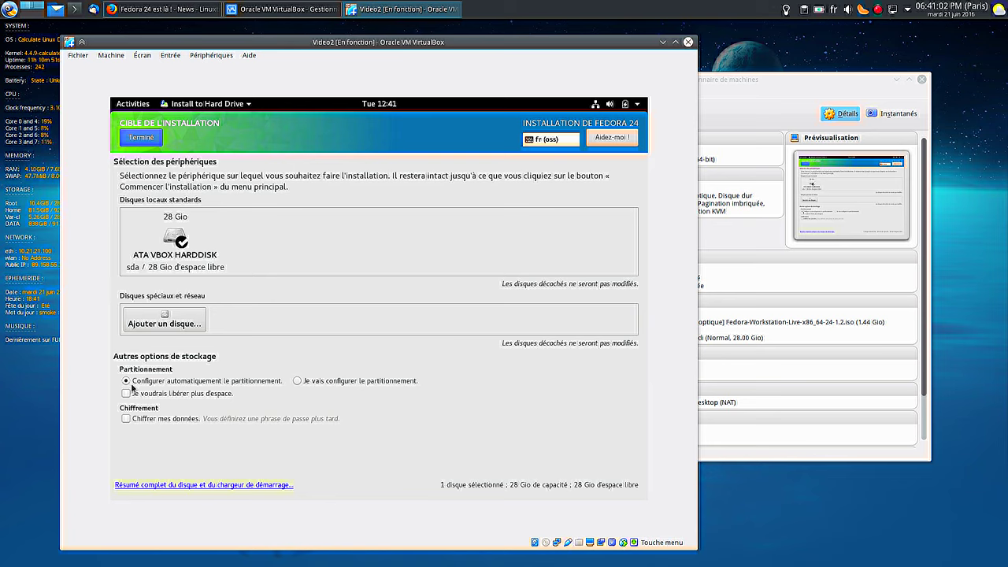
click(144, 138)
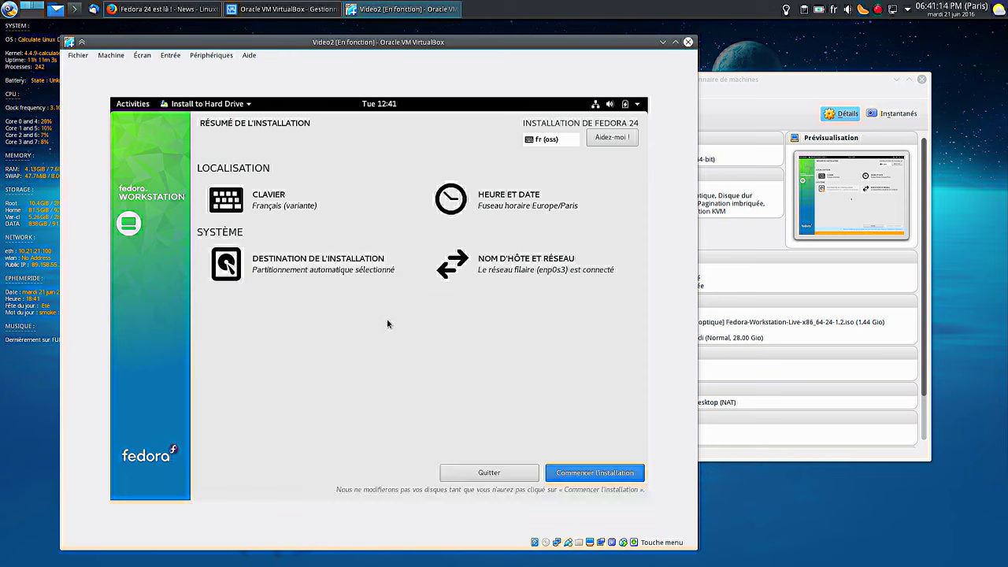
click(599, 478)
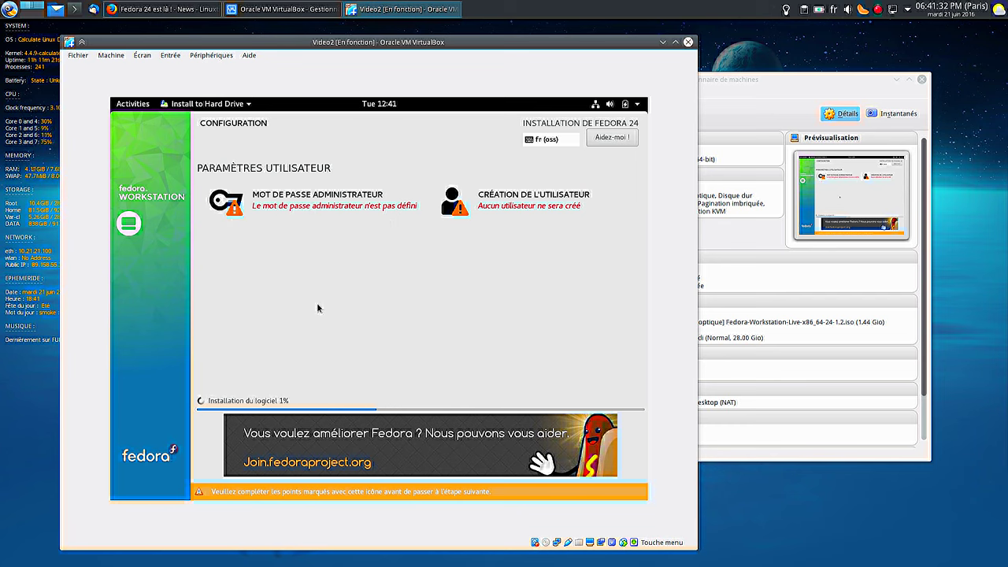
Set and confirm the administrator (root) password, accepting it despite its weakness
click(325, 208)
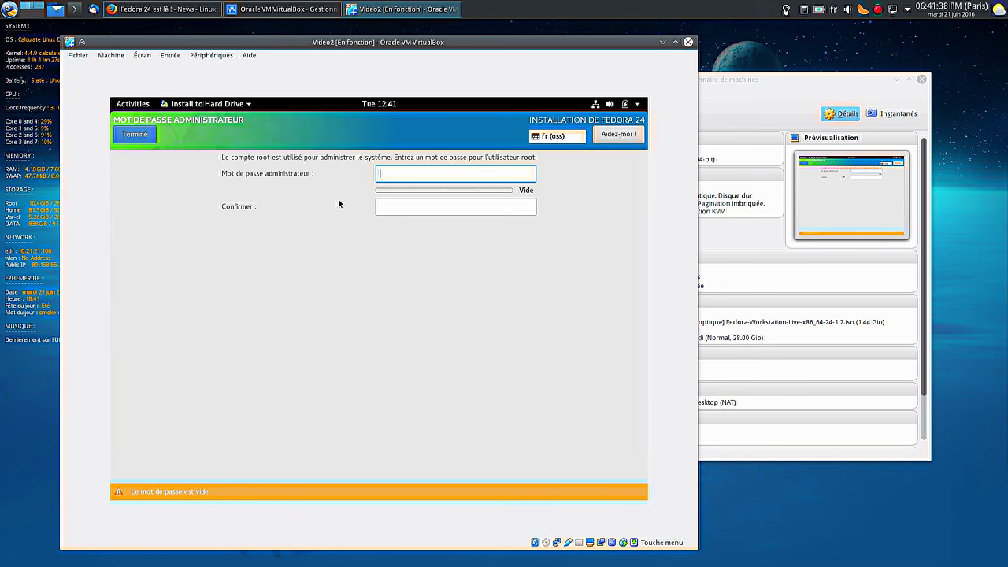
text(********)
key(Tab)
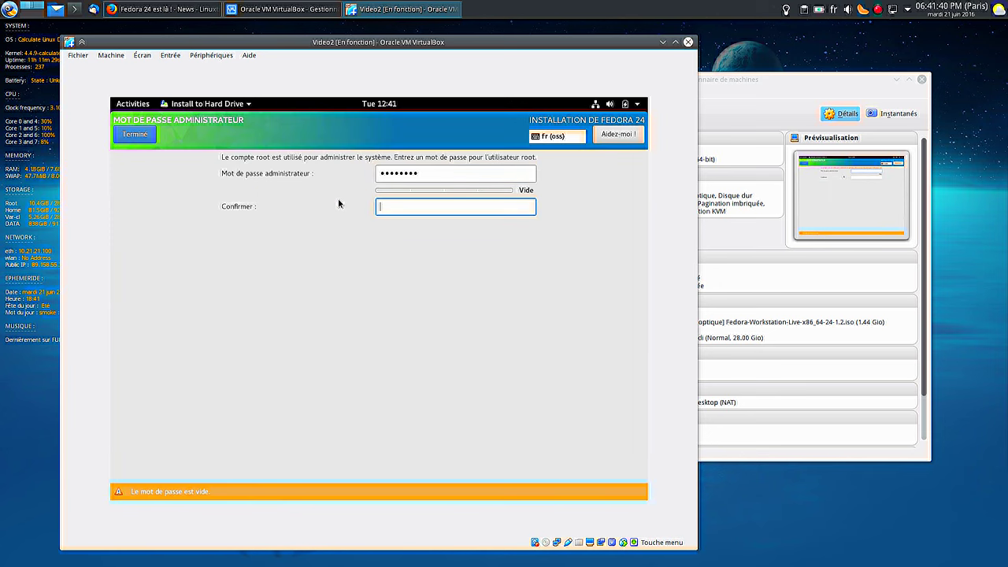
text(********)
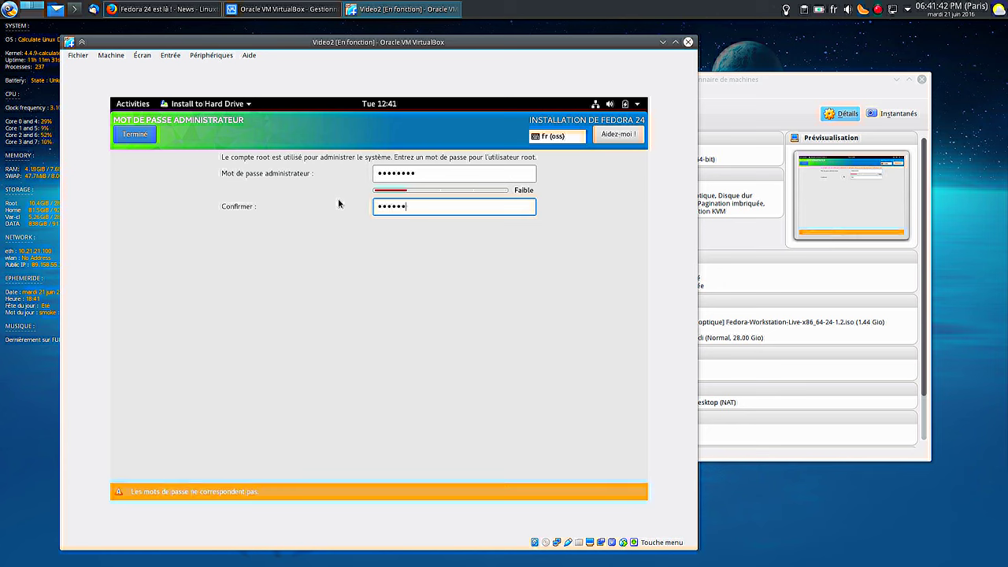
click(134, 135)
click(135, 135)
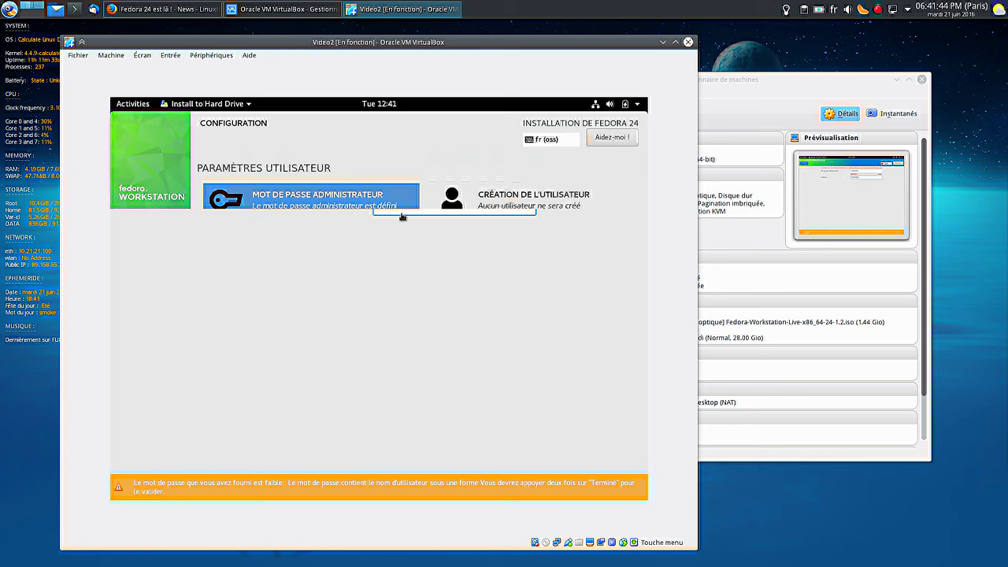
Enter the full name and user name for the new user account and make that user an administrator
click(570, 210)
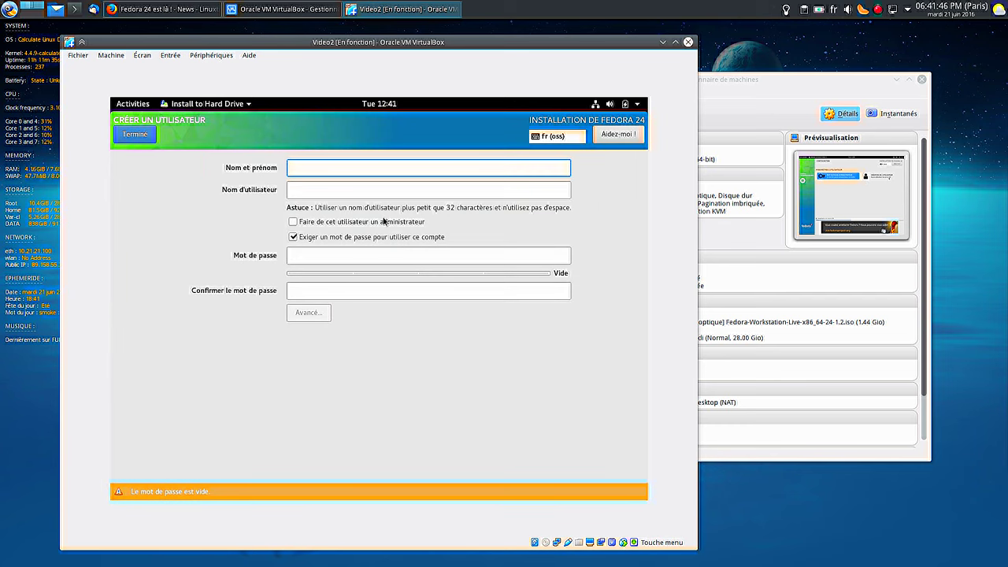
text(Adrien D)
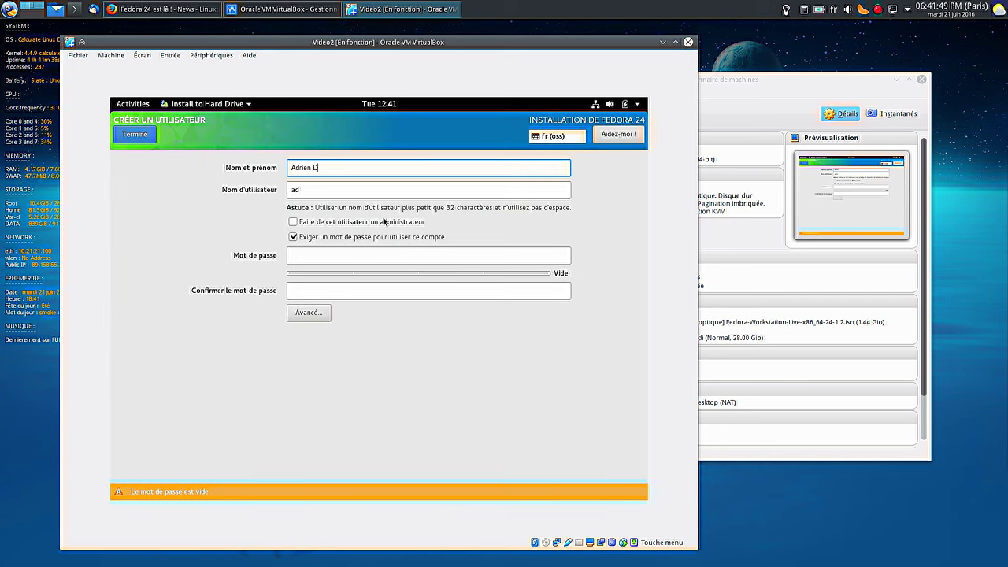
key(Tab)
text(adrie)
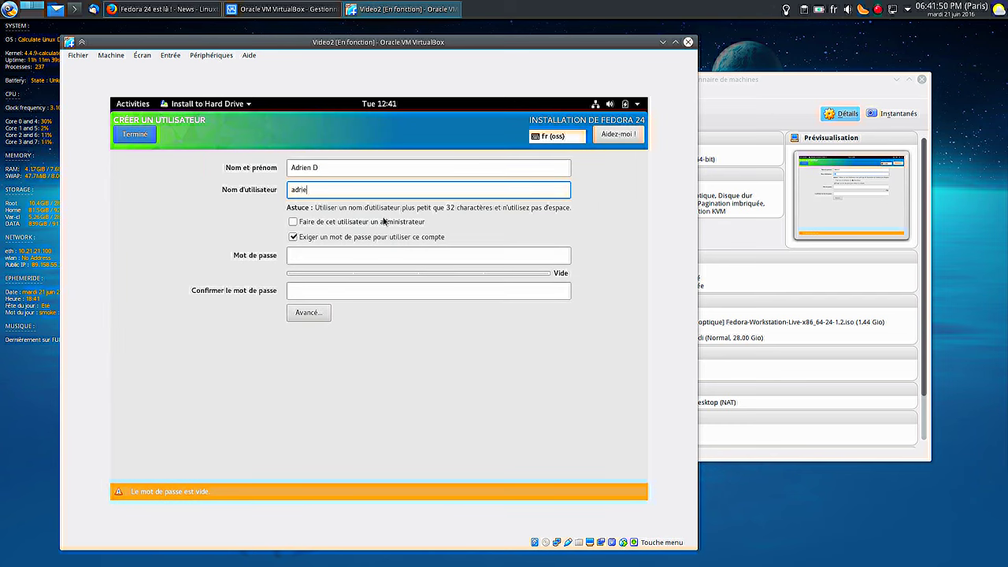
text(n)
key(Tab)
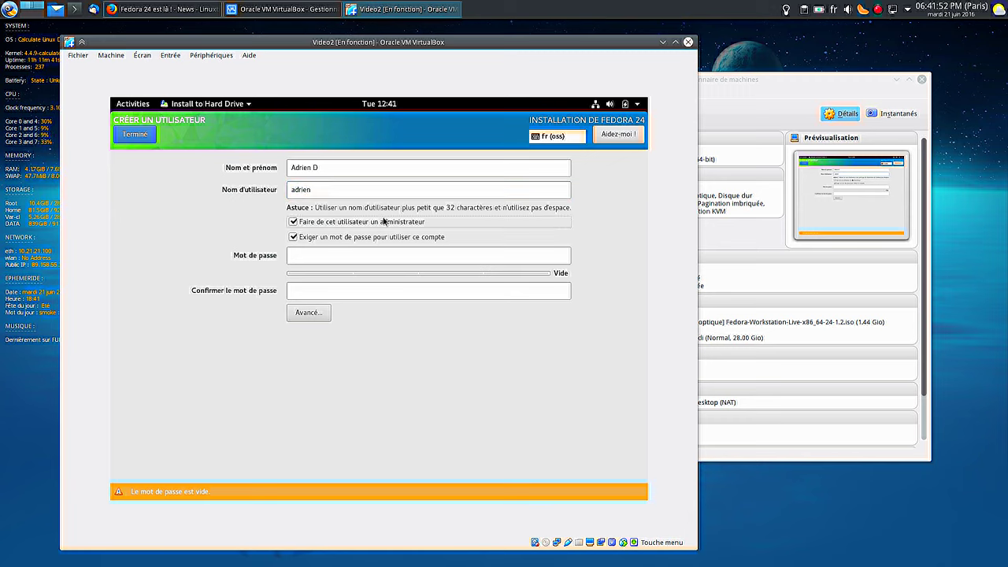
Enter and confirm the password for the new user account
click(350, 256)
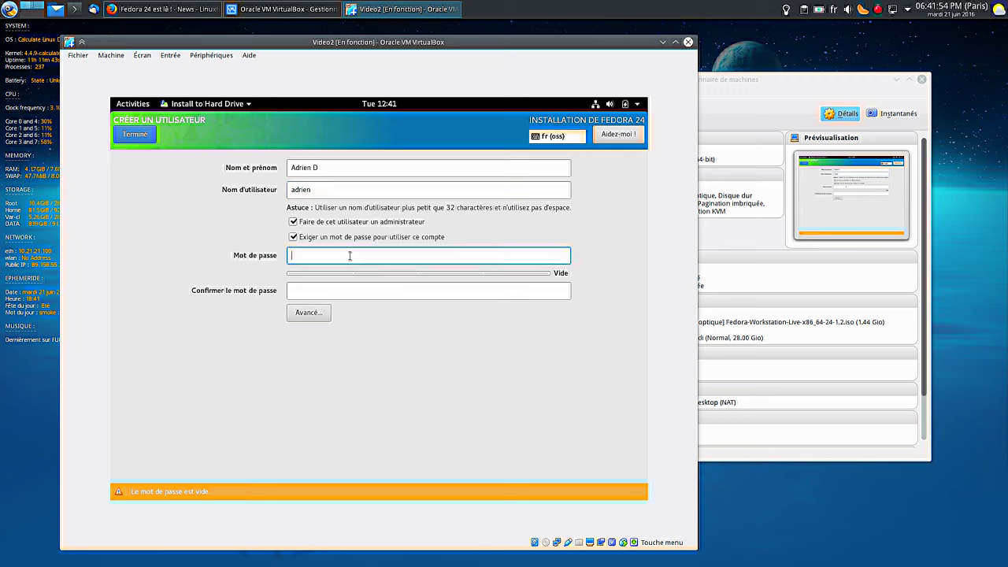
text(********)
key(Tab)
text(********)
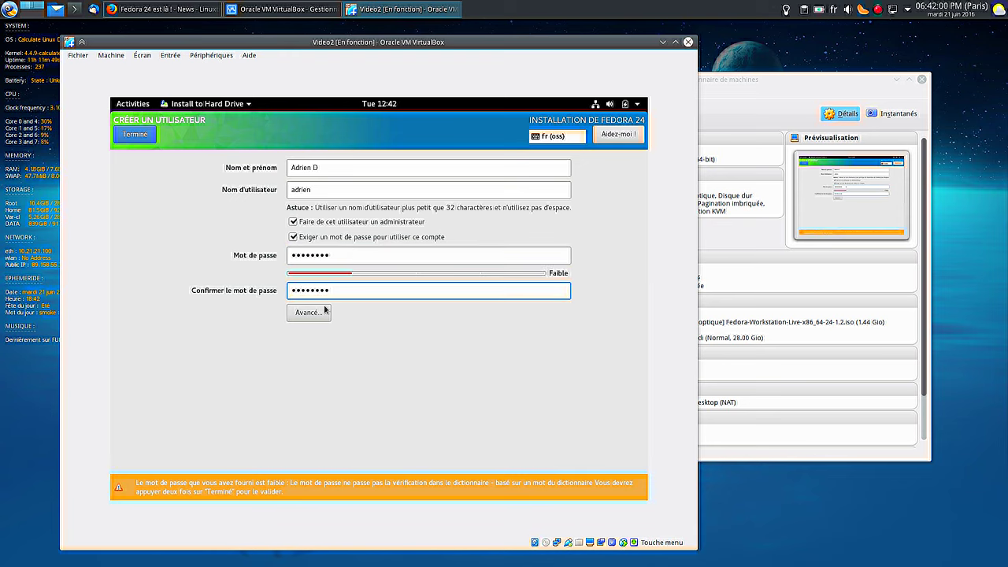
Review the advanced user configuration, discard it without changes, and validate the new user account
click(319, 318)
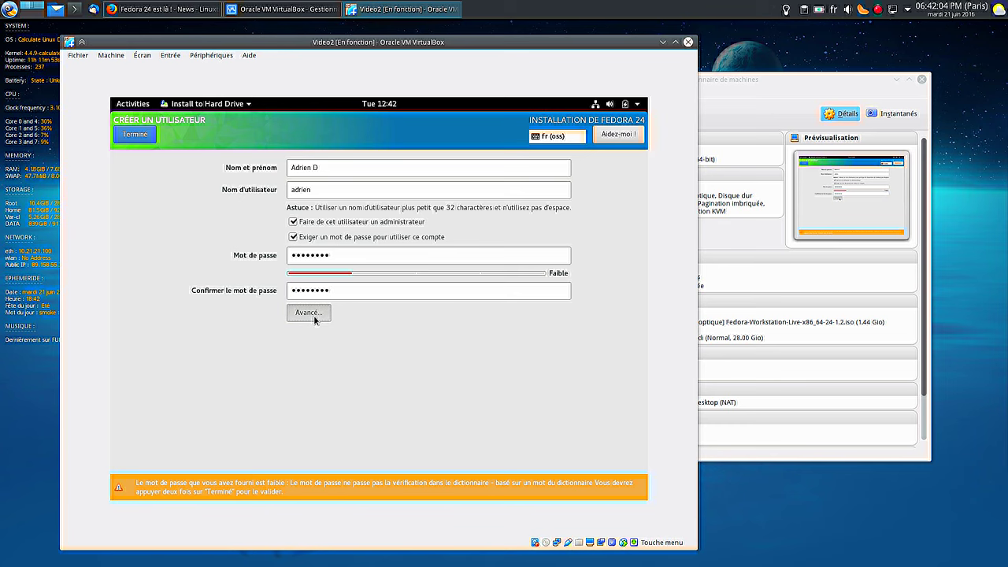
click(319, 318)
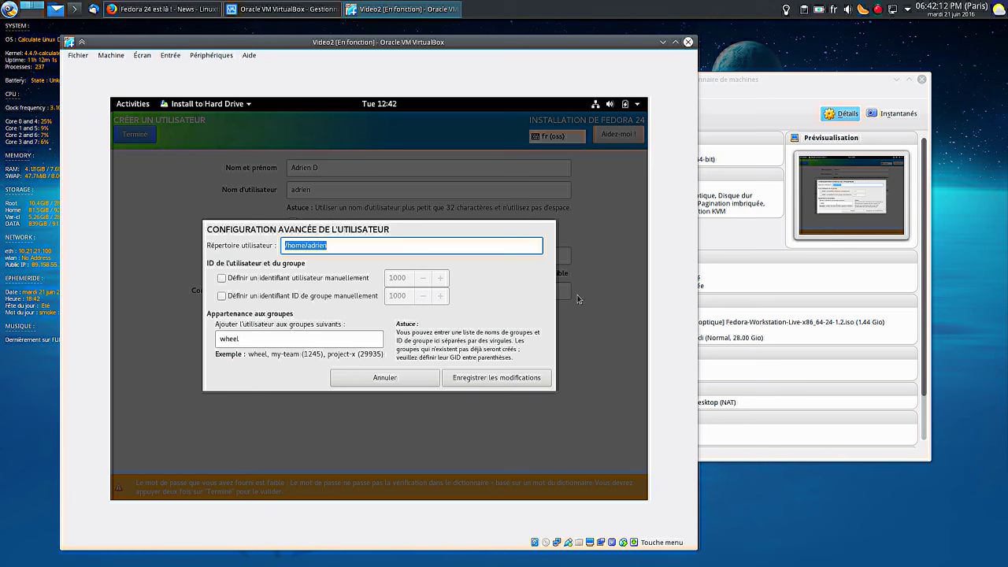
click(400, 382)
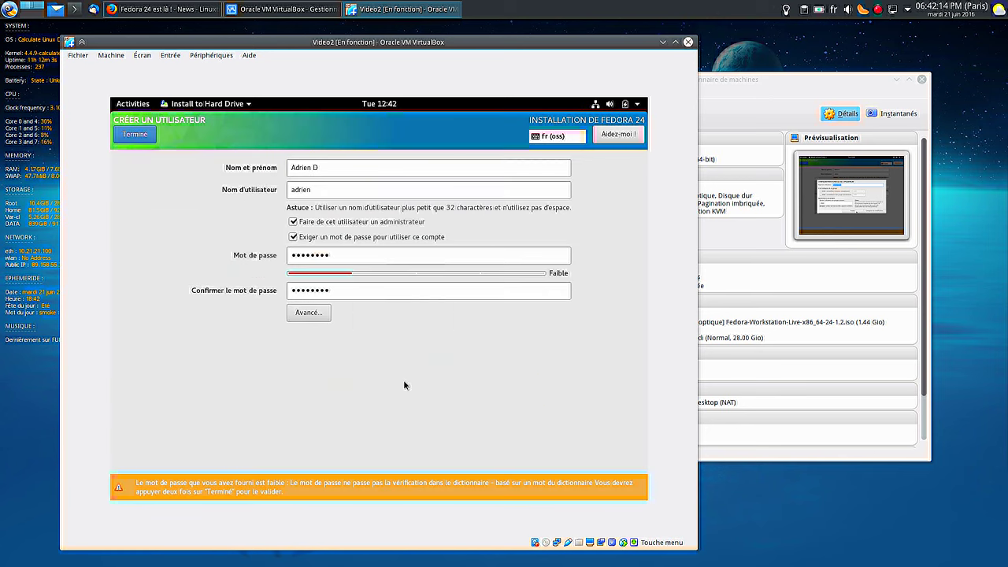
click(134, 133)
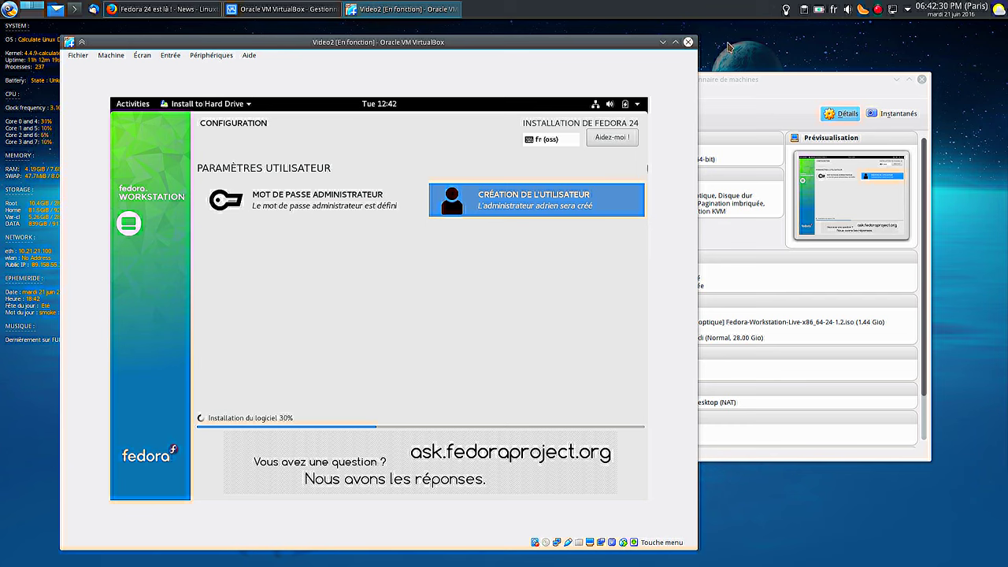
Launch the Opera browser on the host desktop
key(alt+F2)
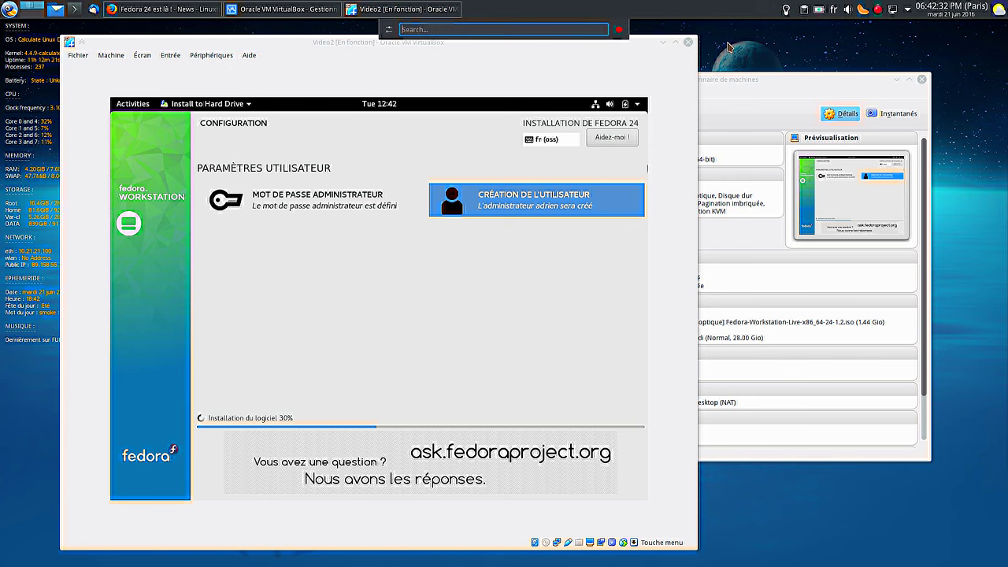
text(opera)
key(Return)
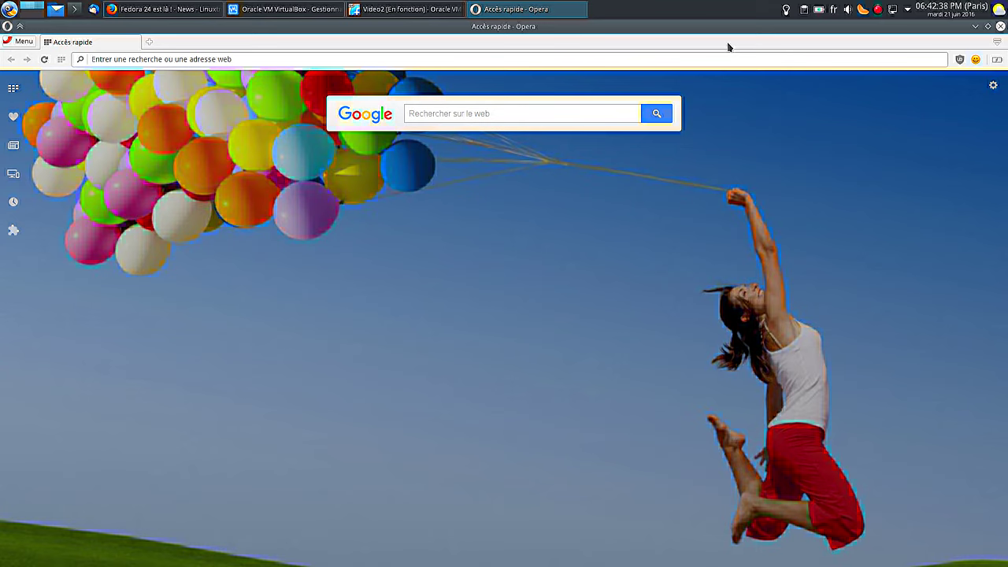
Search Google for "fedors spins" and open the official Spins - Fedora page from the results
click(442, 118)
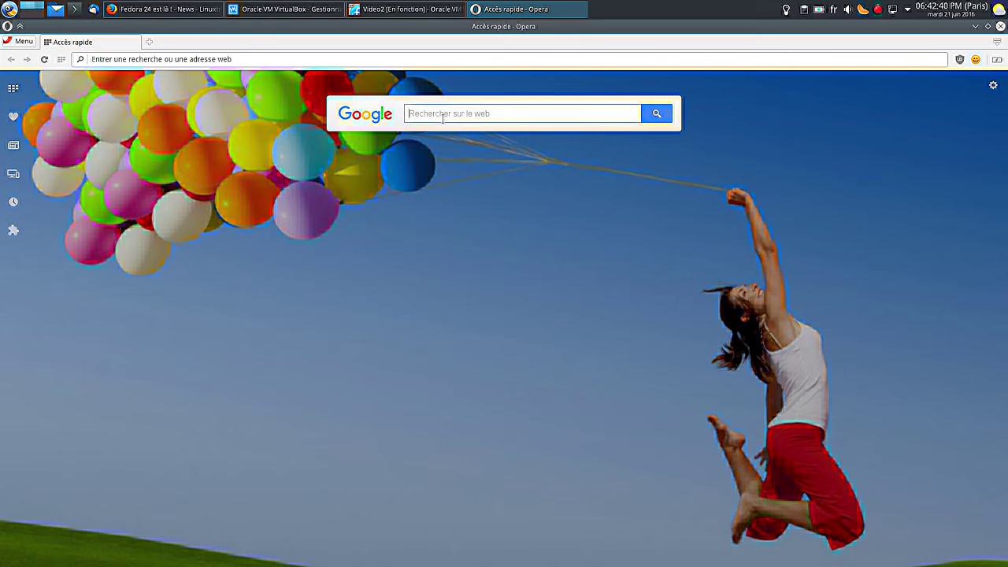
text(fedors spins)
key(Return)
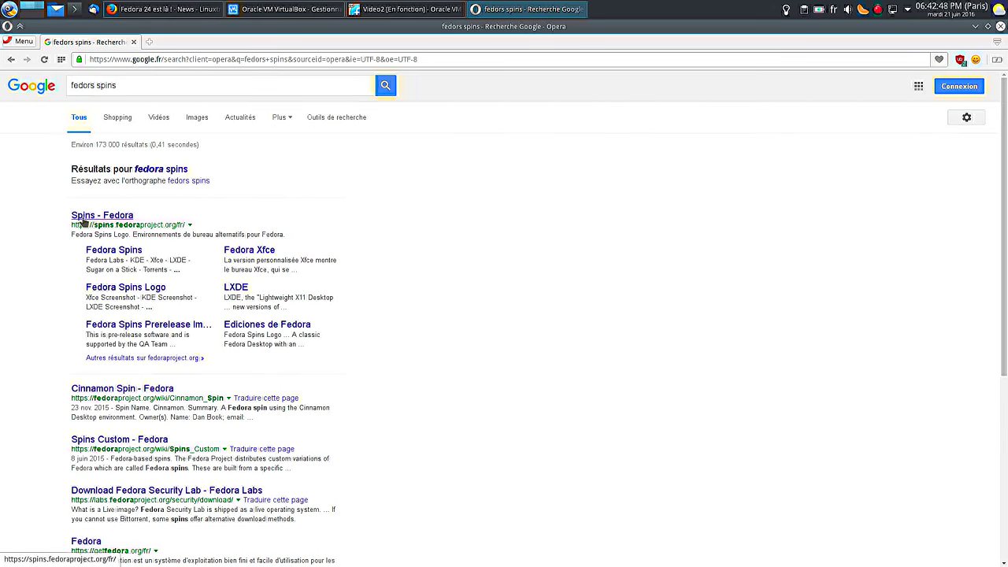
click(104, 218)
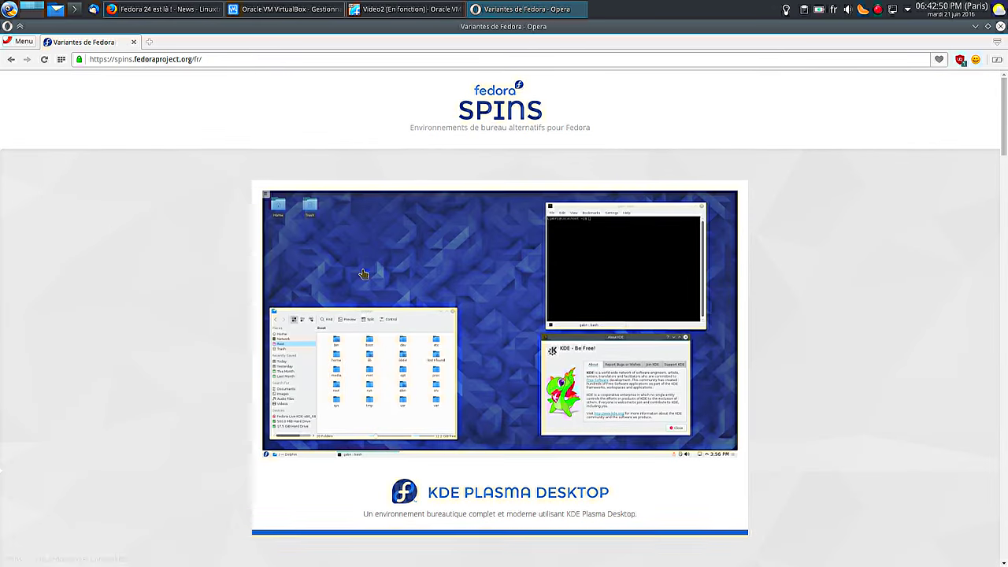
Look through the alternative desktops on the Fedora Spins page, from KDE Plasma to SOAS, and close the browser
scroll(360, 270, down, 1)
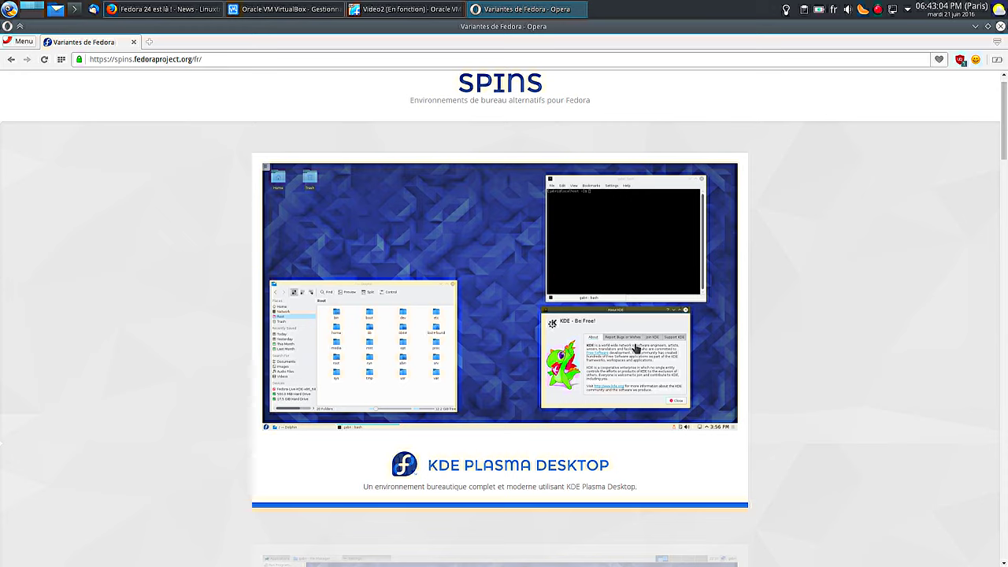
scroll(636, 348, down, 5)
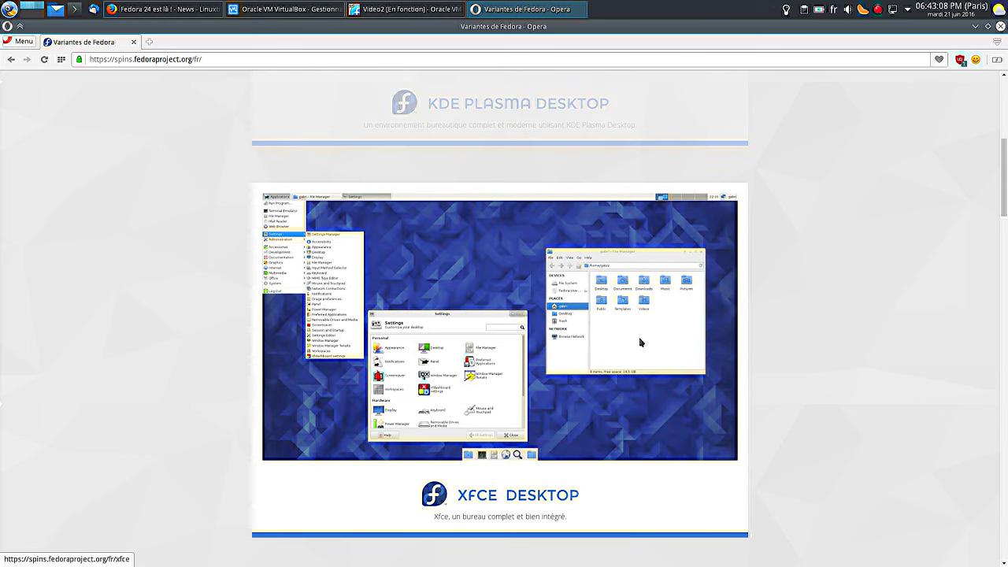
scroll(638, 336, down, 5)
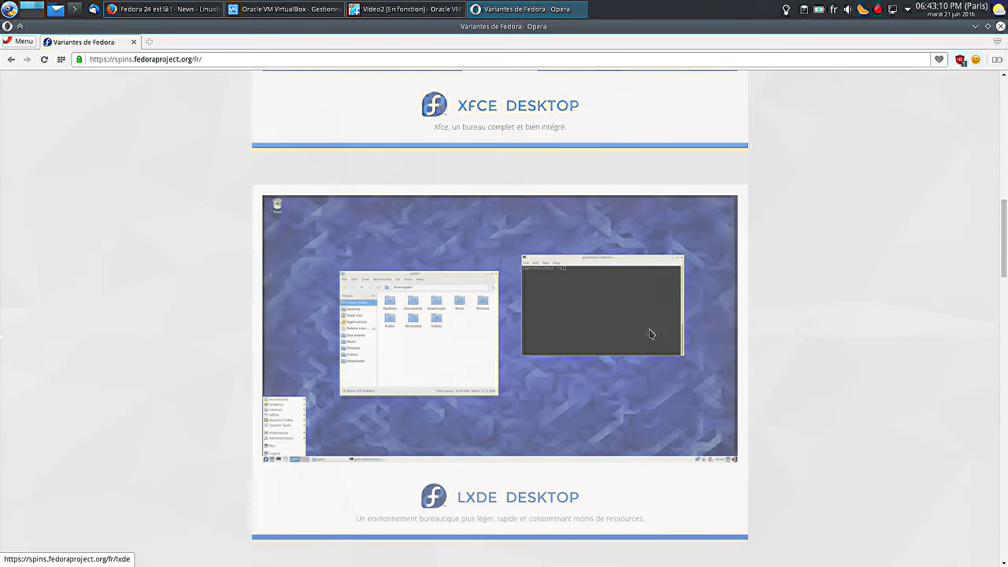
scroll(649, 334, down, 5)
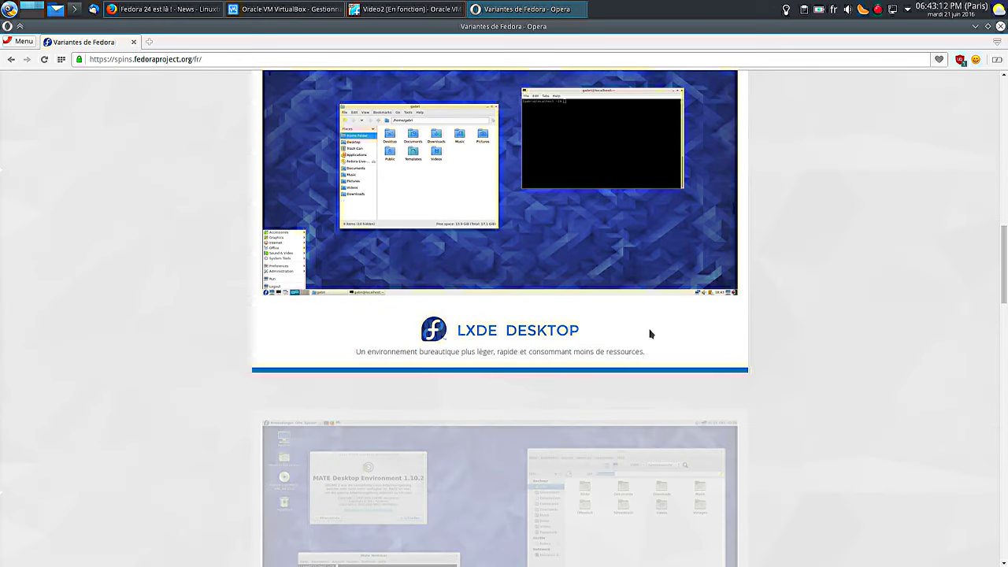
scroll(649, 334, down, 2)
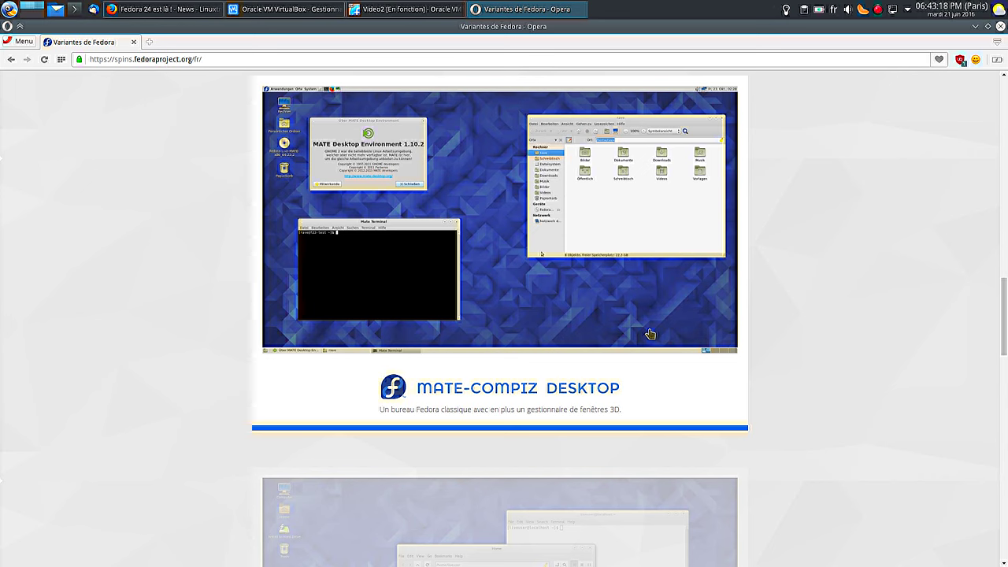
scroll(650, 334, down, 4)
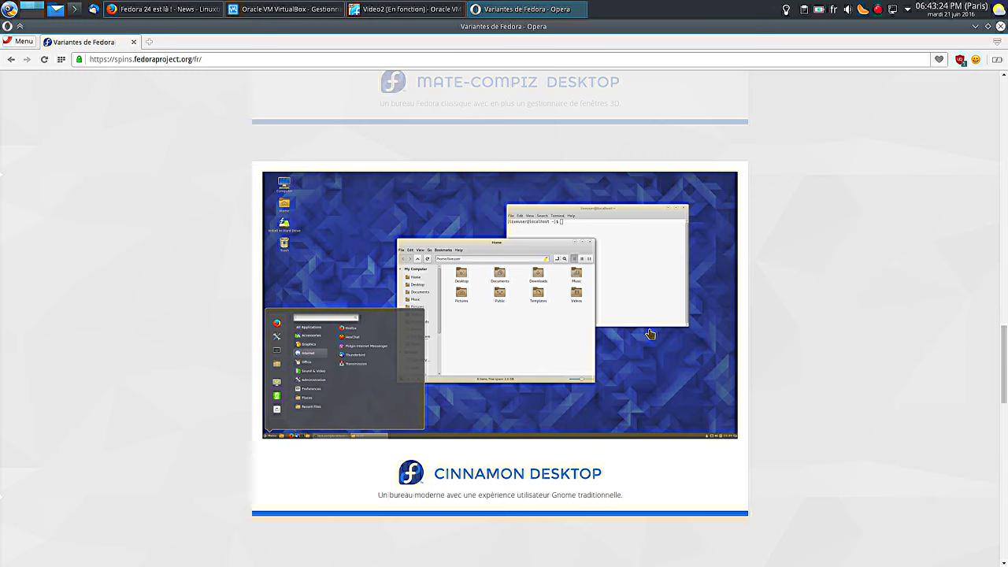
scroll(649, 333, down, 3)
scroll(649, 334, down, 4)
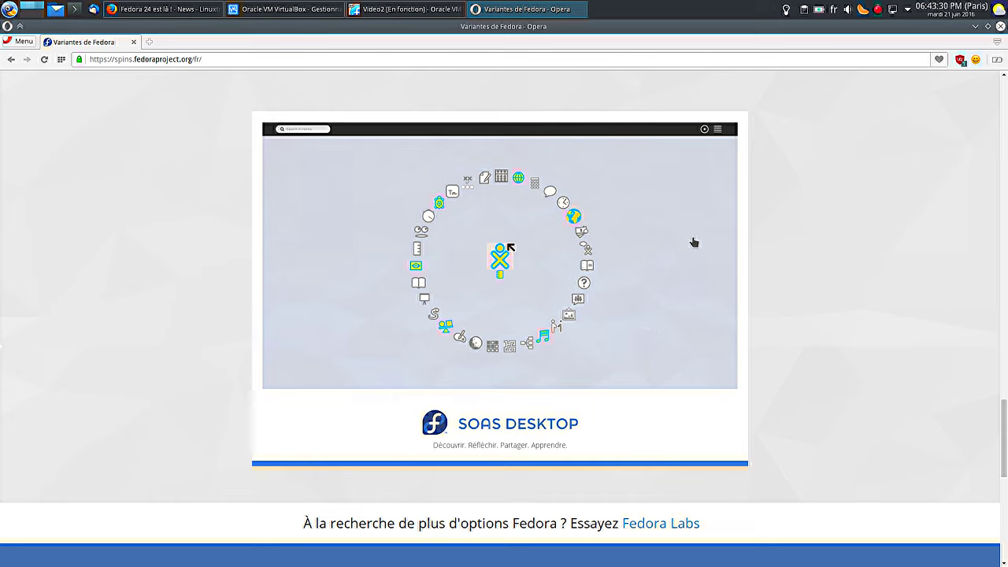
click(999, 26)
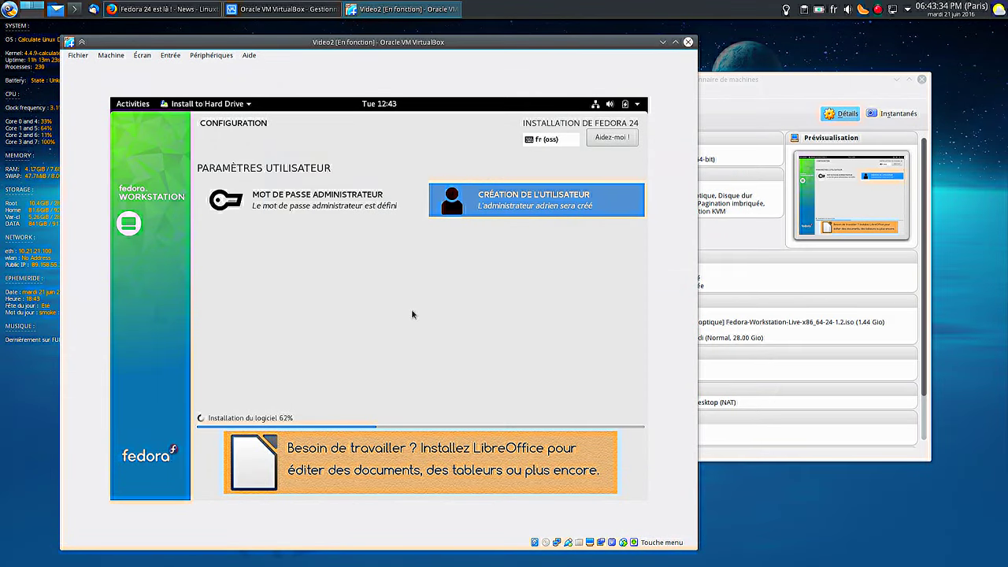
Move the Video2 virtual machine window aside and bring the VirtualBox machine manager to the front
drag(385, 41, 321, 52)
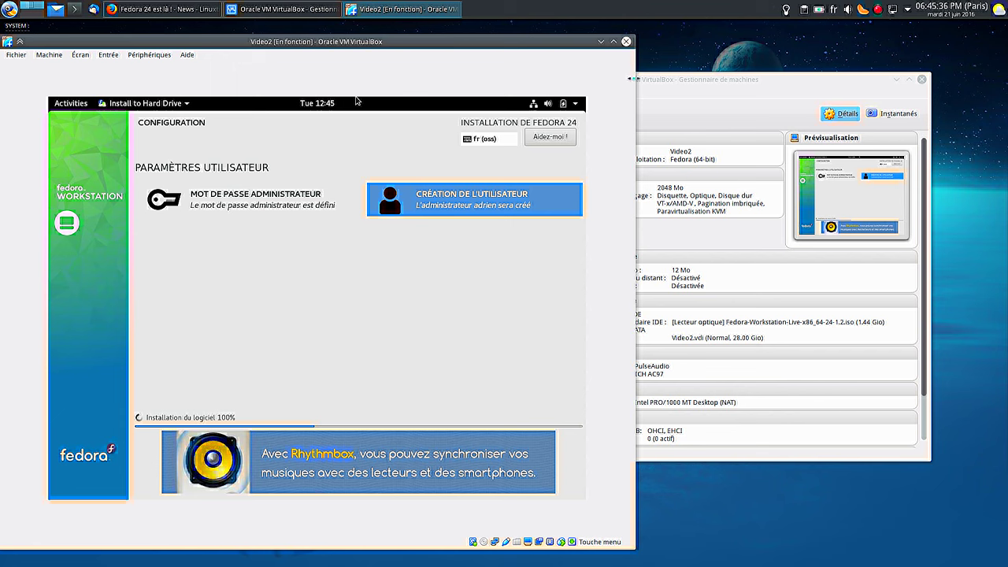
click(710, 78)
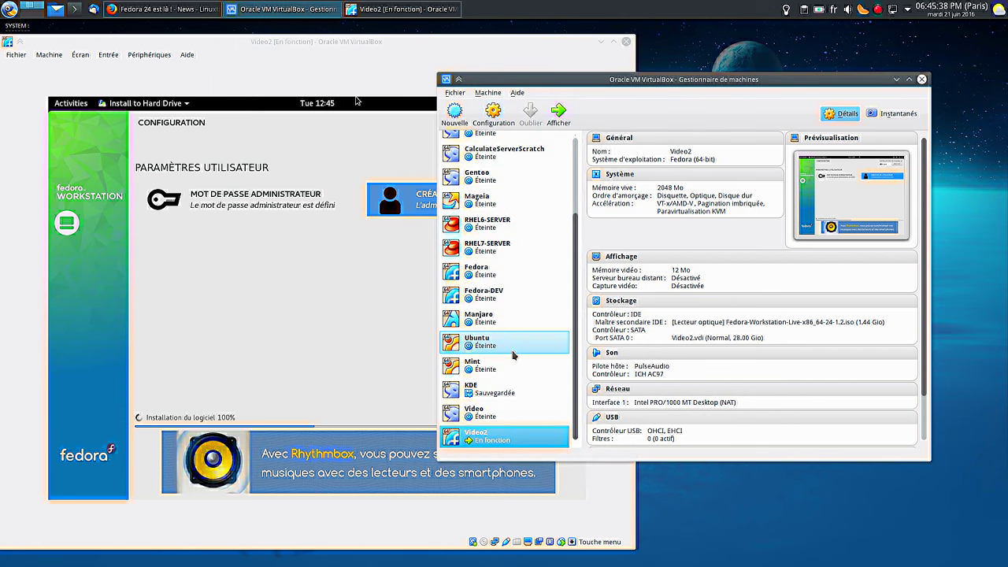
Start the Video virtual machine with the Fedora 4.5.7-300.fc24 boot entry and log in with the account password
click(497, 412)
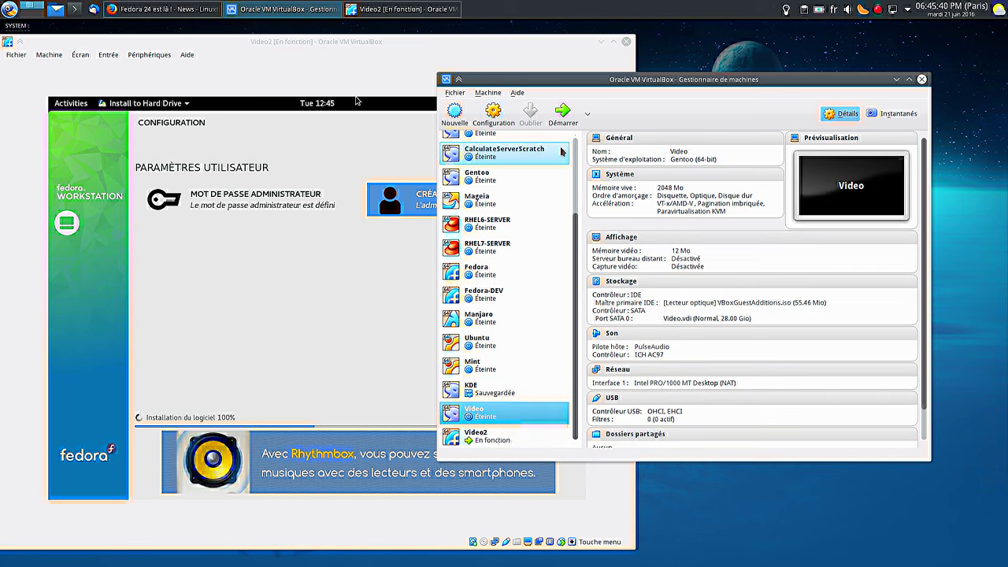
click(563, 112)
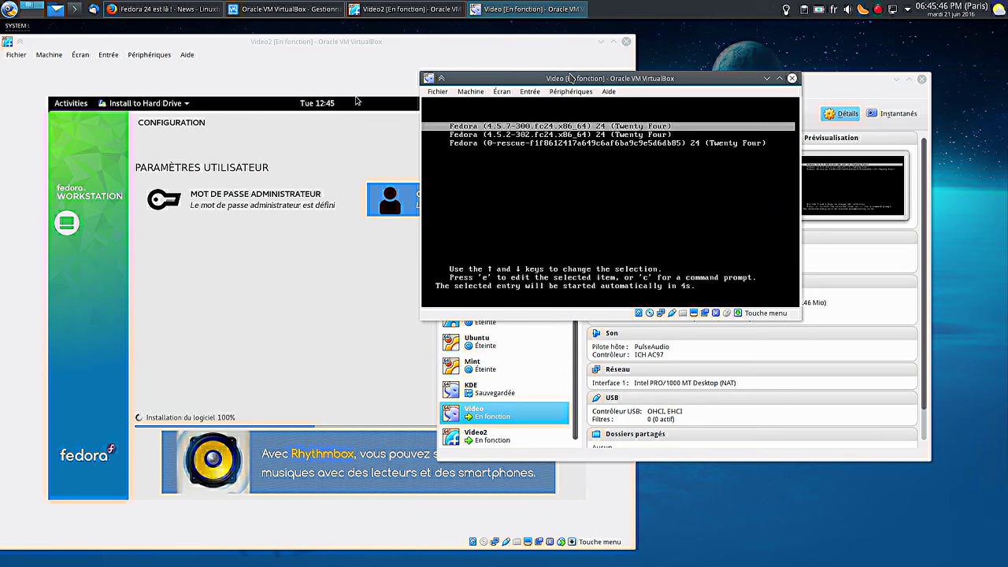
key(Return)
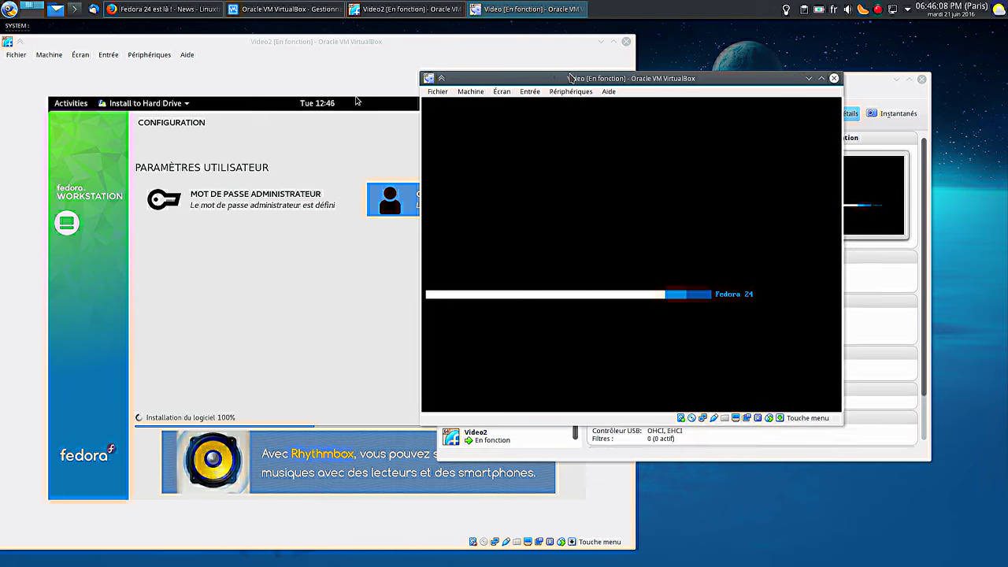
drag(572, 78, 477, 56)
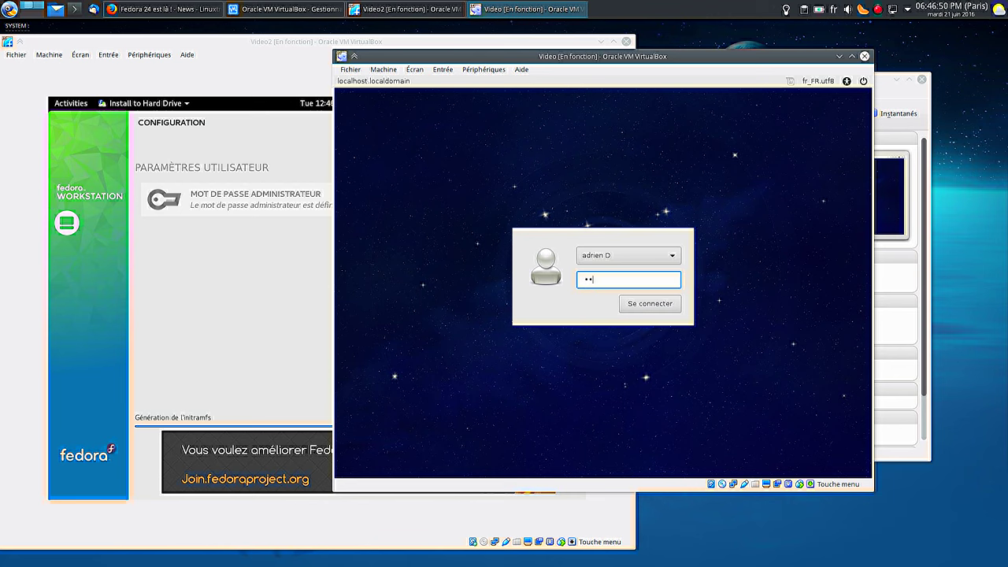
key(Return)
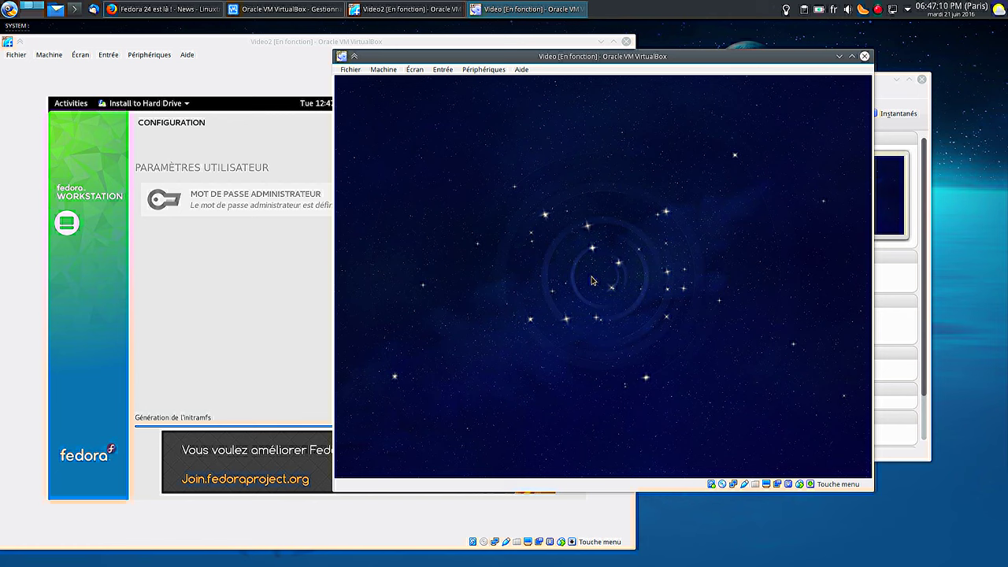
Create a new virtual machine named "fedo" with a dynamically allocated 8.00 Gio VDI disk
drag(630, 61, 469, 108)
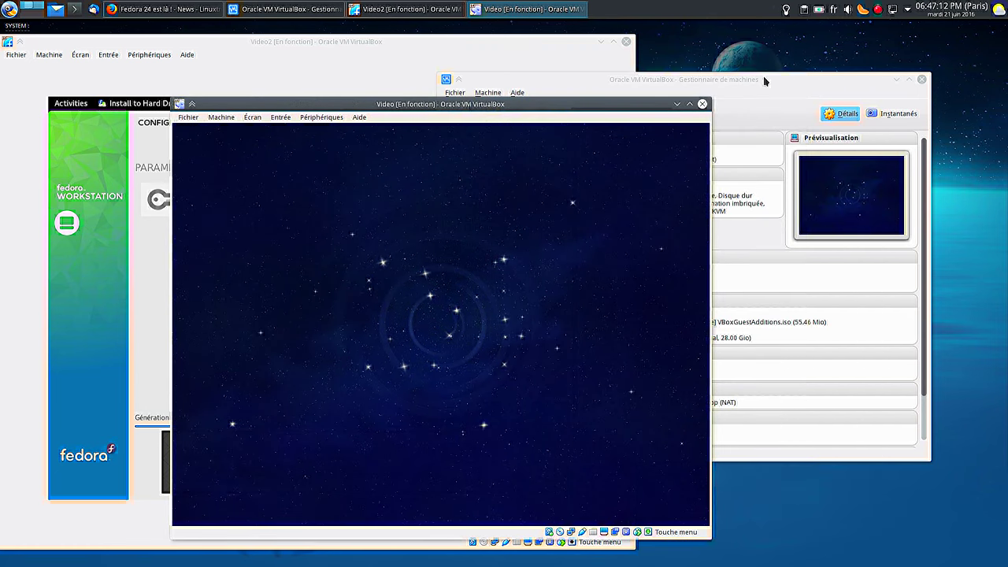
click(763, 76)
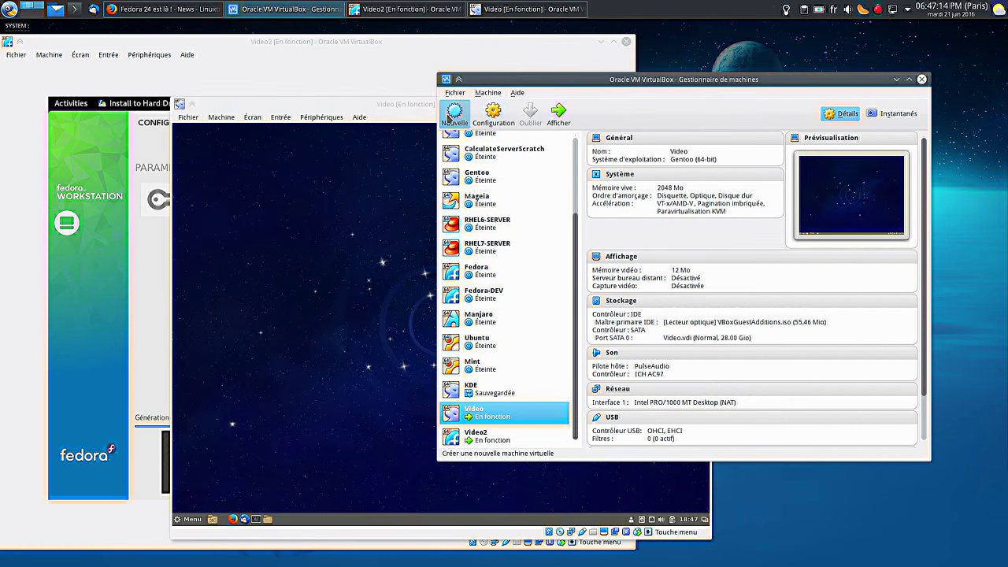
click(453, 113)
text(fedo)
key(Return)
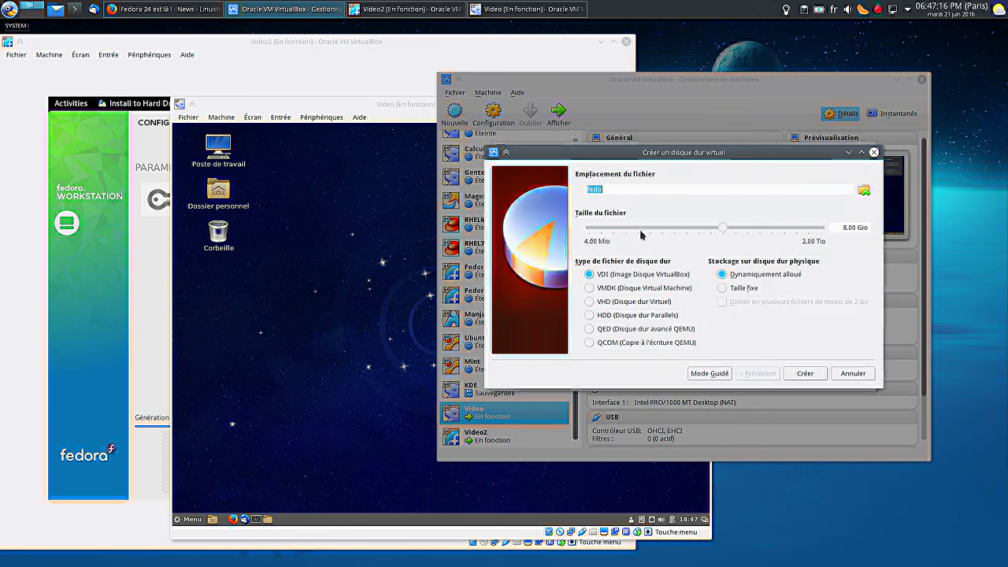
key(Return)
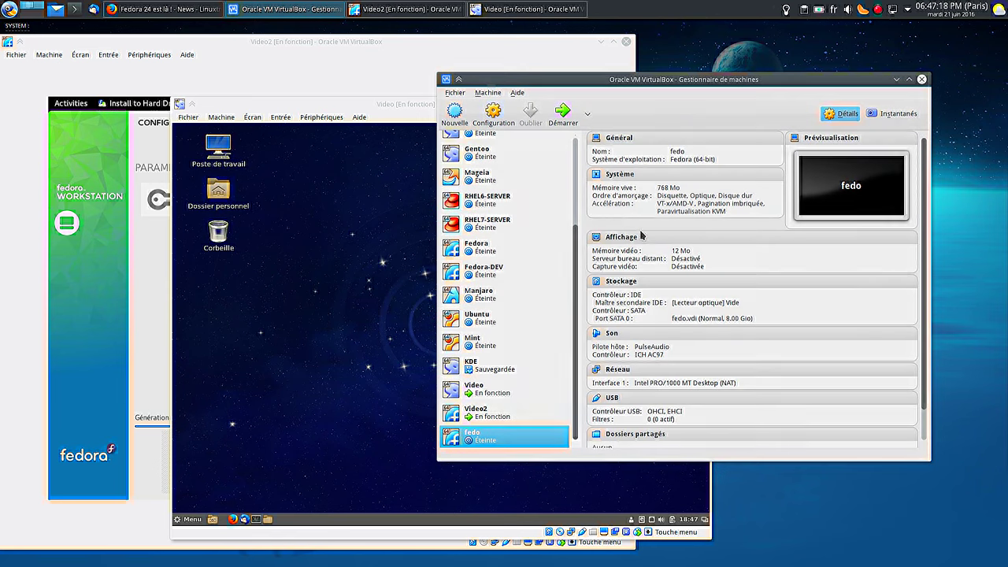
Start the fedo virtual machine with Fedora-KDE-Live-x86_64-24-1.2.iso as its startup disk
click(558, 116)
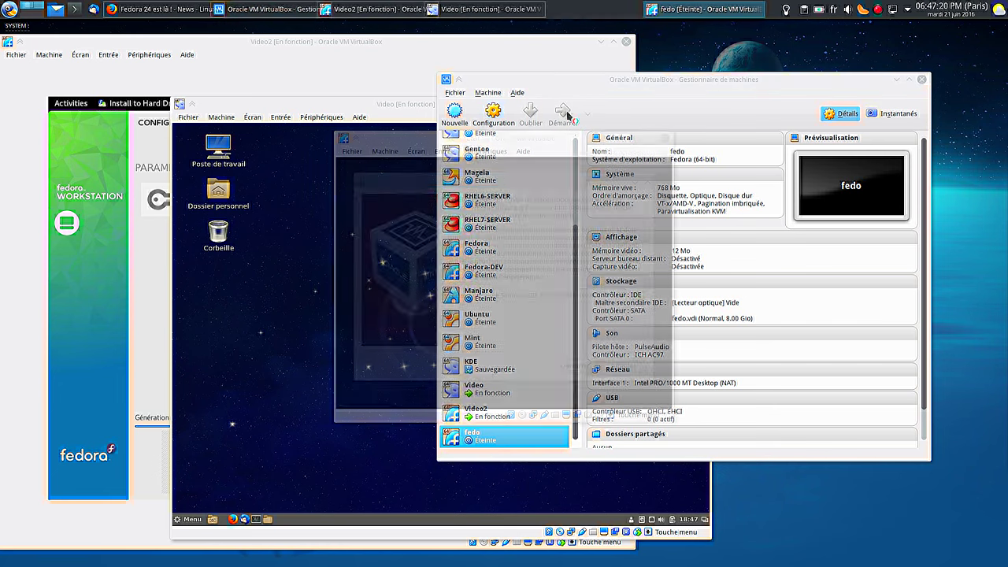
click(638, 296)
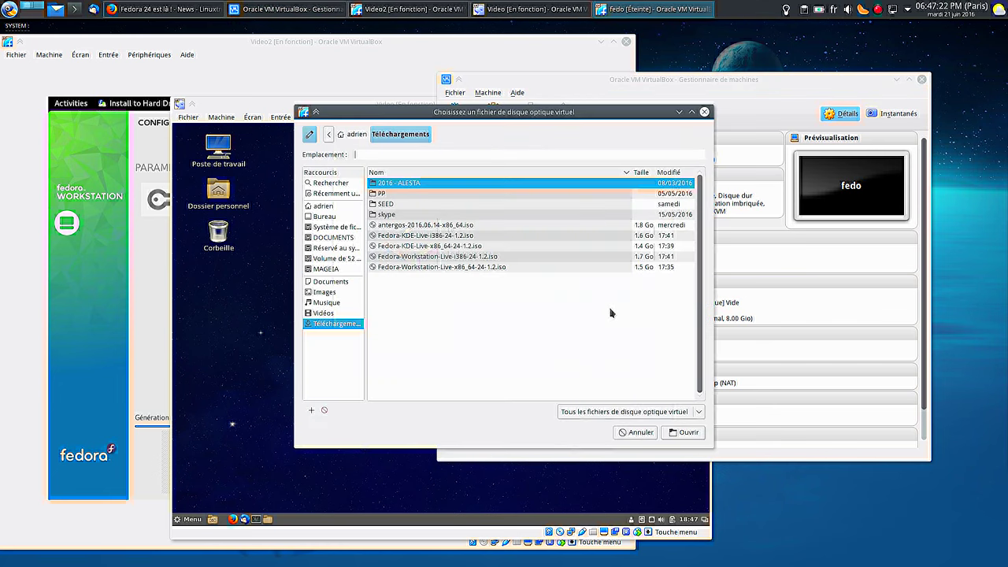
double_click(443, 246)
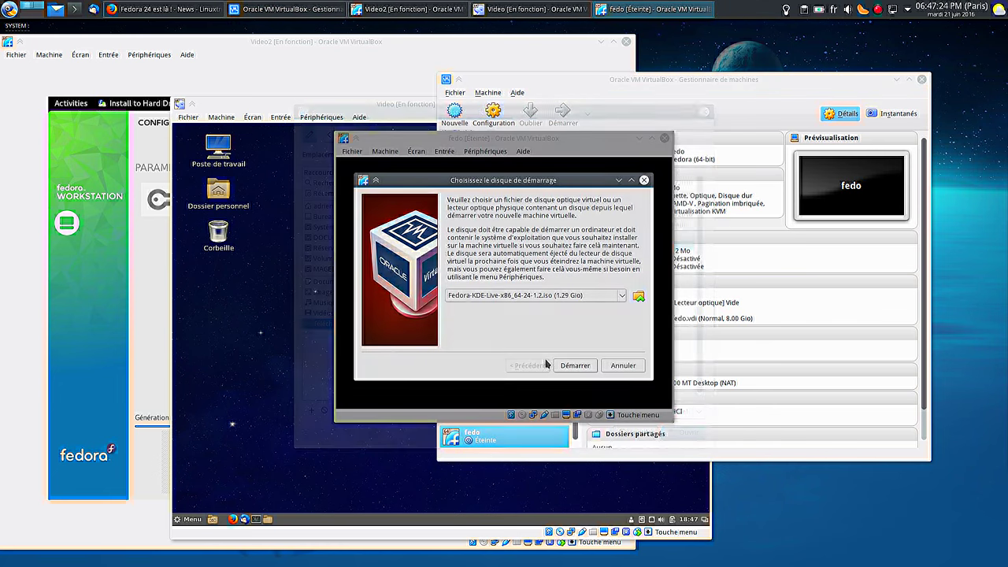
click(578, 367)
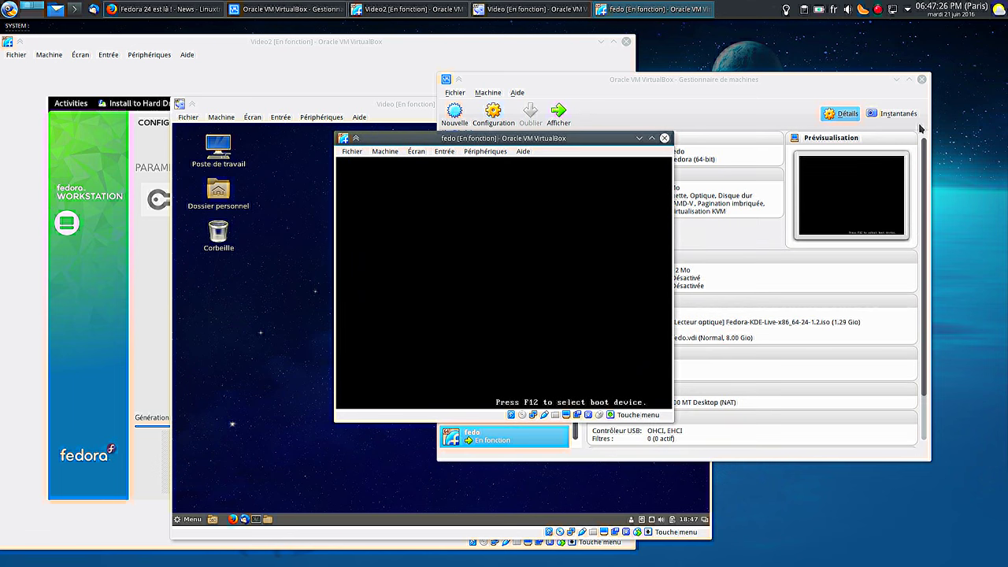
Minimize the machine manager, then bring the Video virtual machine window to the front and reposition it
click(894, 79)
click(896, 79)
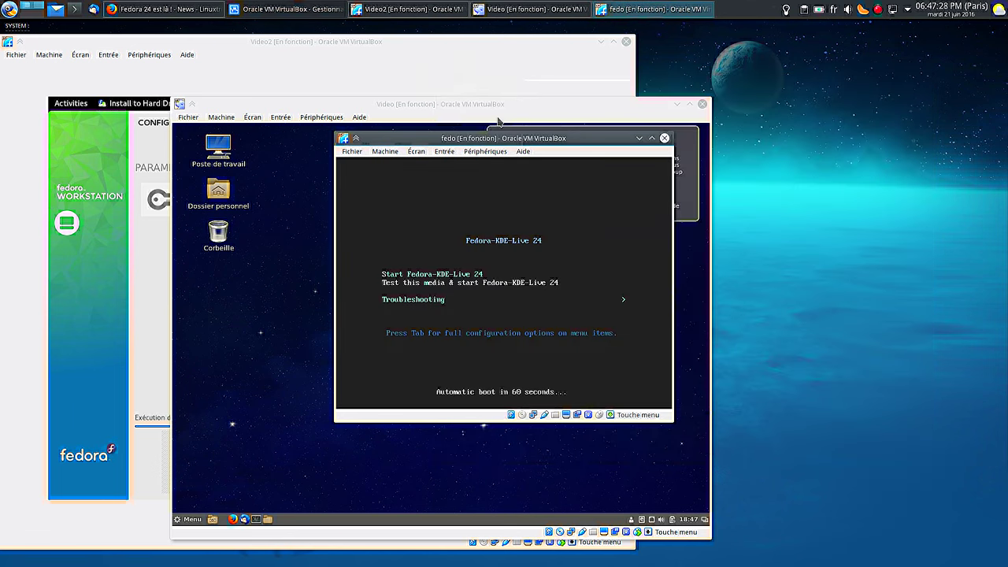
click(507, 107)
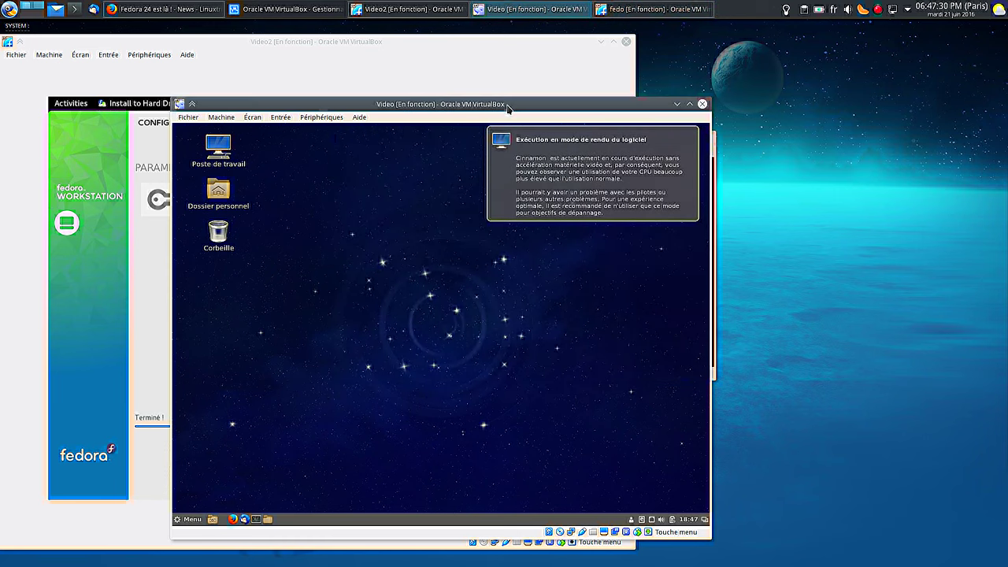
drag(507, 108, 639, 93)
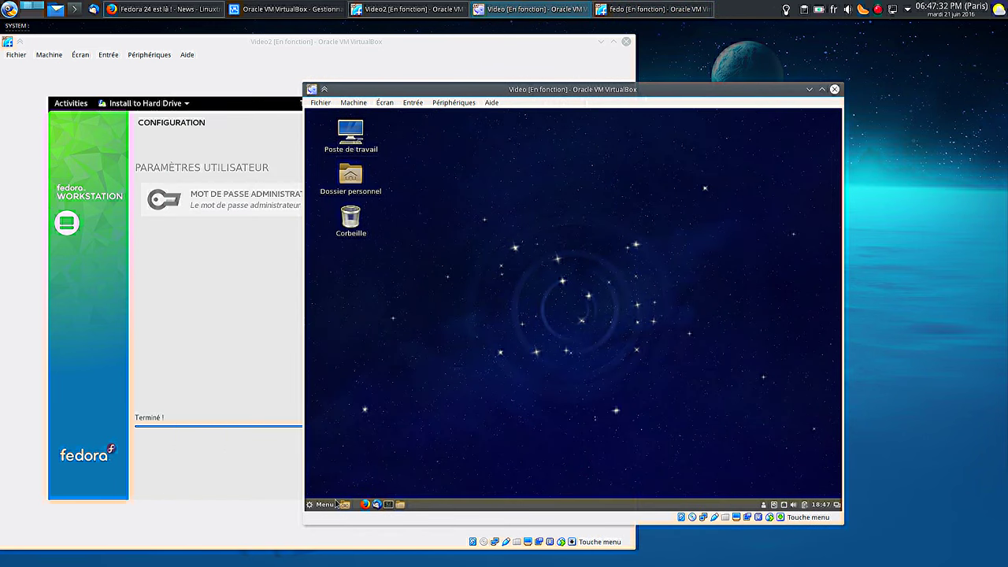
View the system information in the Cinnamon system settings, including the Cinnamon and kernel versions, and close the window
click(323, 503)
click(343, 307)
scroll(480, 449, down, 2)
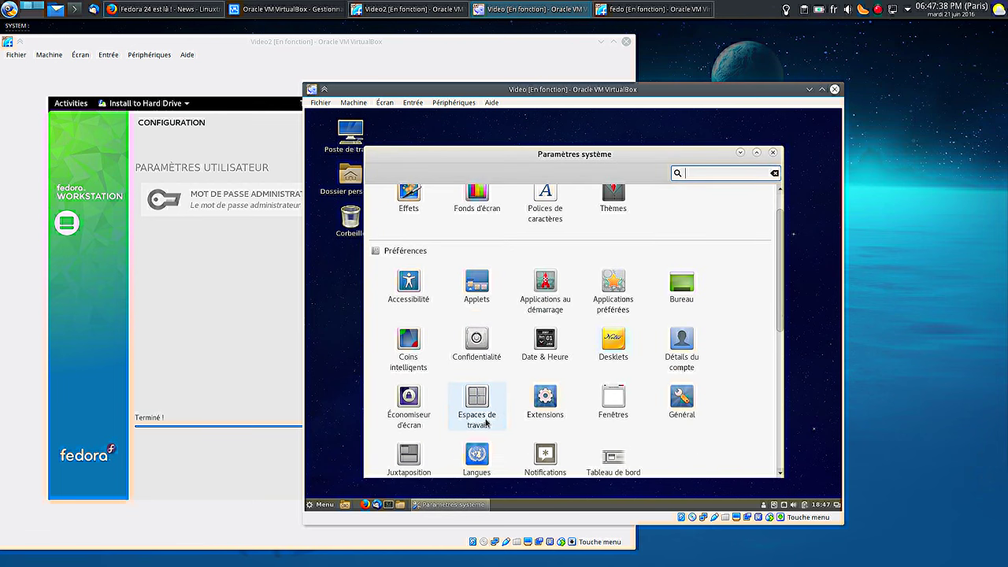
scroll(480, 447, down, 2)
click(477, 454)
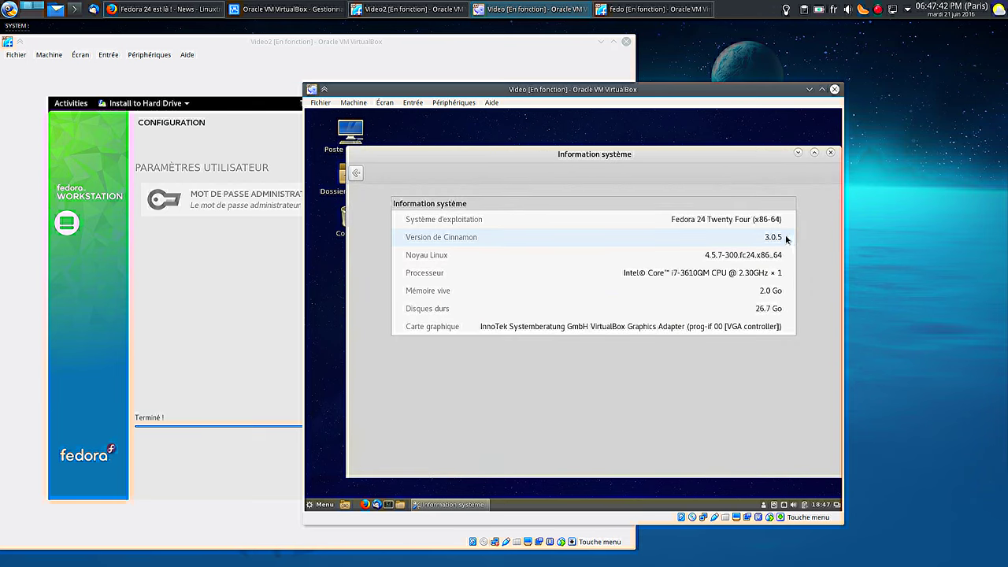
click(832, 154)
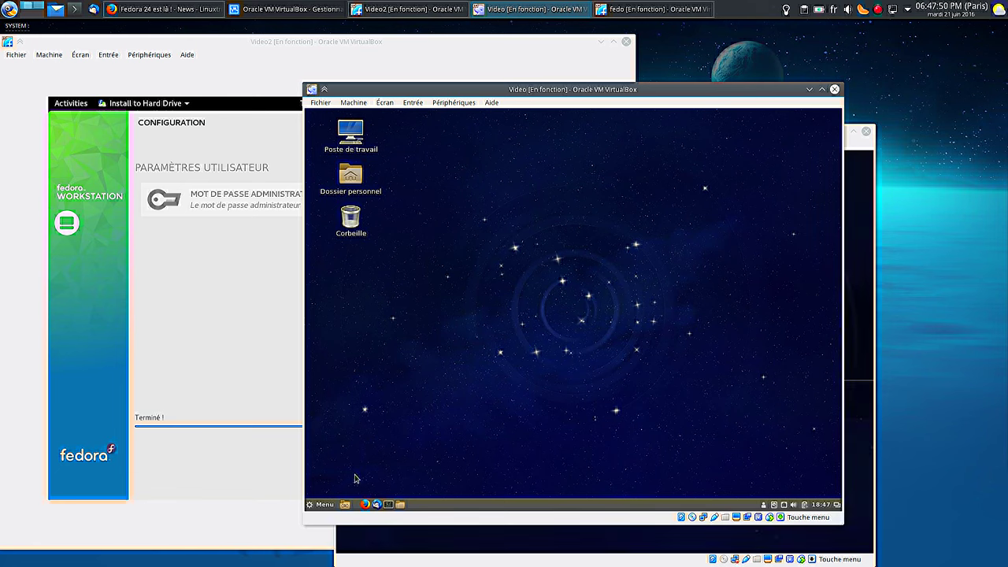
Launch Firefox and LibreOffice Impress in the Cinnamon desktop
click(365, 504)
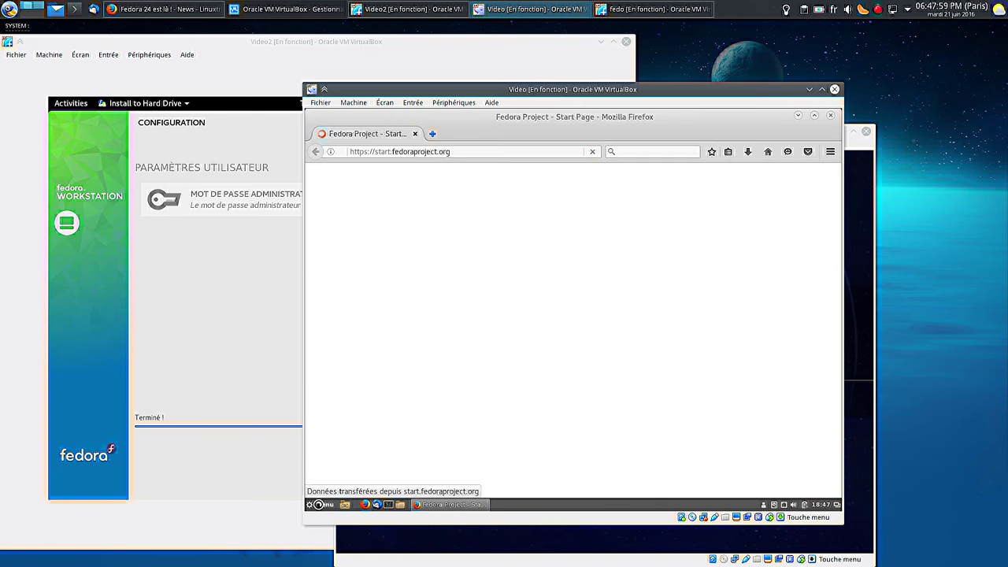
click(318, 503)
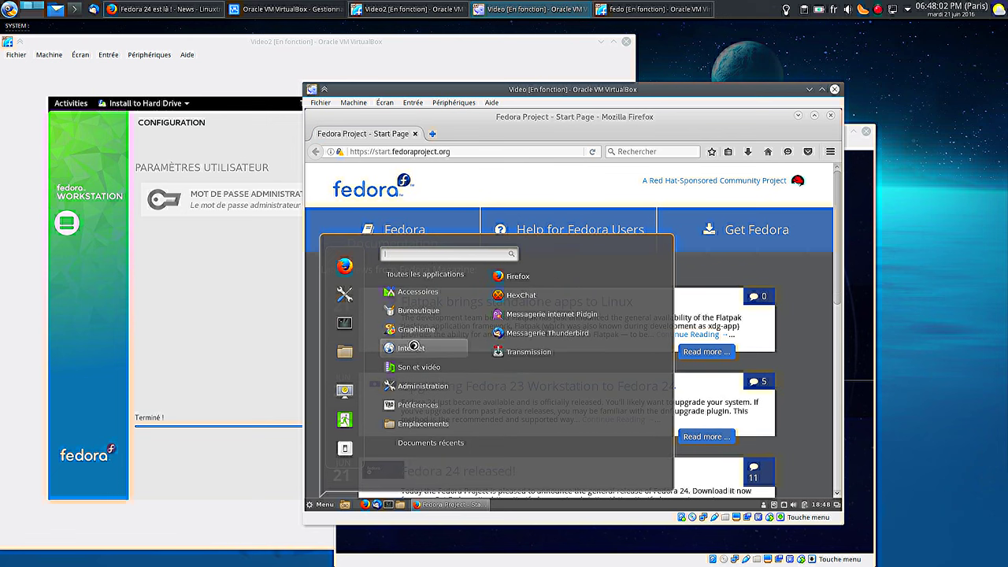
mouse_move(414, 312)
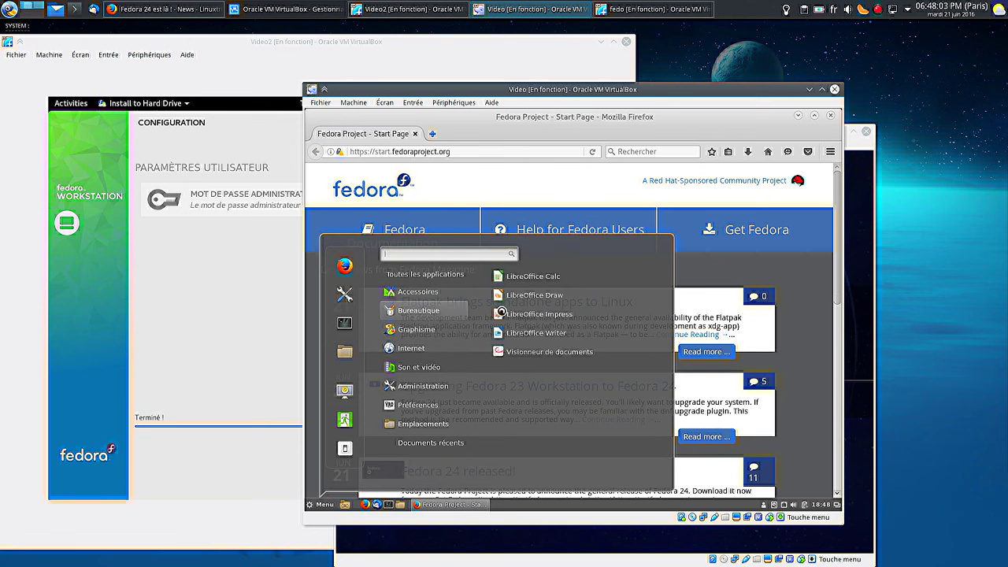
click(562, 315)
Launch Thunderbird and postpone its mail account setup
click(322, 504)
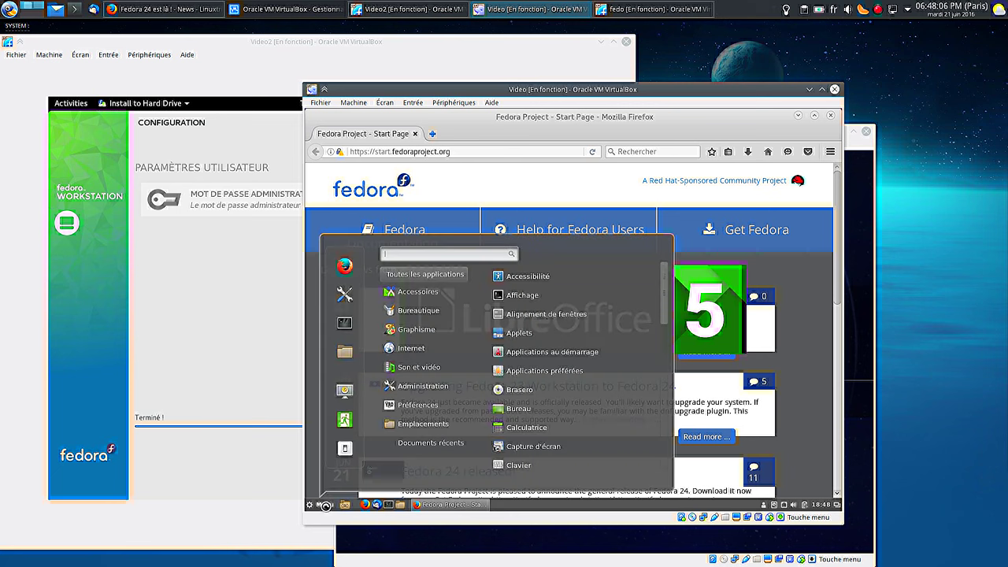
mouse_move(411, 411)
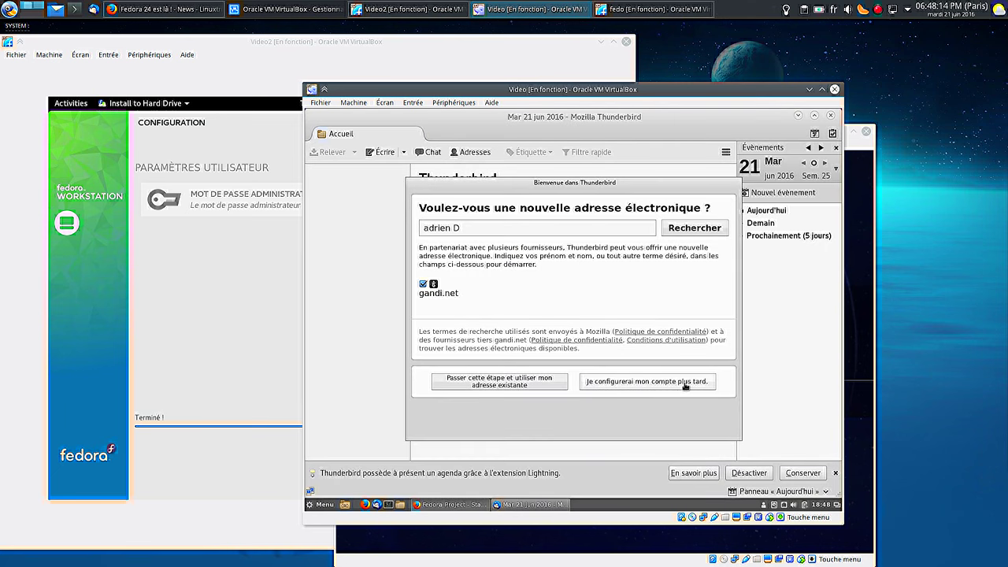
click(682, 388)
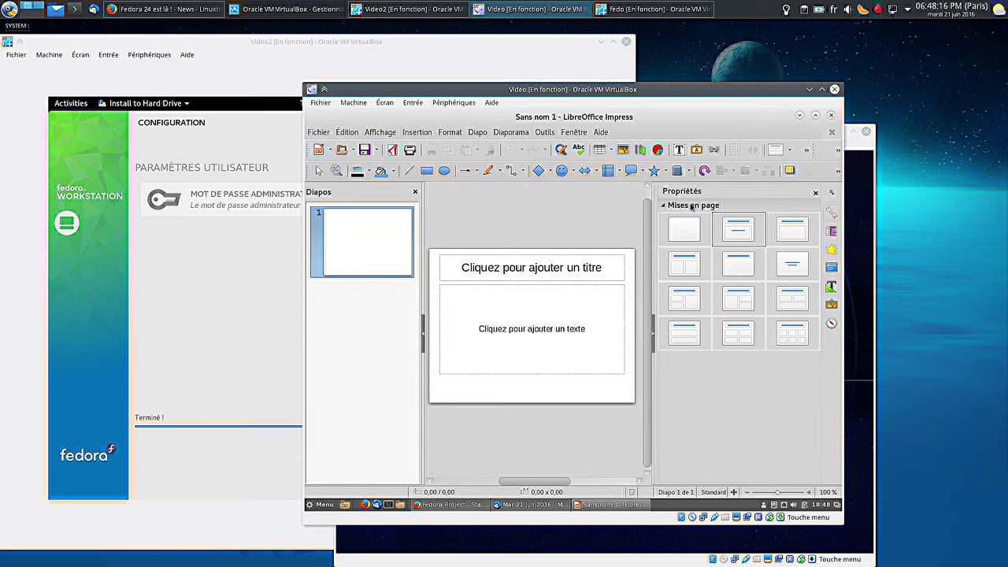
Check the Thunderbird version in its About window and close Thunderbird
click(526, 505)
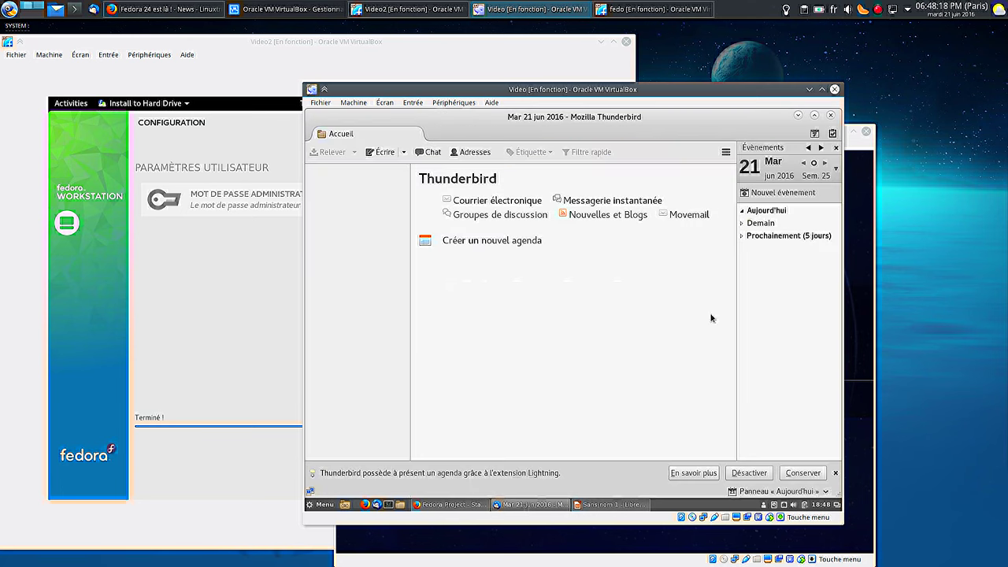
click(725, 152)
mouse_move(795, 319)
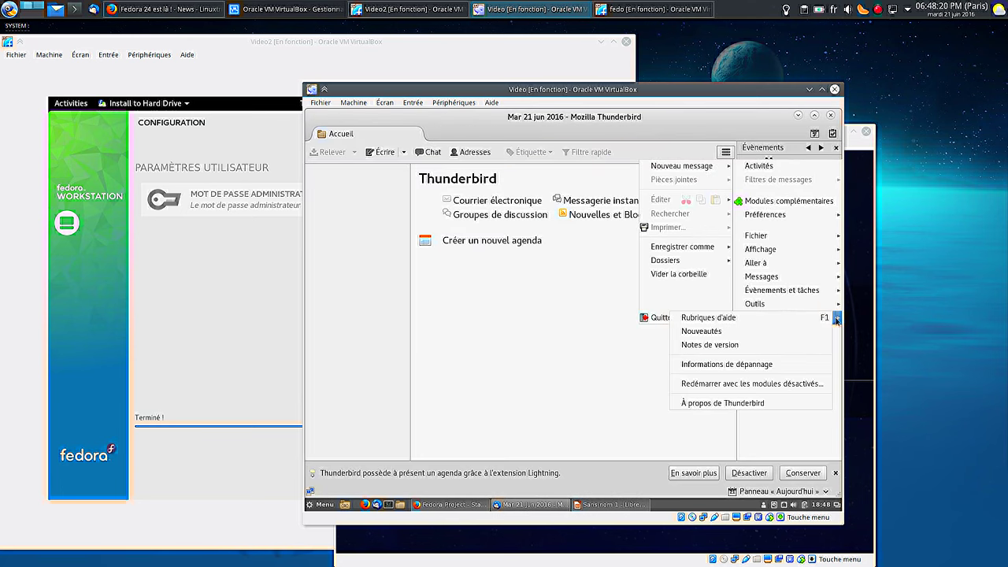
click(772, 405)
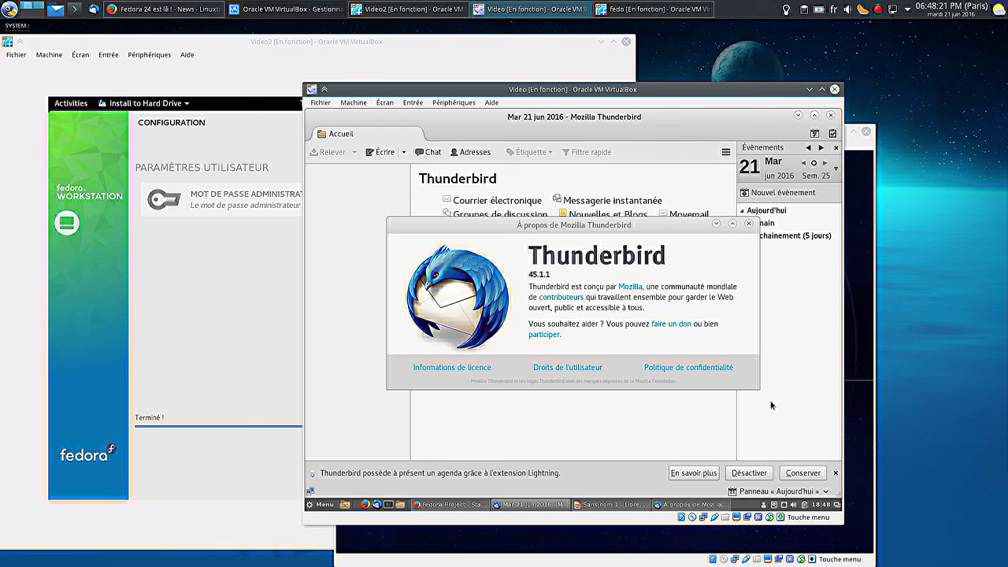
click(748, 223)
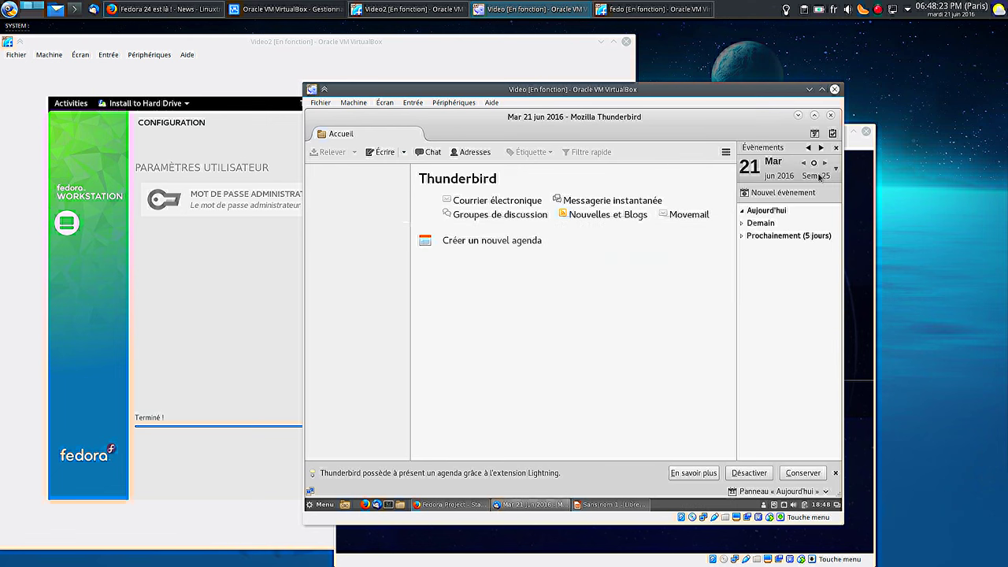
click(829, 115)
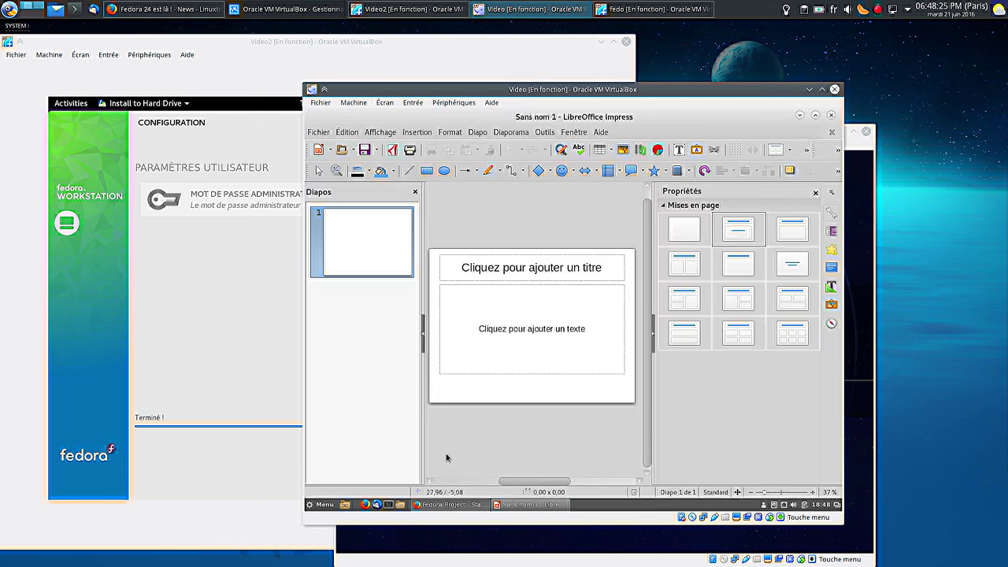
Check the LibreOffice version in its About window and close Impress
click(600, 131)
click(613, 219)
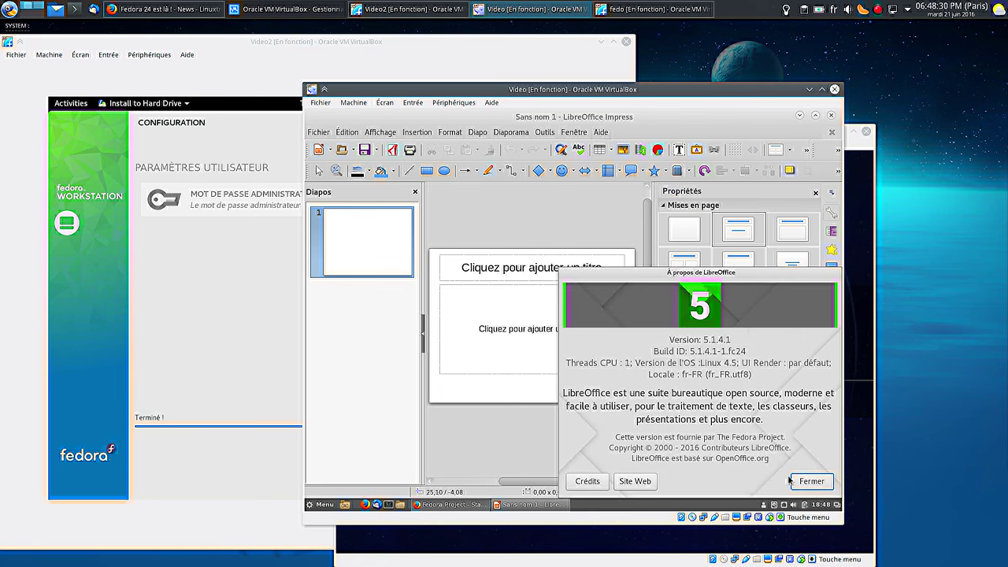
click(803, 480)
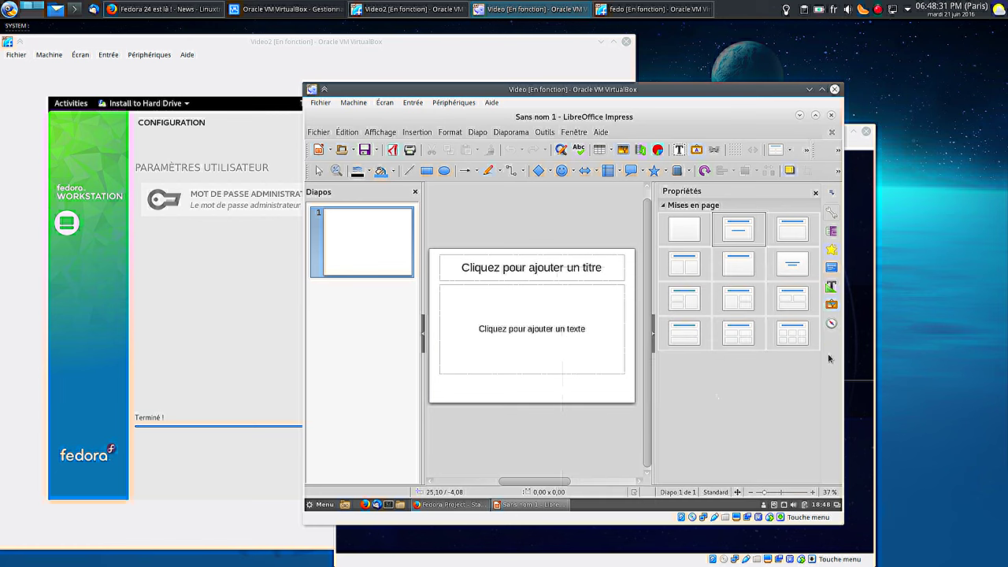
click(831, 115)
Check the Firefox version in its About window and dismiss that window
click(830, 152)
click(807, 426)
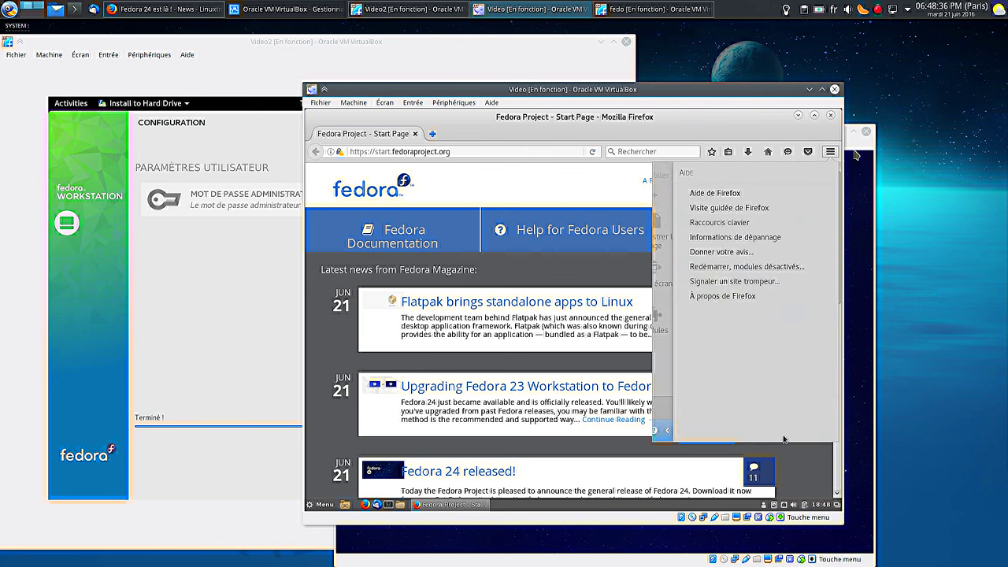
click(734, 296)
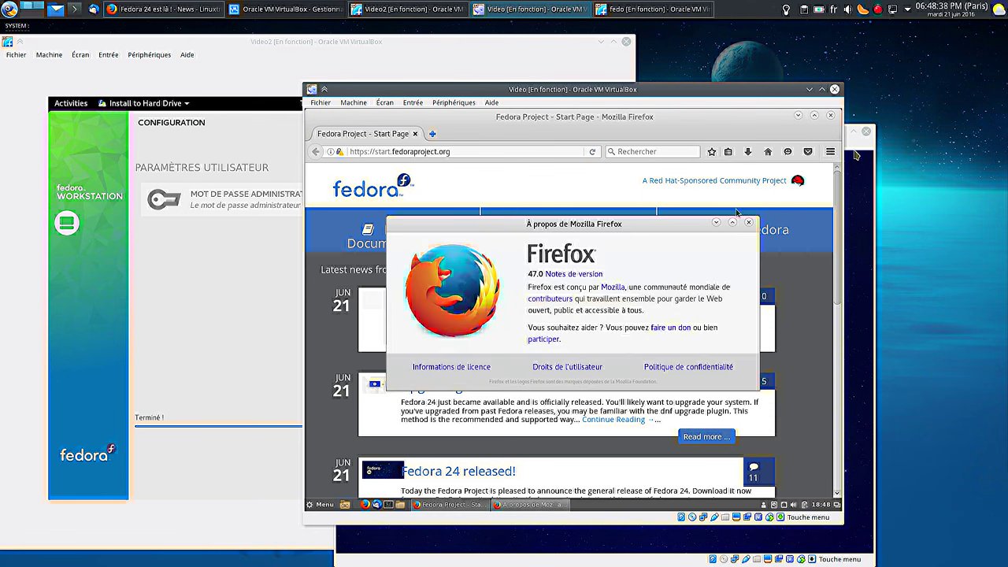
click(748, 222)
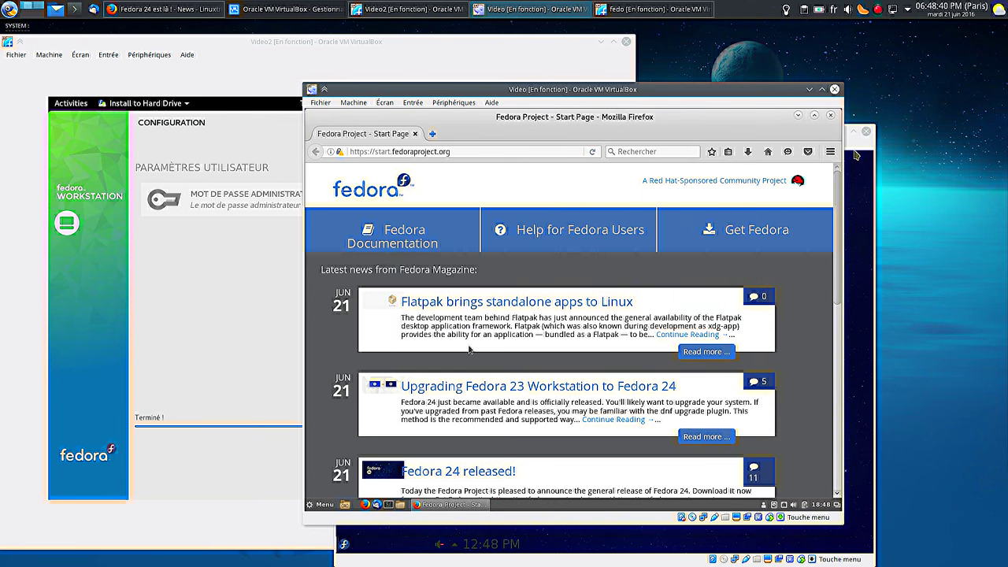
Close Firefox and launch the Yum Extender (DNF) package manager from the Administration applications
key(ctrl+q)
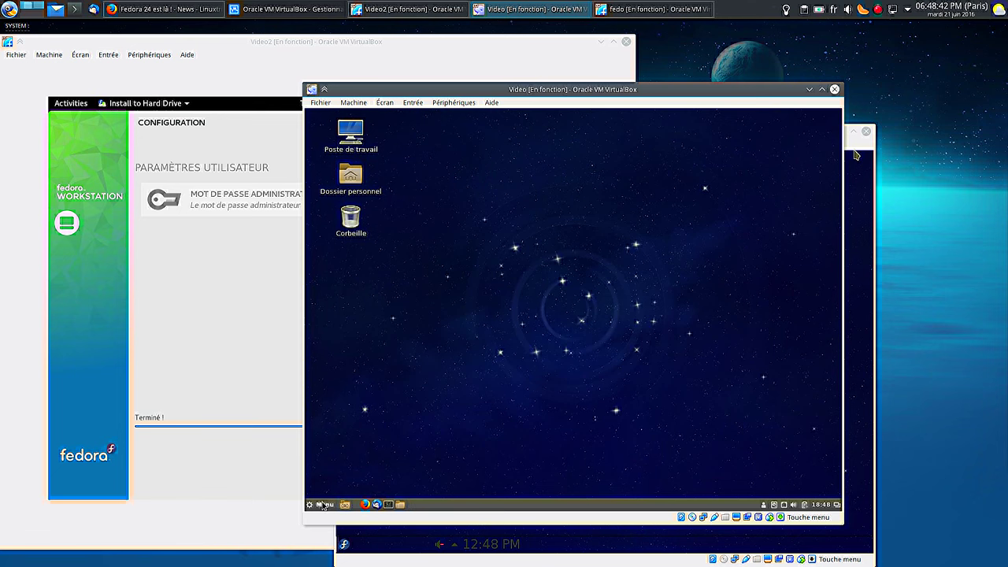
click(322, 505)
mouse_move(432, 441)
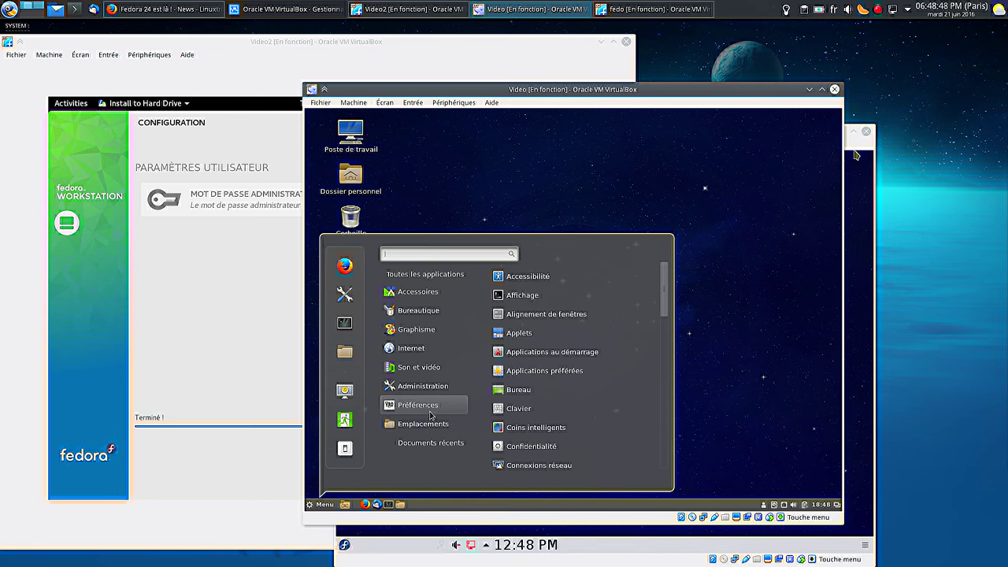
mouse_move(428, 387)
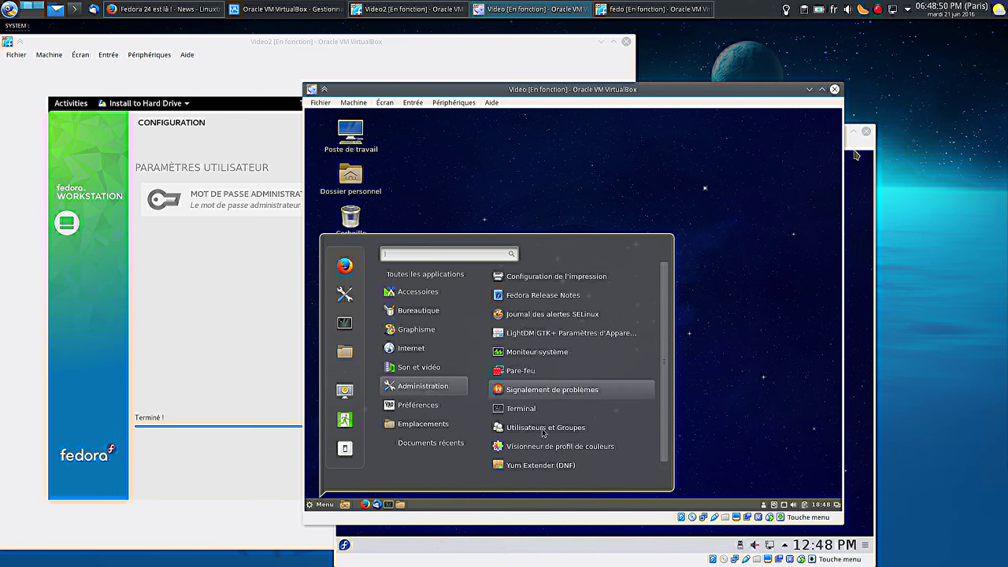
click(526, 464)
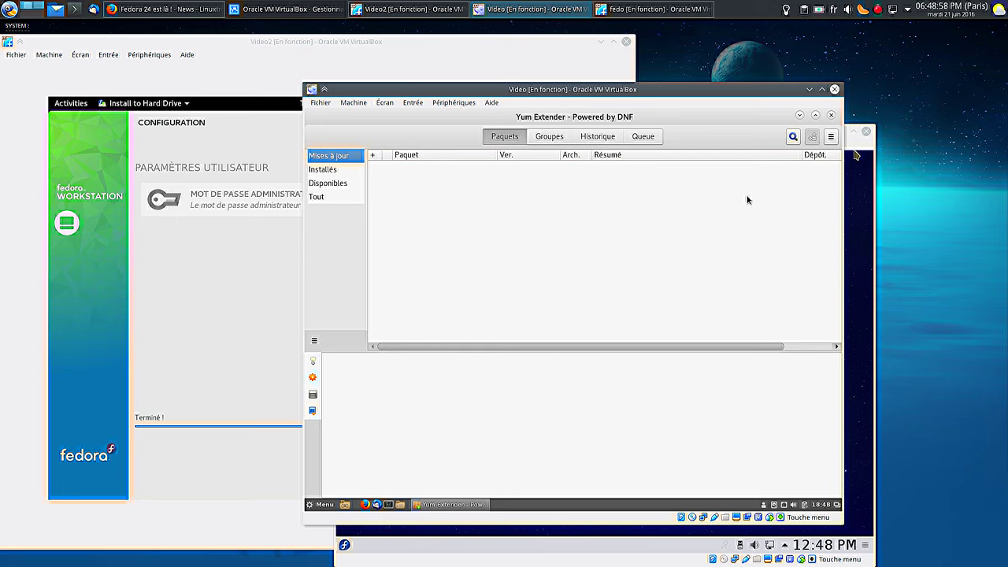
Search the packages for gimp and mark the main gimp package for installation
click(793, 142)
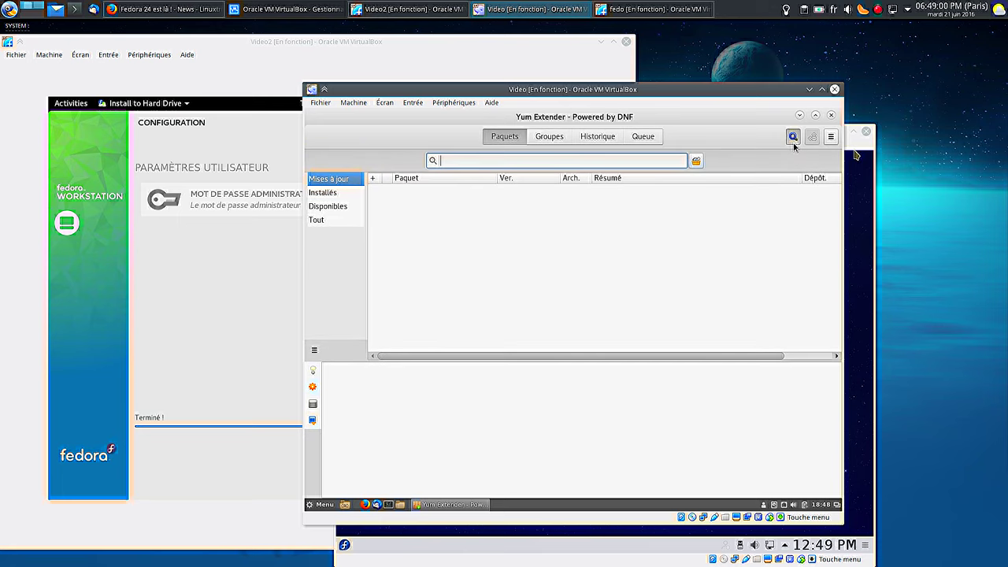
text(gimp)
key(Return)
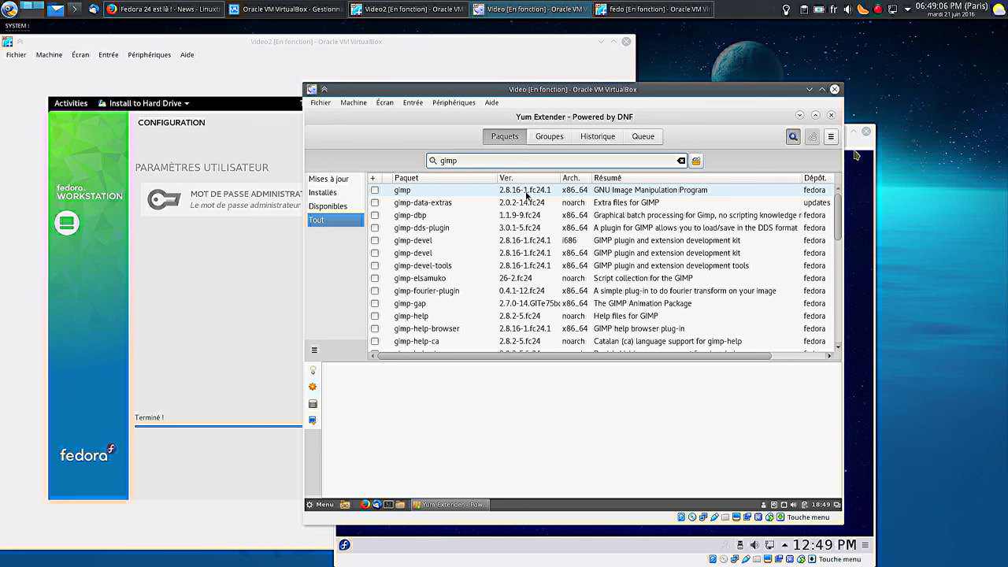
double_click(527, 193)
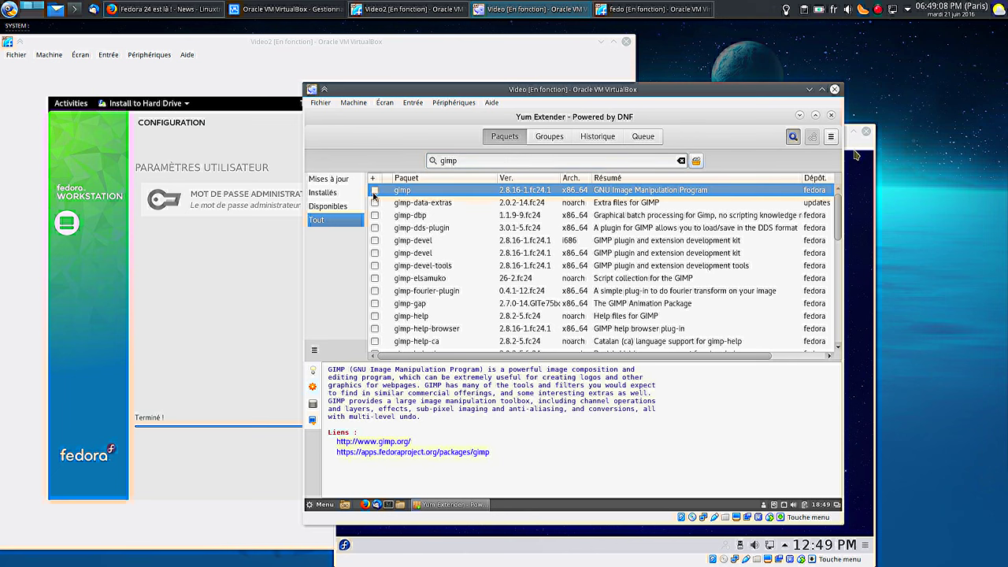
Apply the queued gimp installation and authenticate with the account password
click(811, 136)
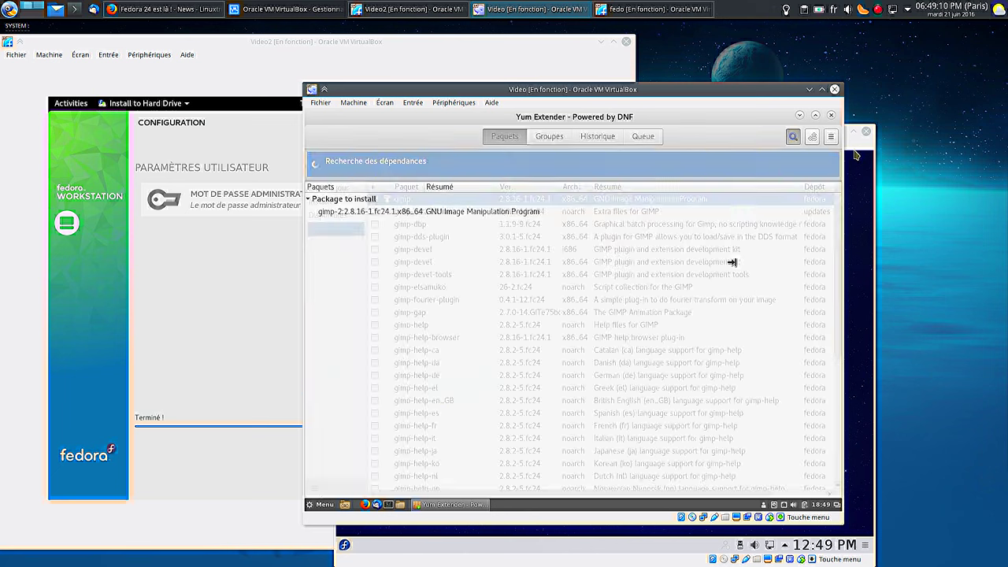
click(704, 441)
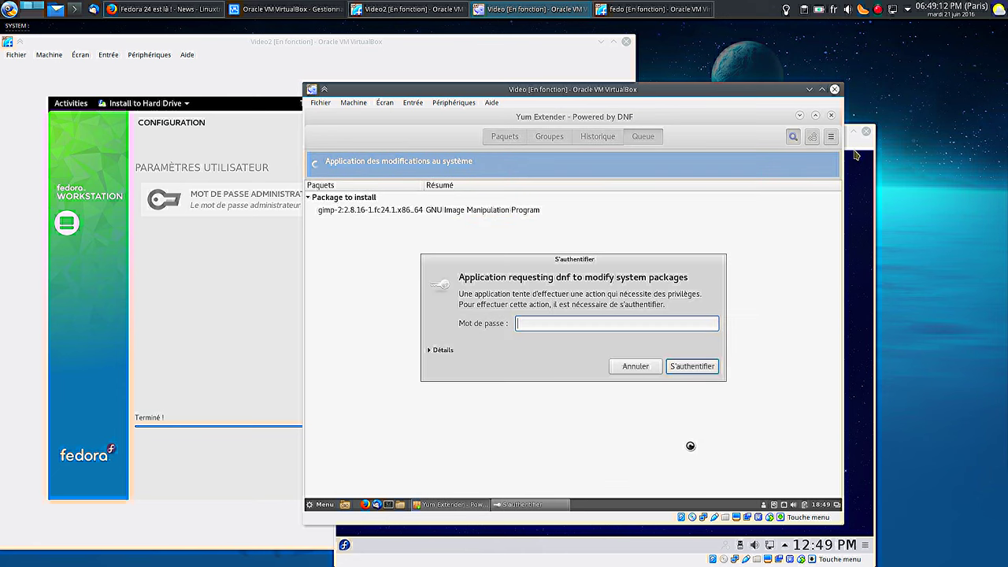
text(•••••••••)
key(Return)
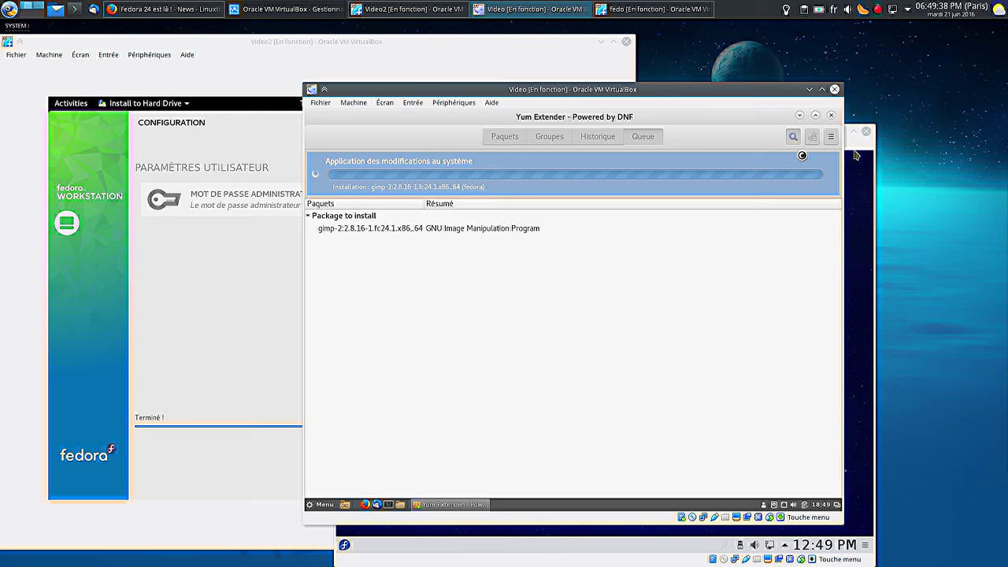
Minimize Yum Extender and launch GIMP from the Graphics applications
click(453, 504)
click(321, 504)
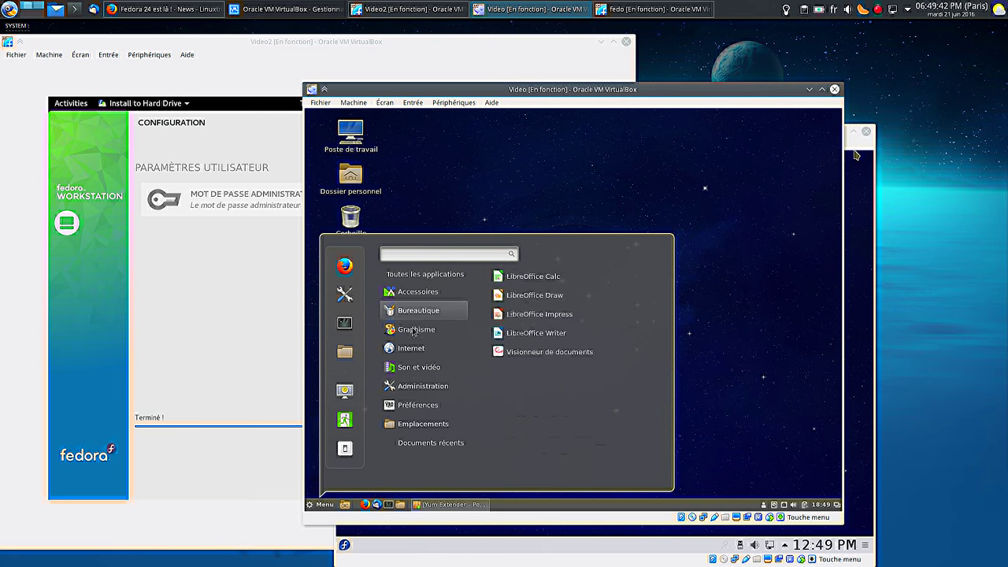
mouse_move(418, 329)
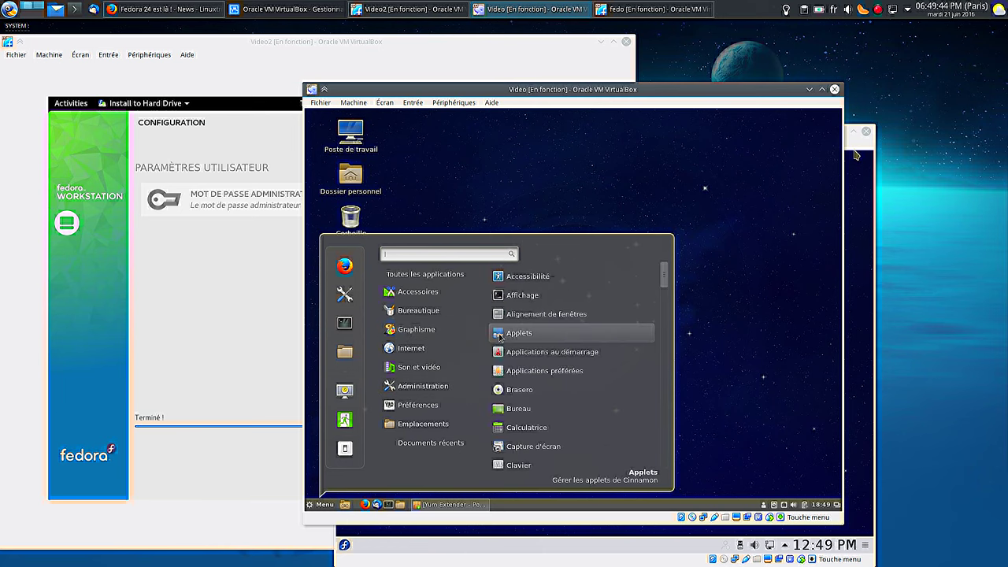
click(572, 280)
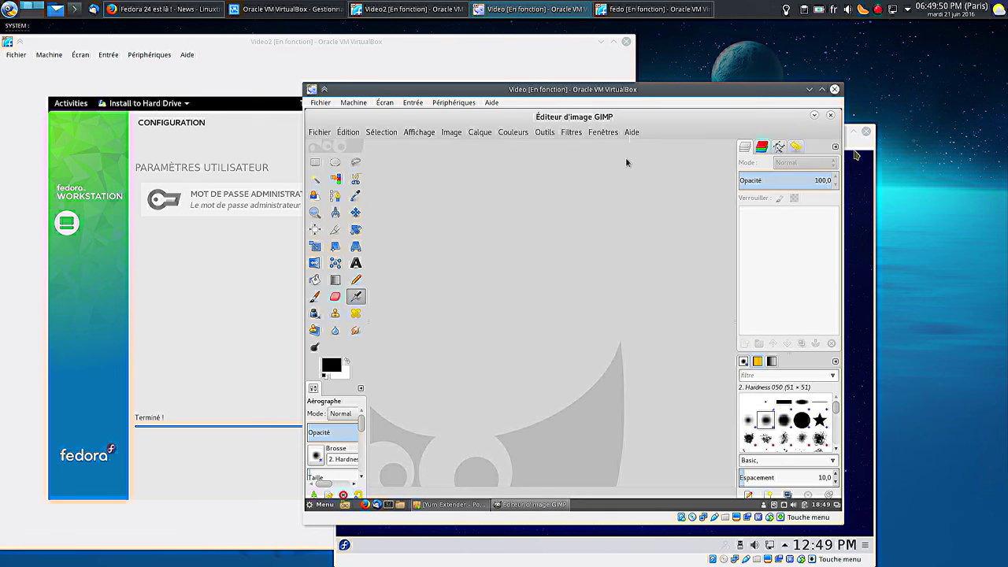
Check the GIMP version in its About window, and close both GIMP and Yum Extender
click(630, 132)
click(647, 187)
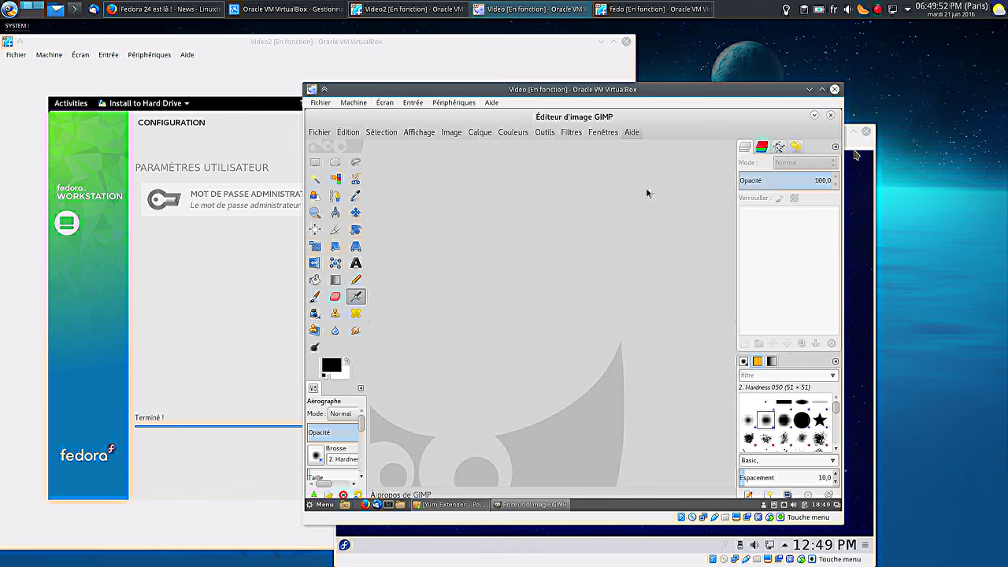
click(641, 412)
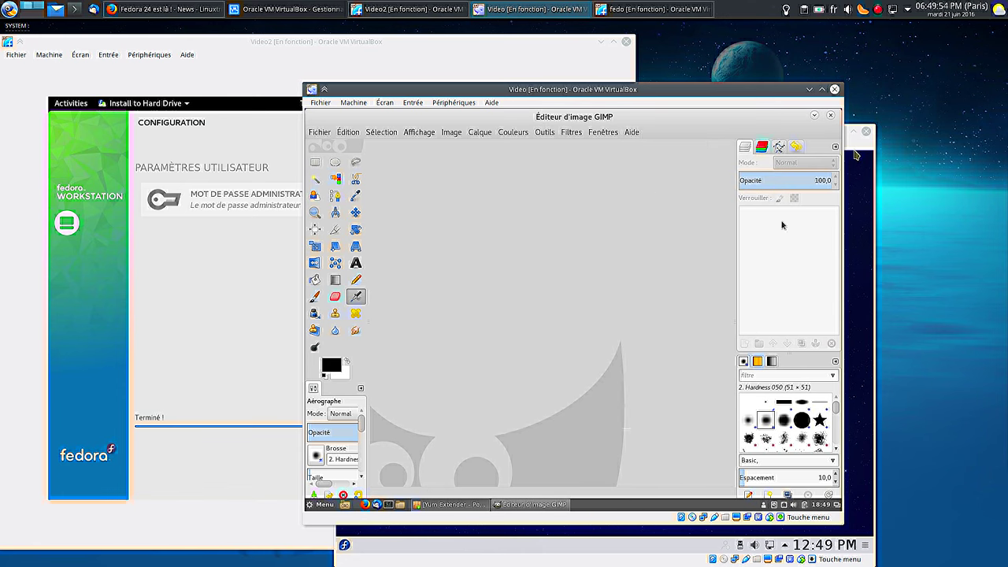
click(832, 116)
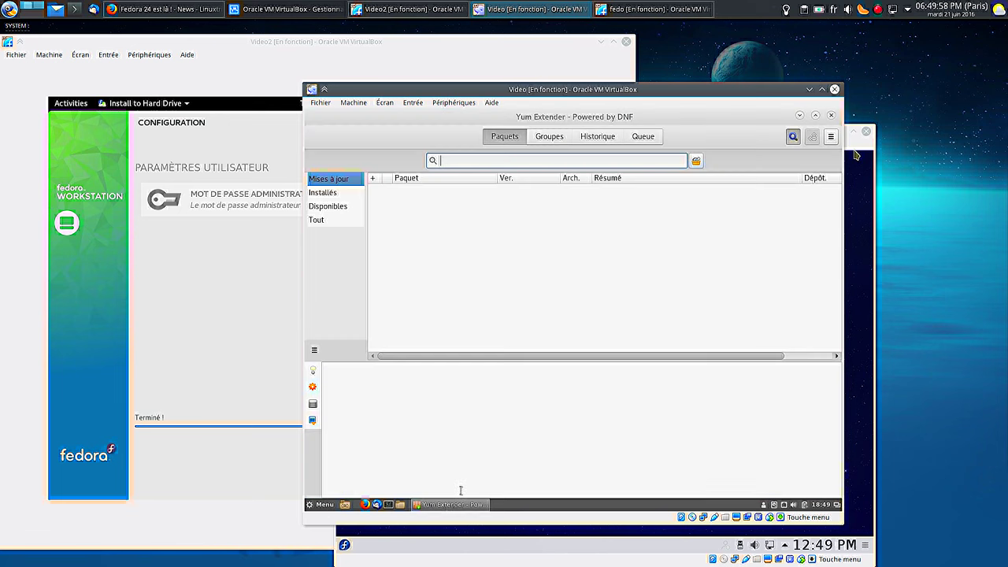
click(830, 116)
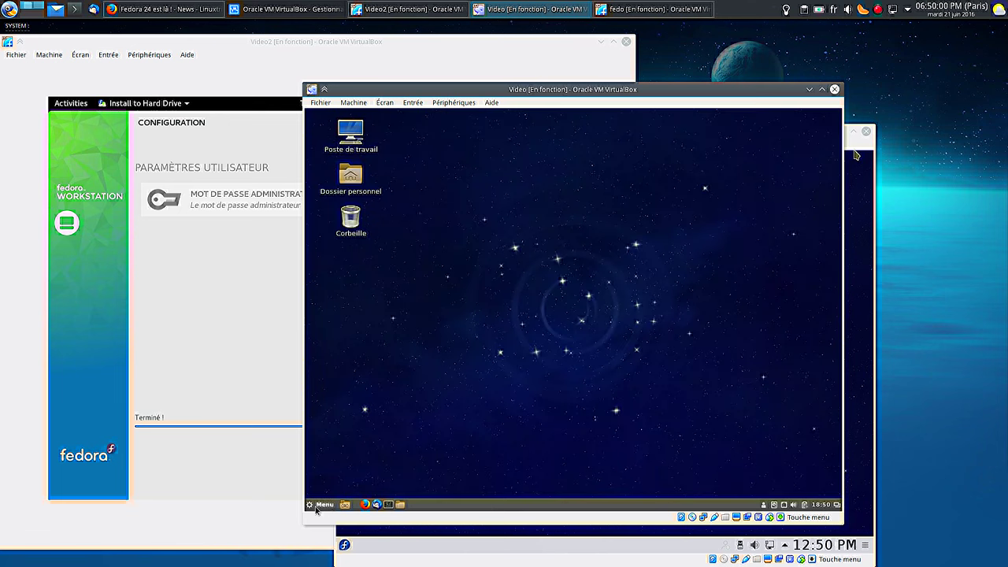
Shut down the Cinnamon virtual machine
click(319, 504)
click(344, 448)
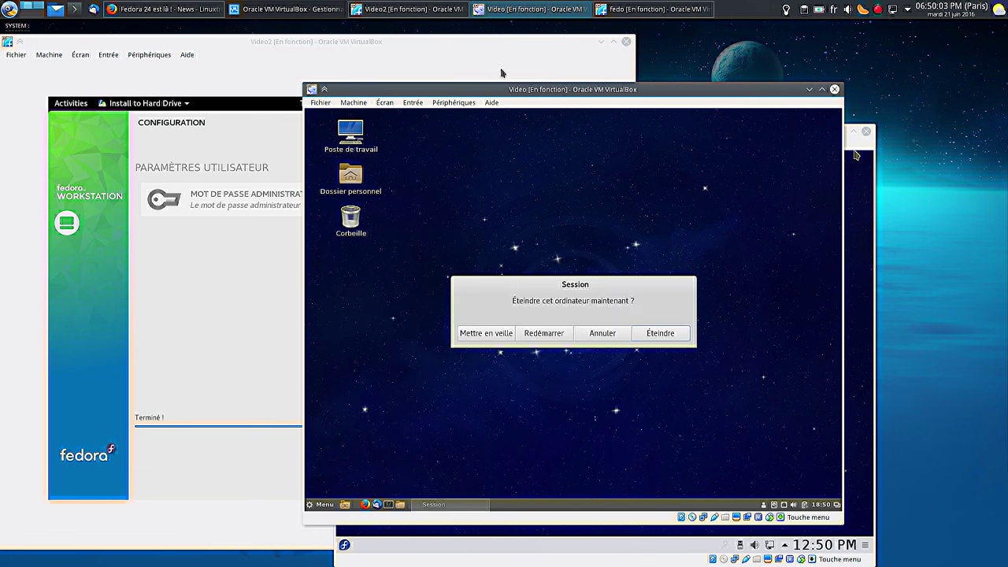
click(668, 334)
Bring the Video2 virtual machine window forward and quit the completed Fedora installer
click(509, 40)
drag(509, 39, 751, 35)
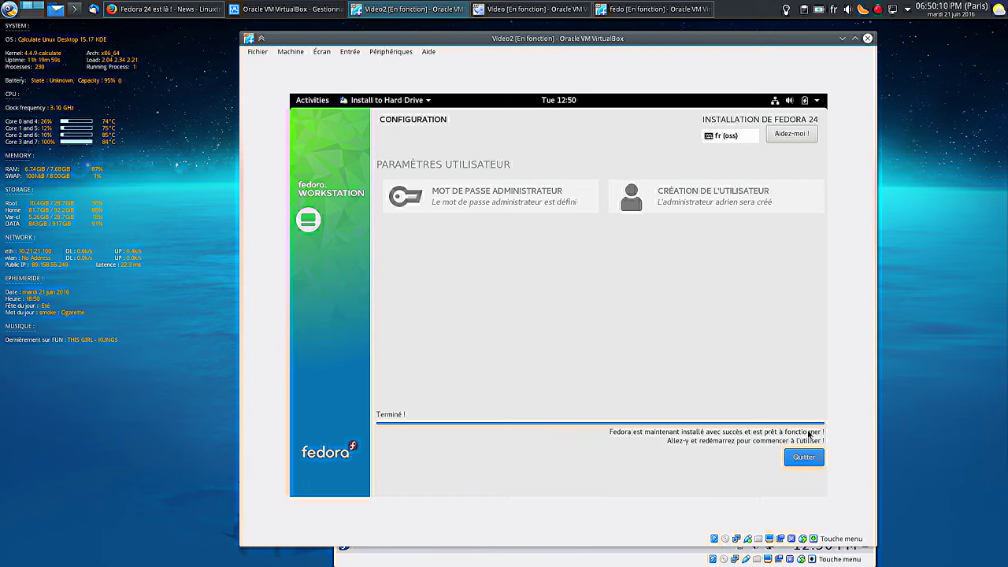
click(803, 456)
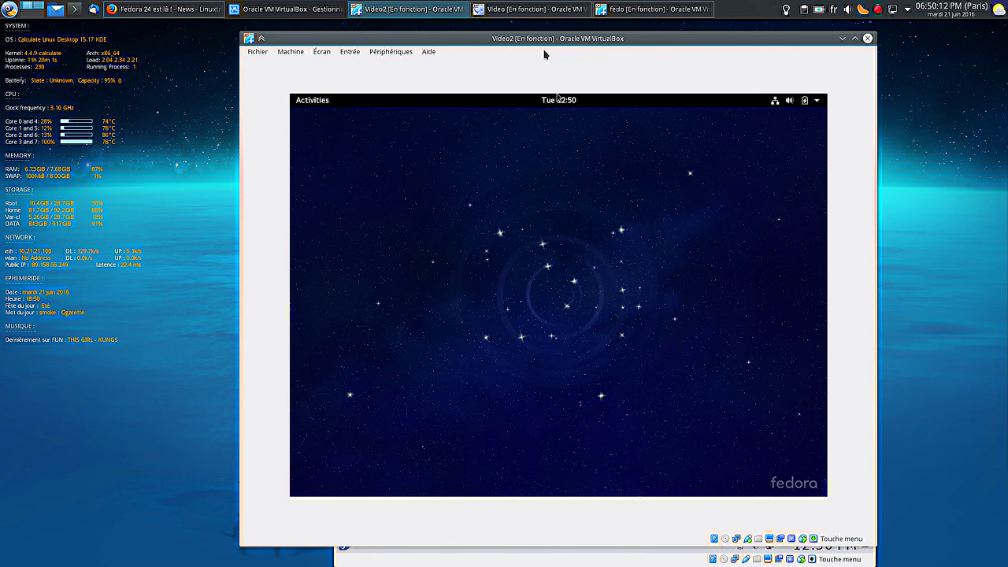
Restart the Fedora Workstation live session in Video2
mouse_move(522, 5)
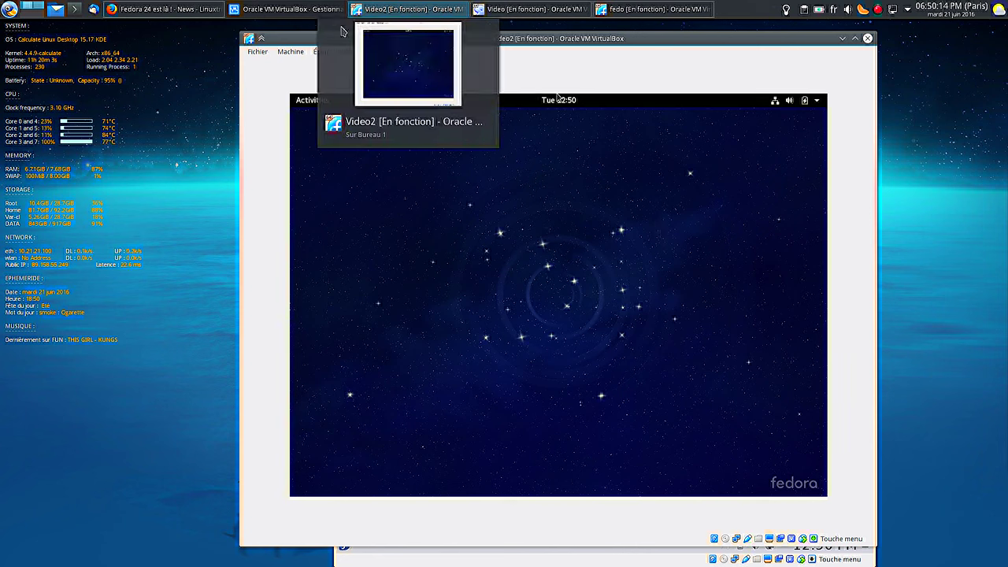
click(817, 101)
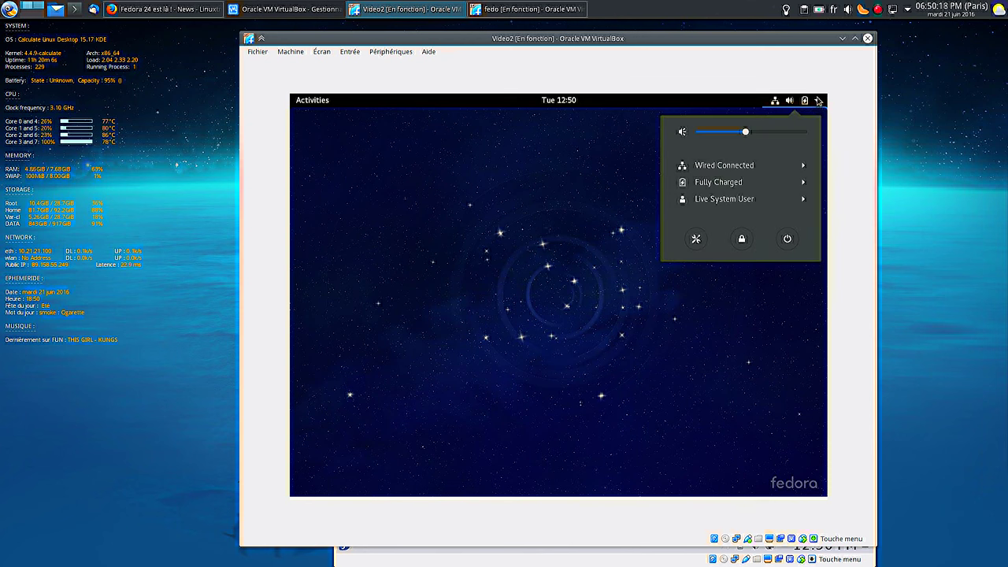
click(785, 238)
click(557, 335)
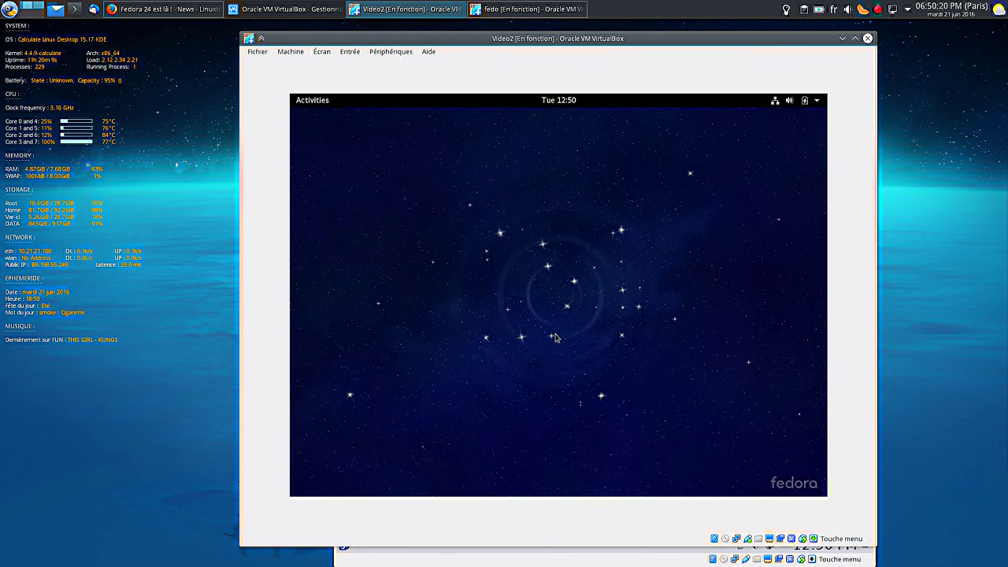
Detach Fedora-Workstation-Live-x86_64-24-1.2.iso from the Video2 virtual machine's optical drive
click(399, 54)
mouse_move(441, 63)
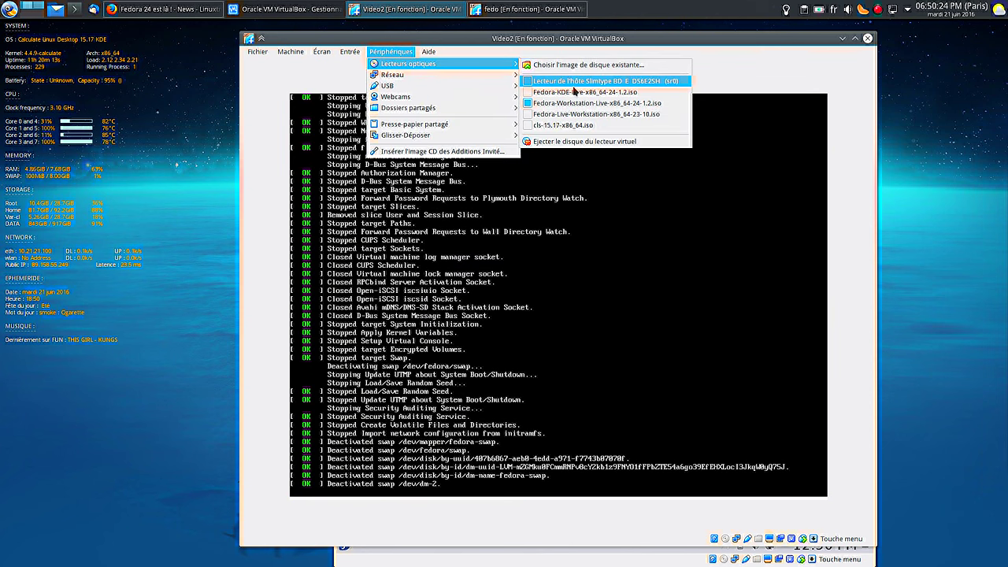
click(582, 102)
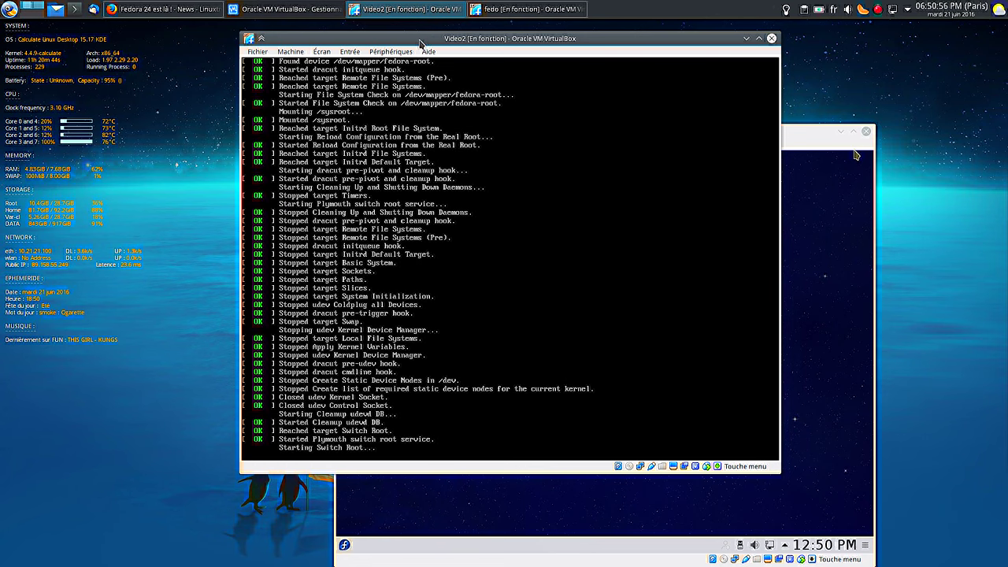
Move the Video2 window aside, bring the fedo KDE machine forward, and search for kinfo to view Info Center maximized
drag(423, 38, 218, 78)
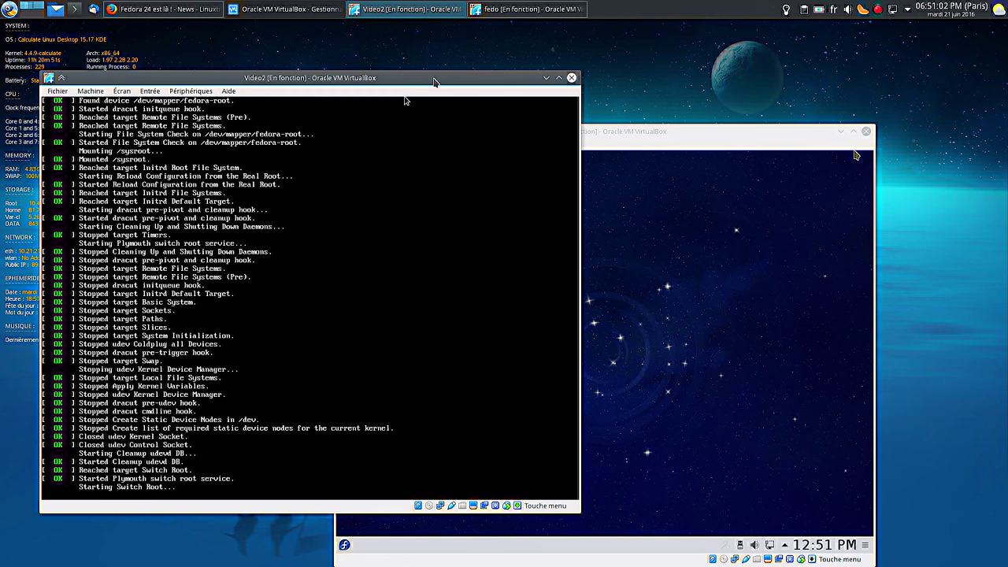
drag(631, 140, 600, 88)
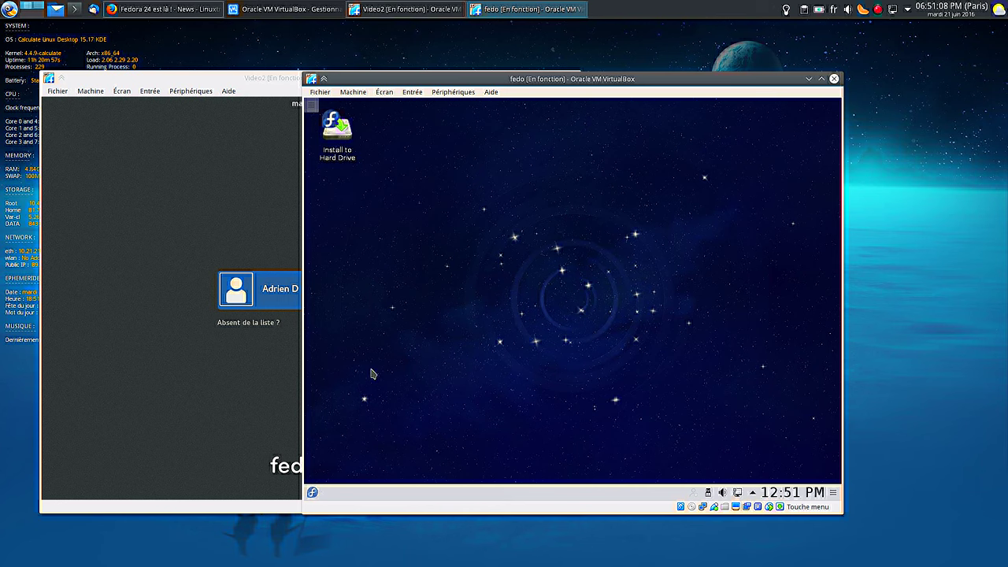
click(312, 492)
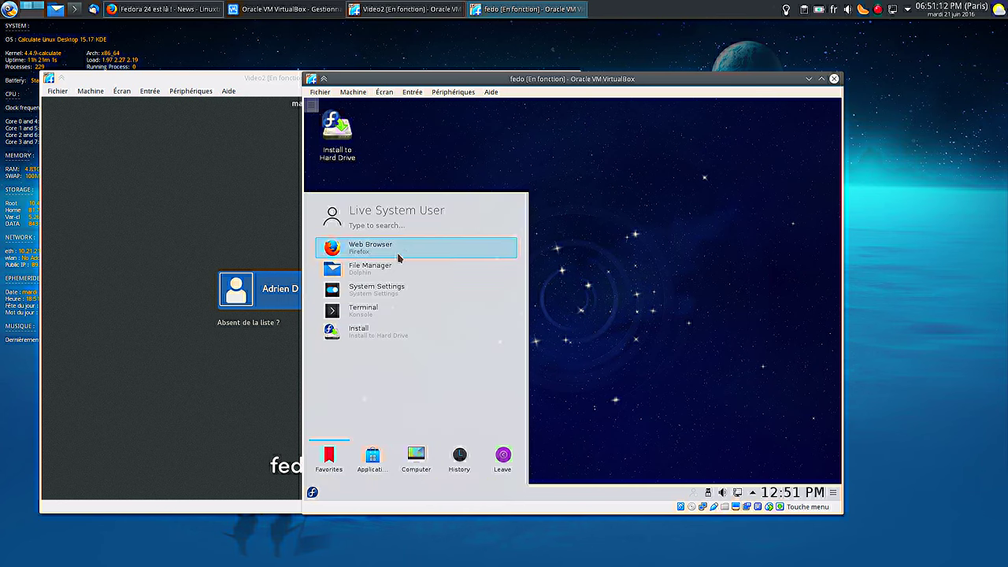
text(kin)
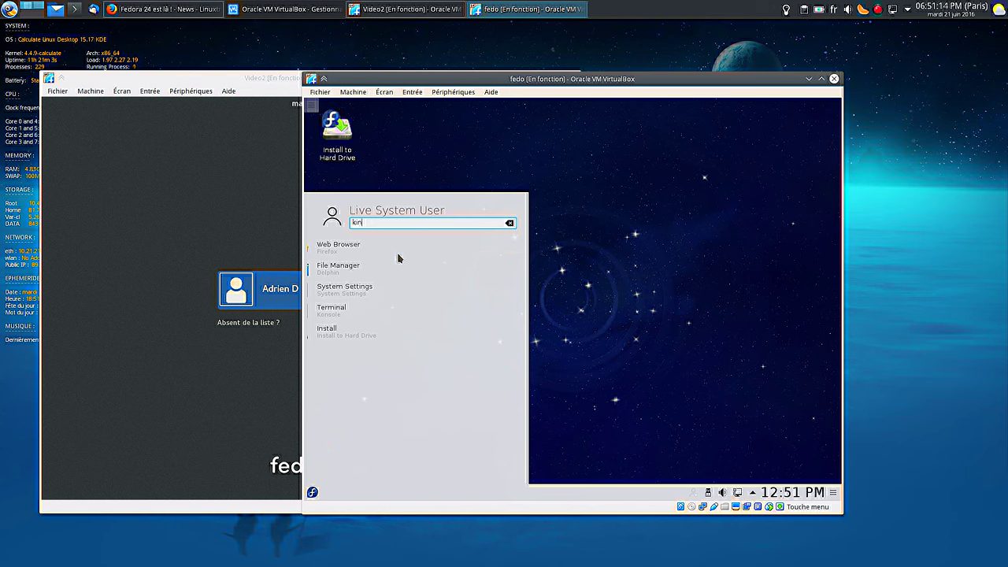
text(fo)
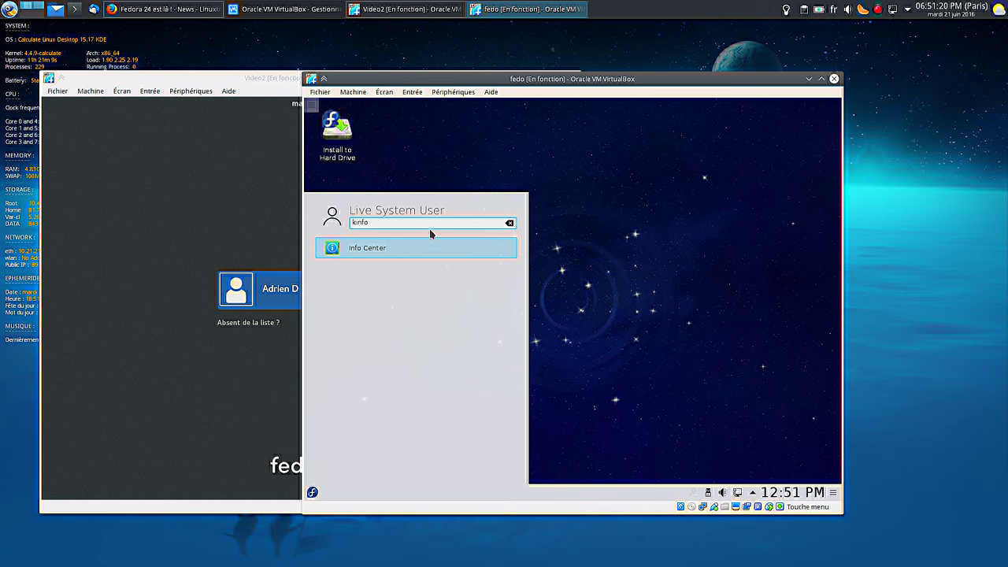
click(413, 247)
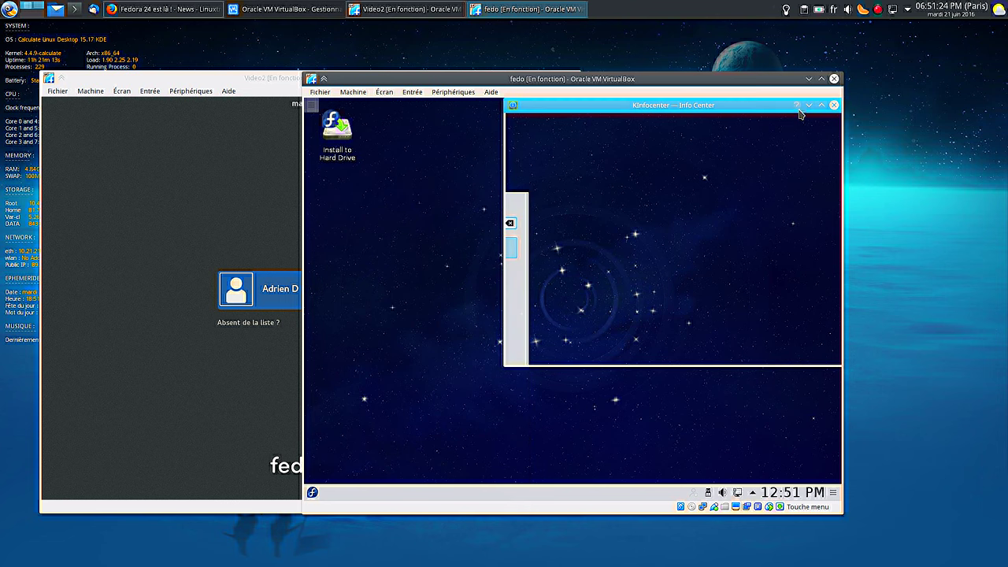
click(822, 107)
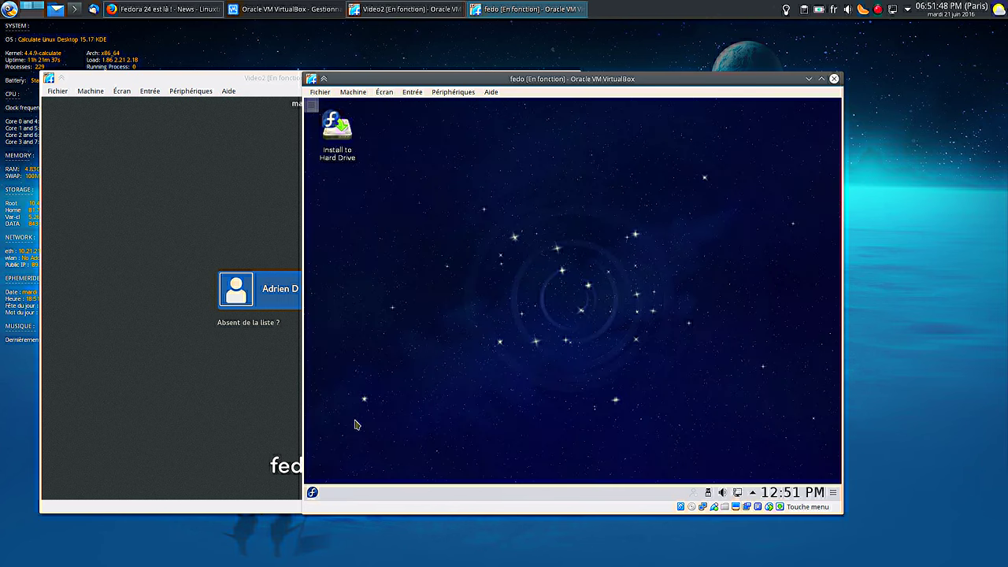
Browse the Office applications included with the KDE desktop
click(313, 493)
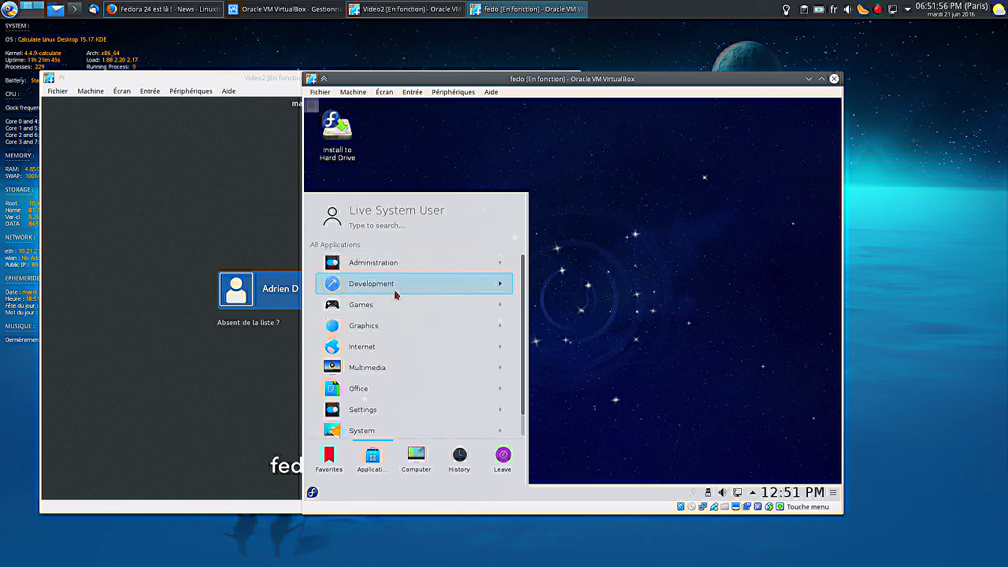
click(380, 387)
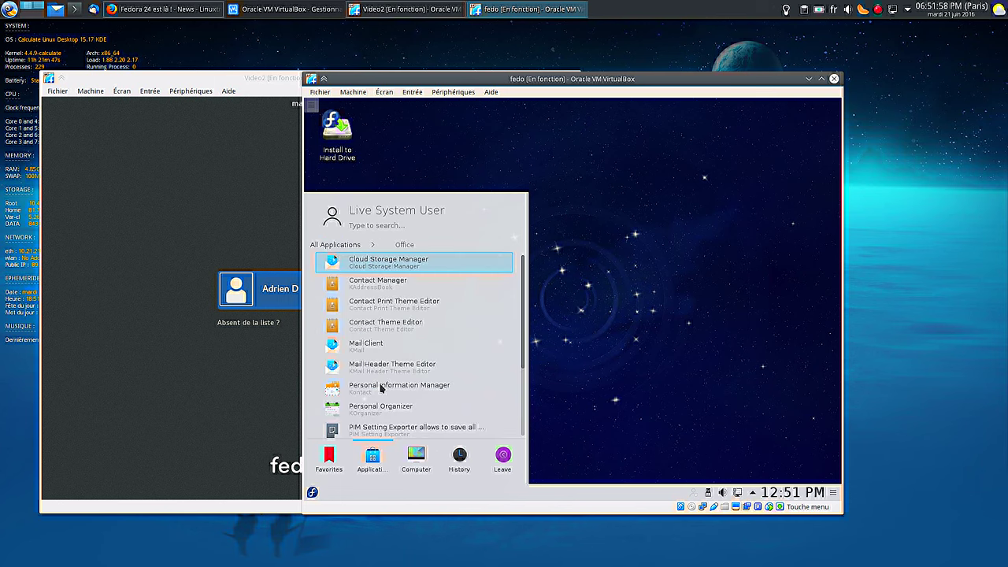
scroll(462, 311, down, 2)
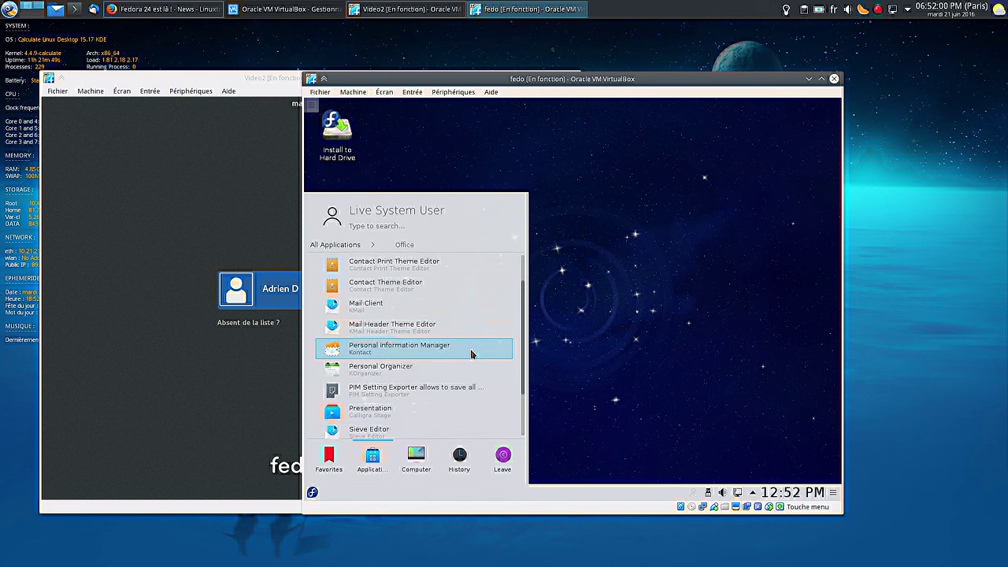
Browse the remaining Office applications, then the Internet applications in the KDE launcher
drag(522, 353, 521, 396)
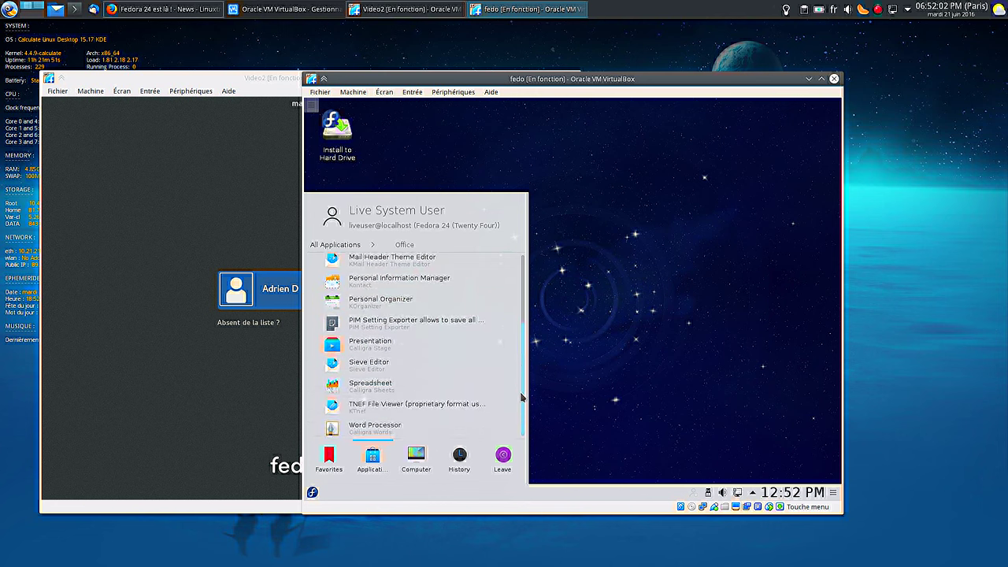
scroll(521, 397, up, 5)
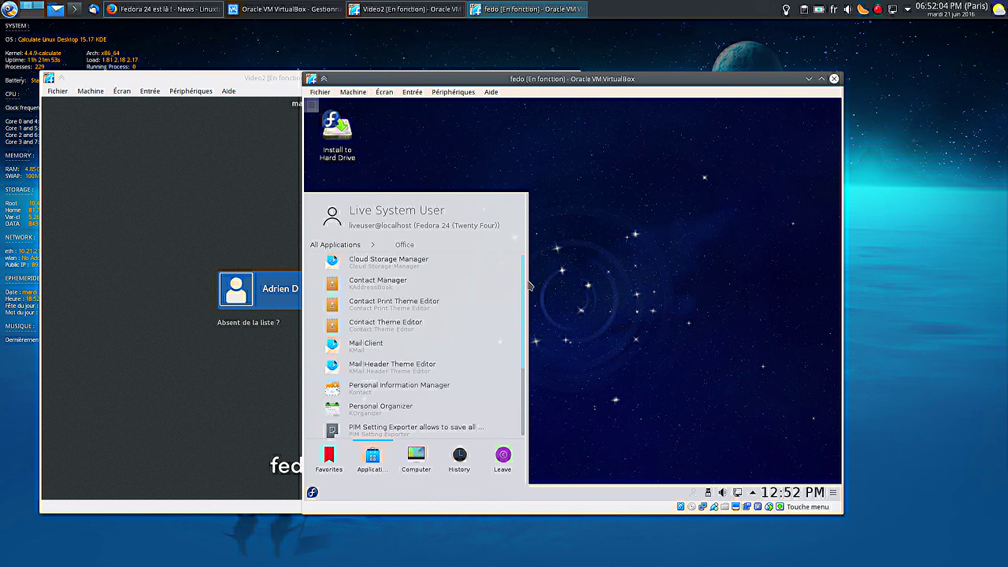
click(335, 244)
click(368, 328)
scroll(406, 366, down, 5)
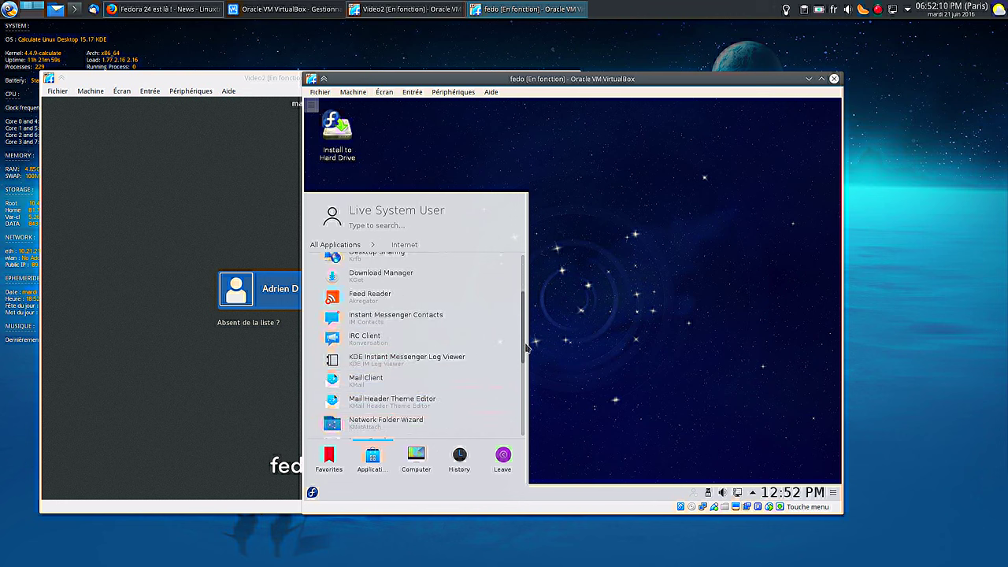
drag(522, 349, 510, 427)
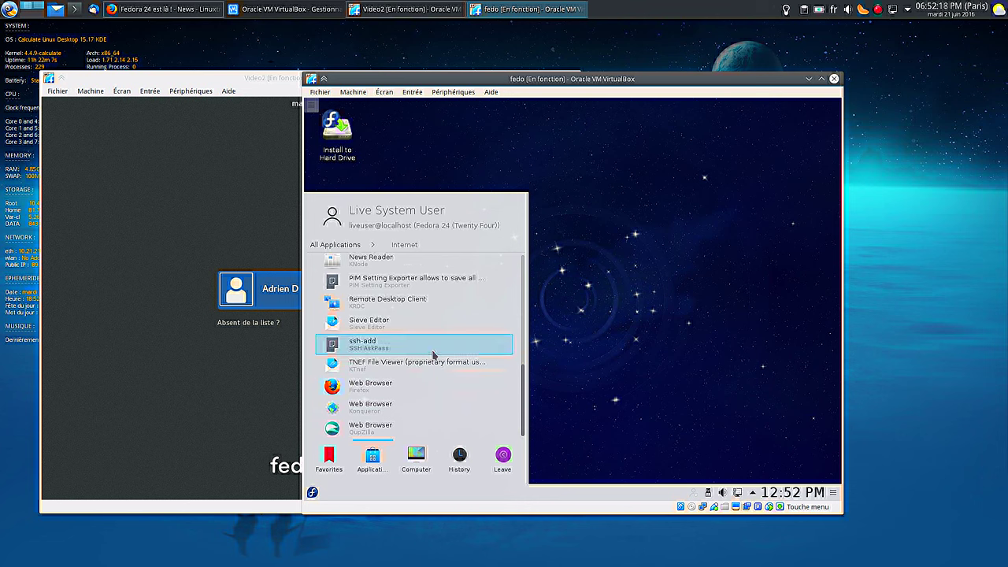
scroll(432, 355, up, 3)
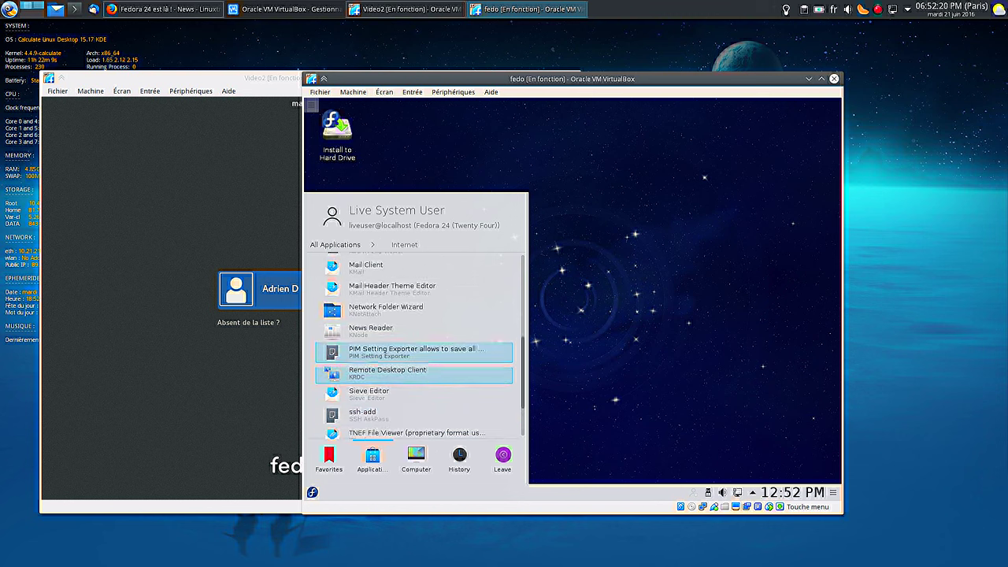
scroll(393, 326, up, 1)
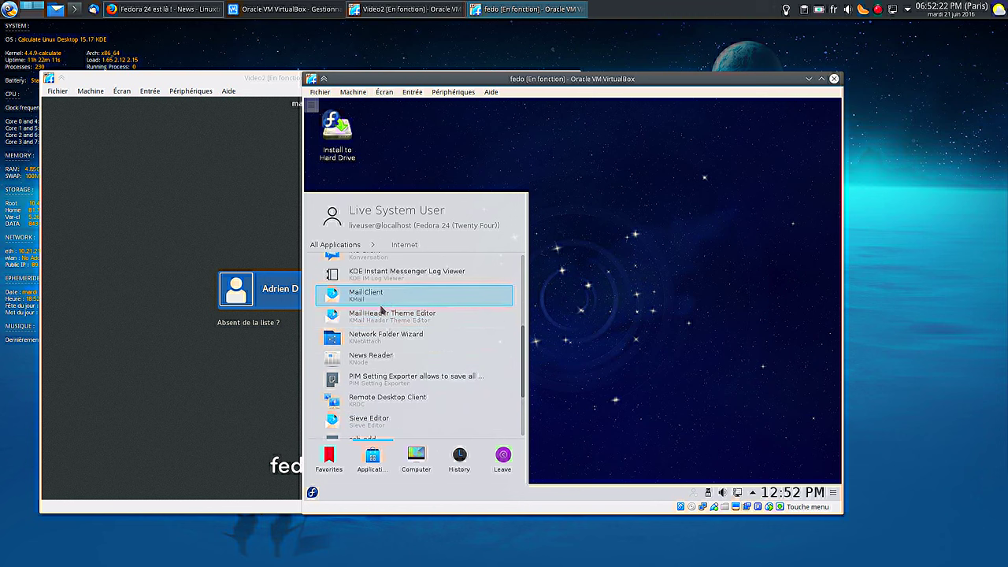
scroll(373, 291, up, 1)
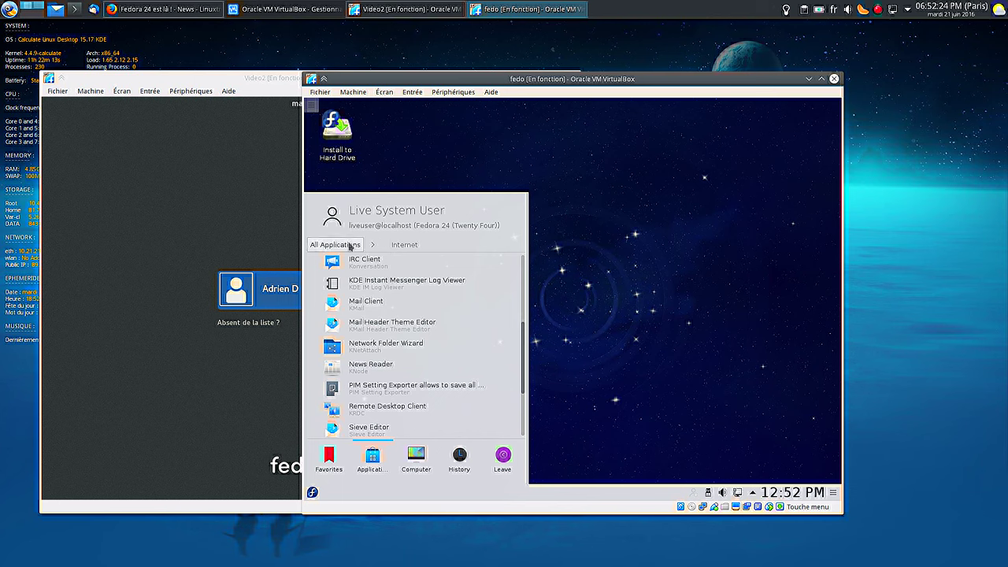
Return to all application categories, search the KDE launcher for "dis" and launch the Discover software center
click(351, 245)
scroll(437, 394, down, 1)
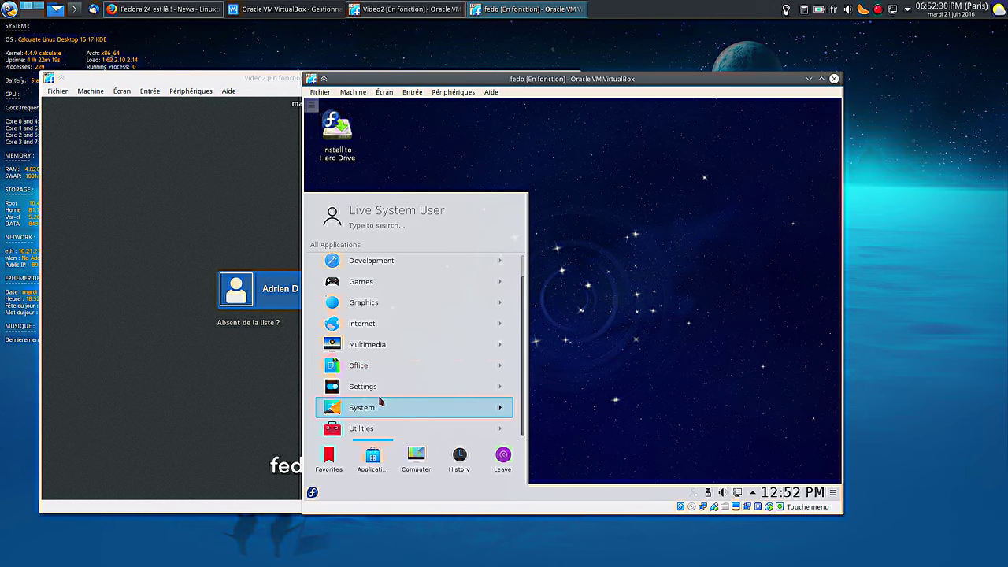
text(dis)
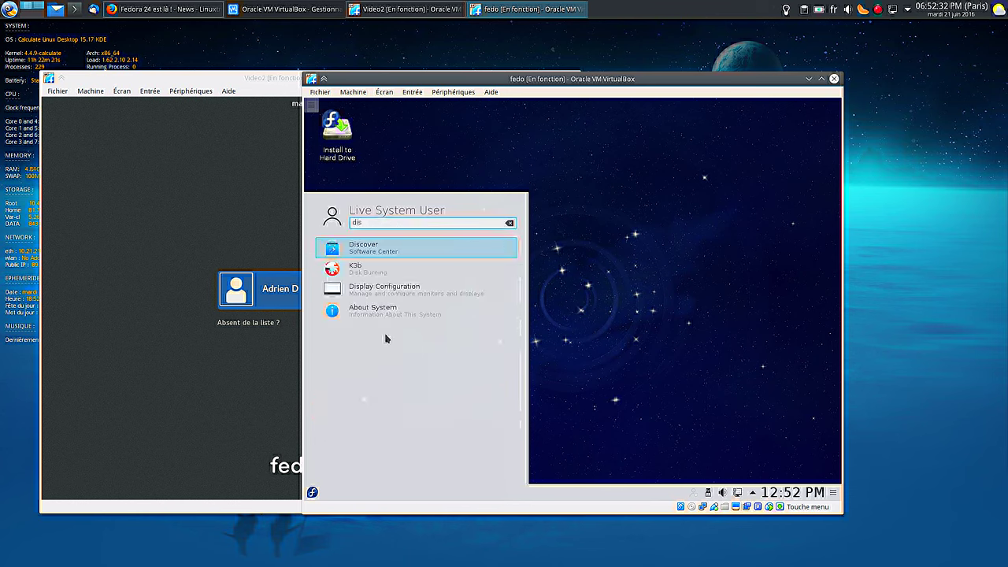
click(381, 254)
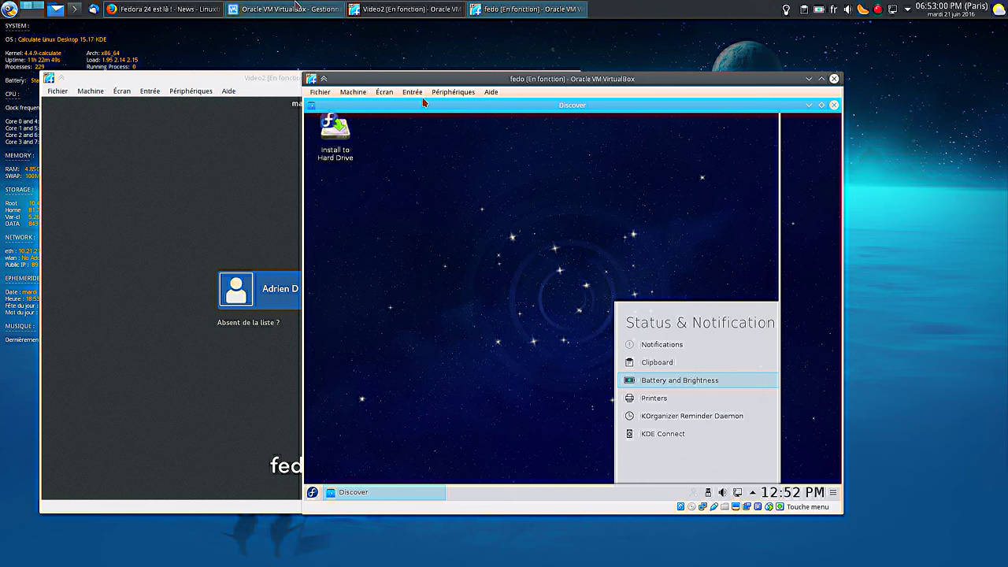
Check the fedo machine's details in the VirtualBox manager and move the fedo window clear of the Video2 login screen
click(296, 8)
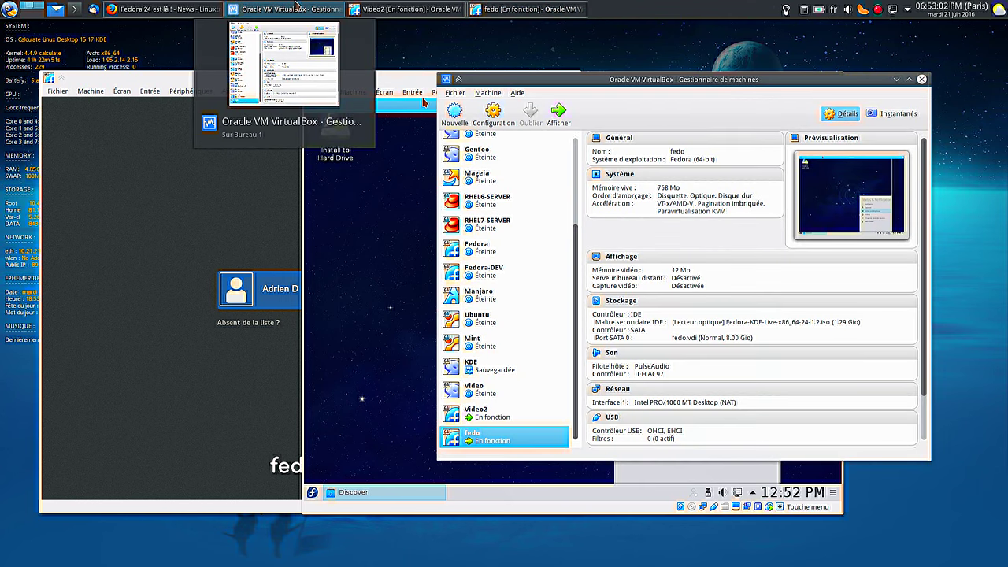
click(296, 8)
drag(651, 92, 750, 104)
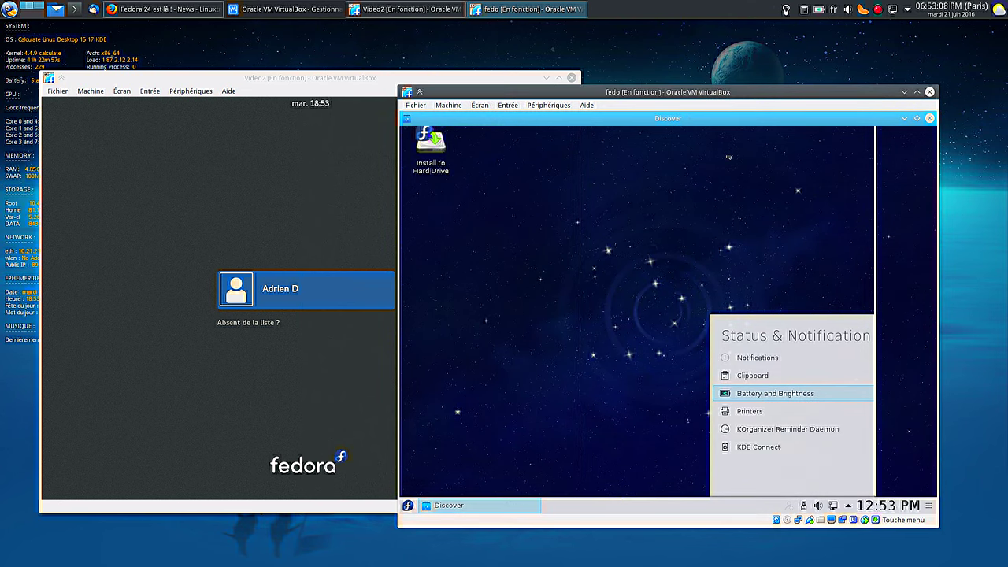
drag(718, 93, 754, 67)
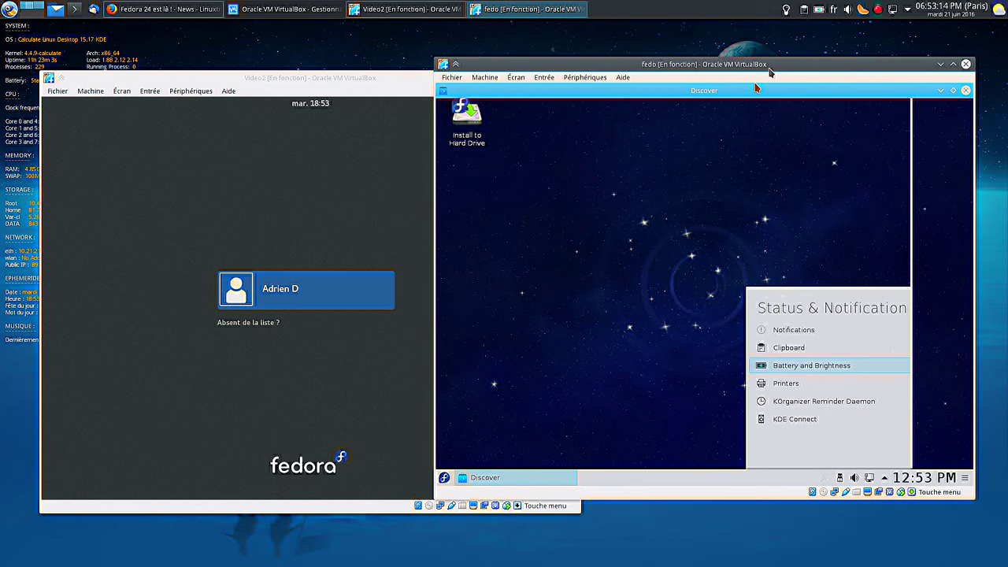
drag(768, 67, 801, 32)
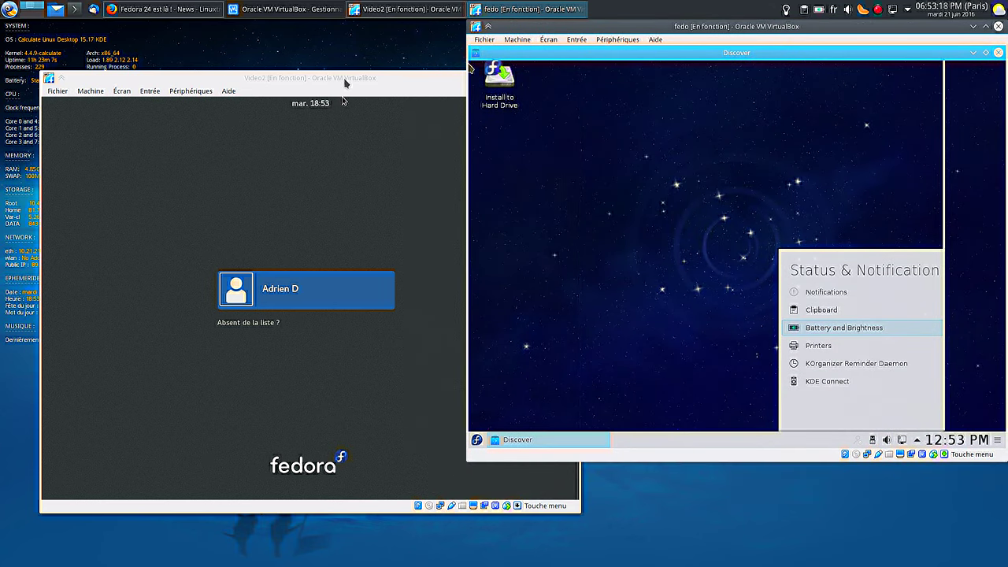
Enter the account password on the Video2 login screen, view the available session types and log in with the GNOME session
click(344, 83)
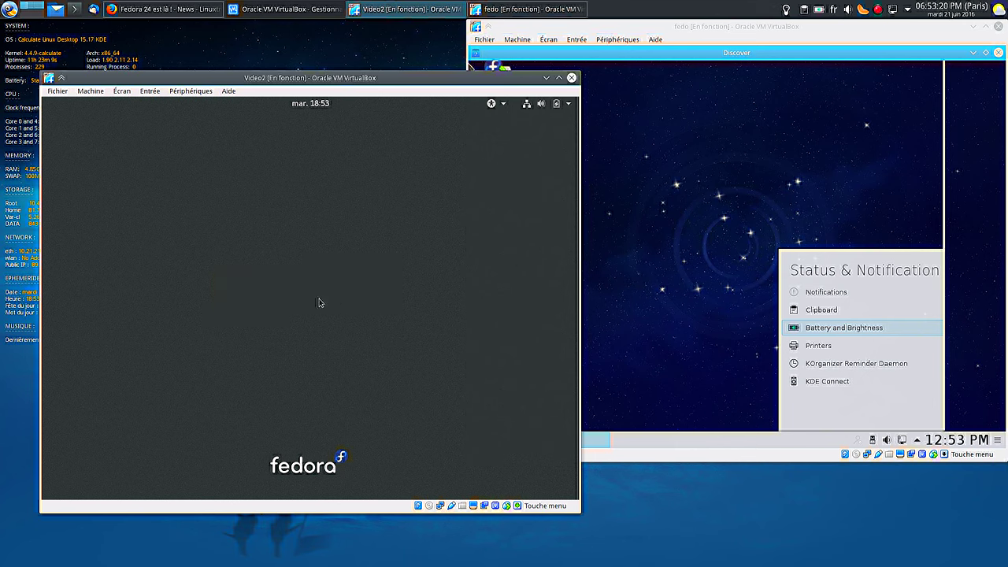
text(****)
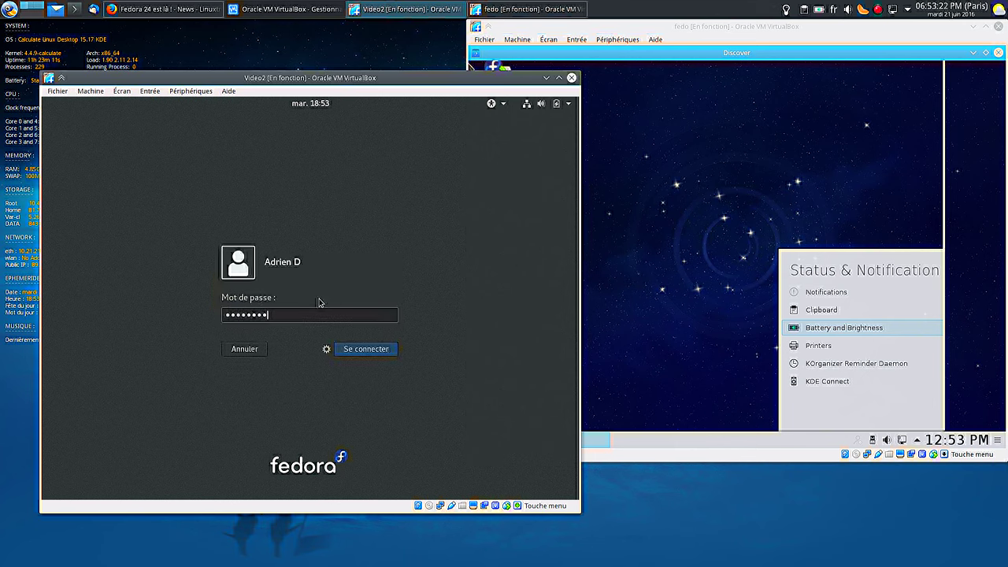
click(326, 349)
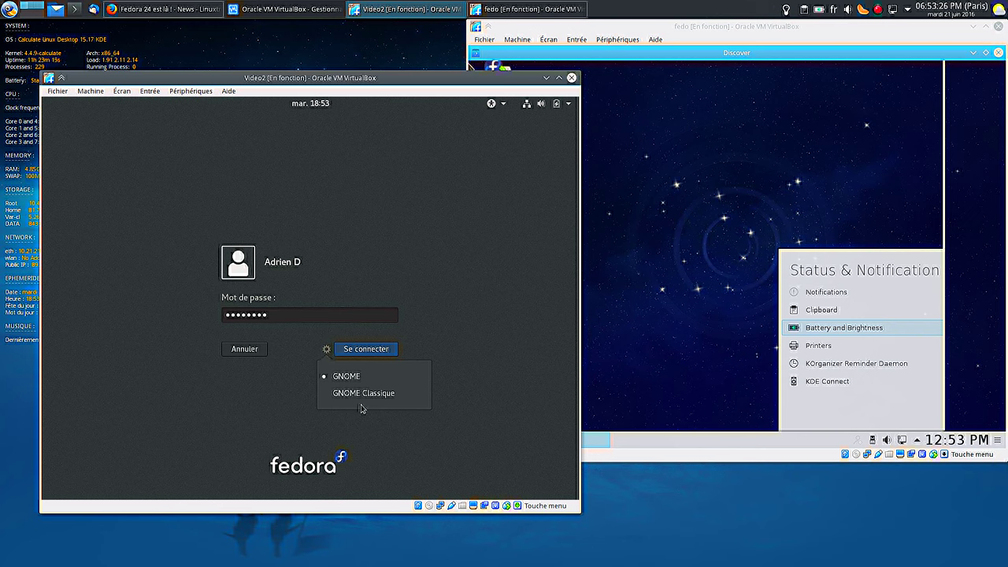
click(375, 352)
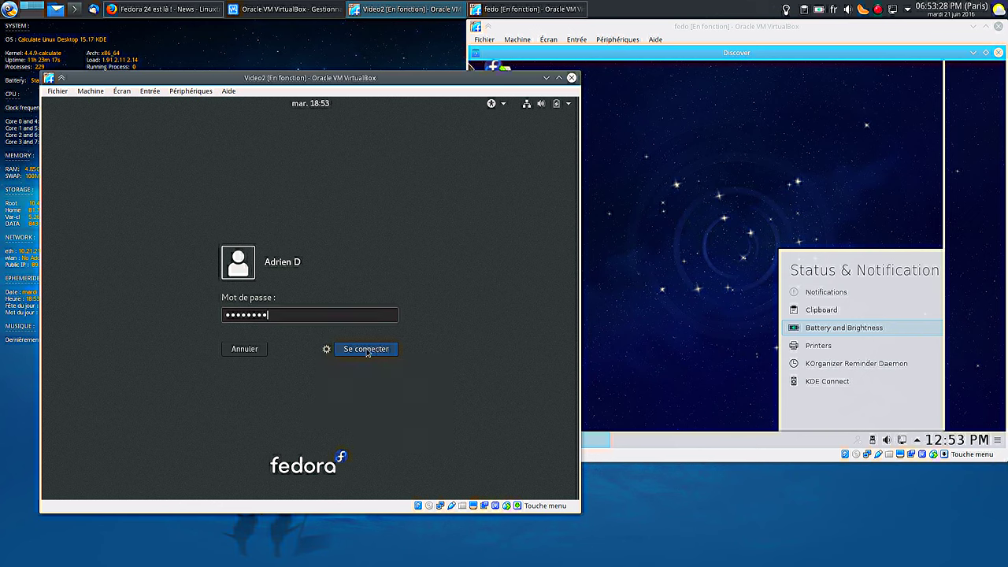
click(366, 351)
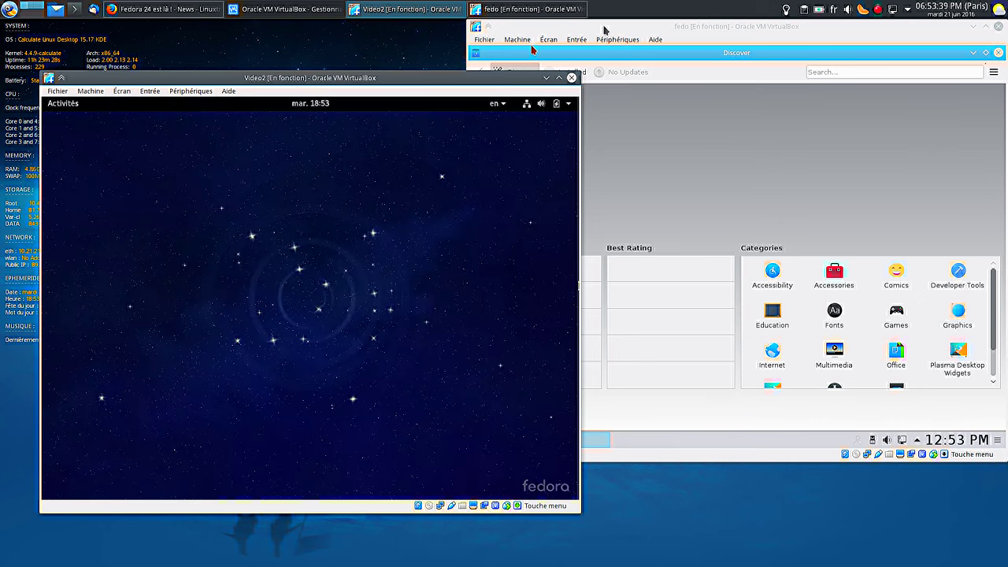
Arrange the two virtual machine windows next to each other, with fedo on the left and Video2 on the right
drag(601, 26, 495, 72)
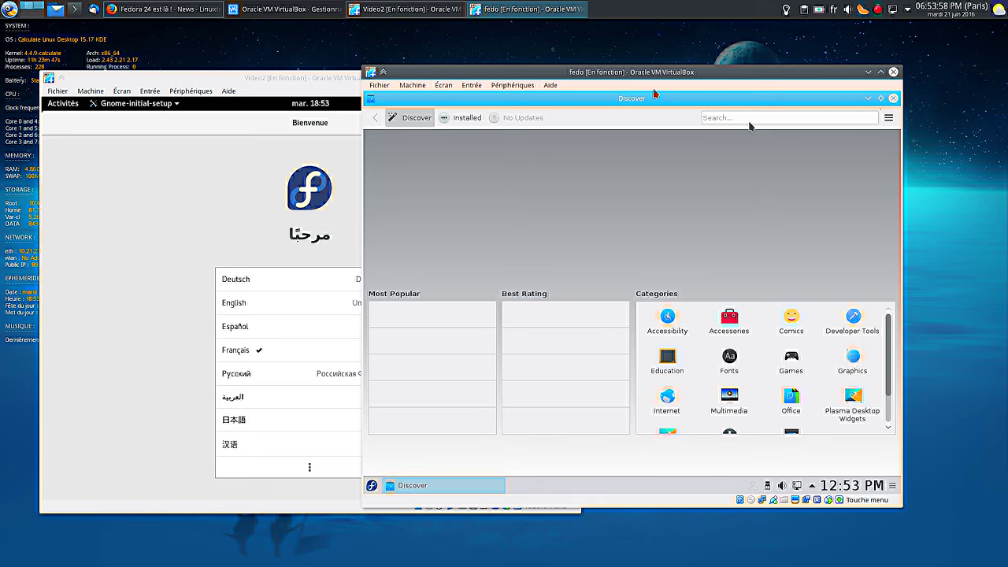
drag(640, 74, 748, 28)
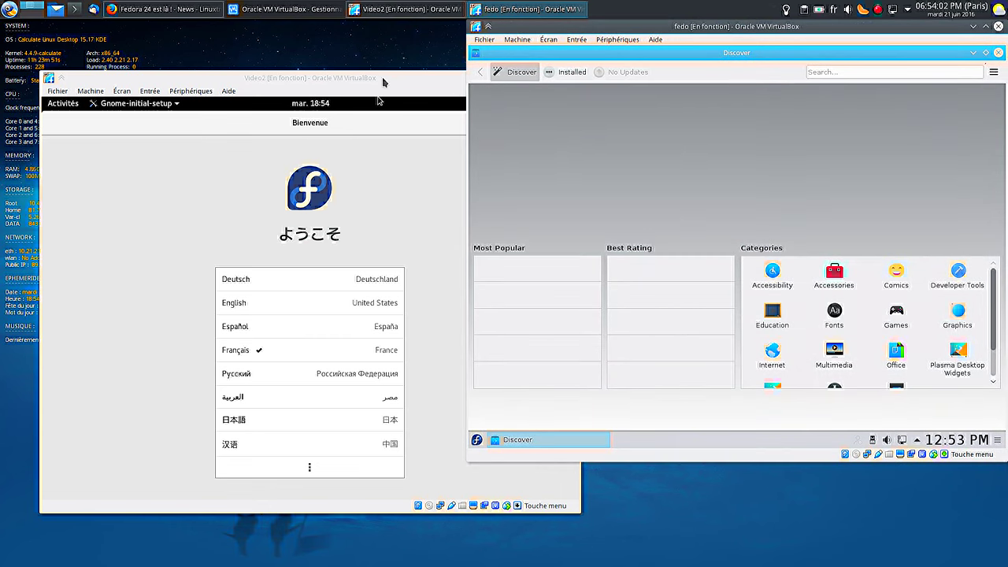
drag(686, 34, 218, 34)
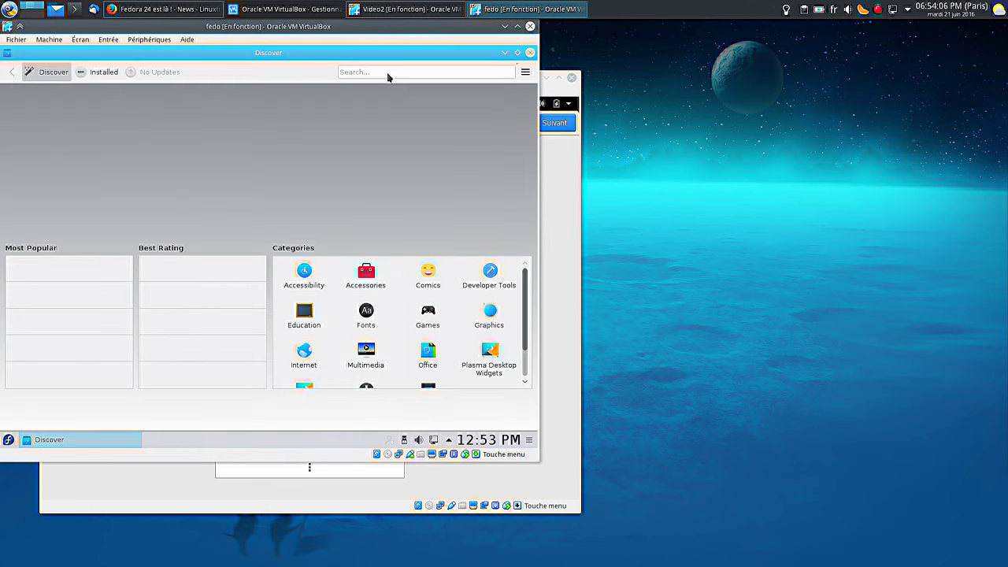
click(579, 98)
drag(323, 78, 748, 25)
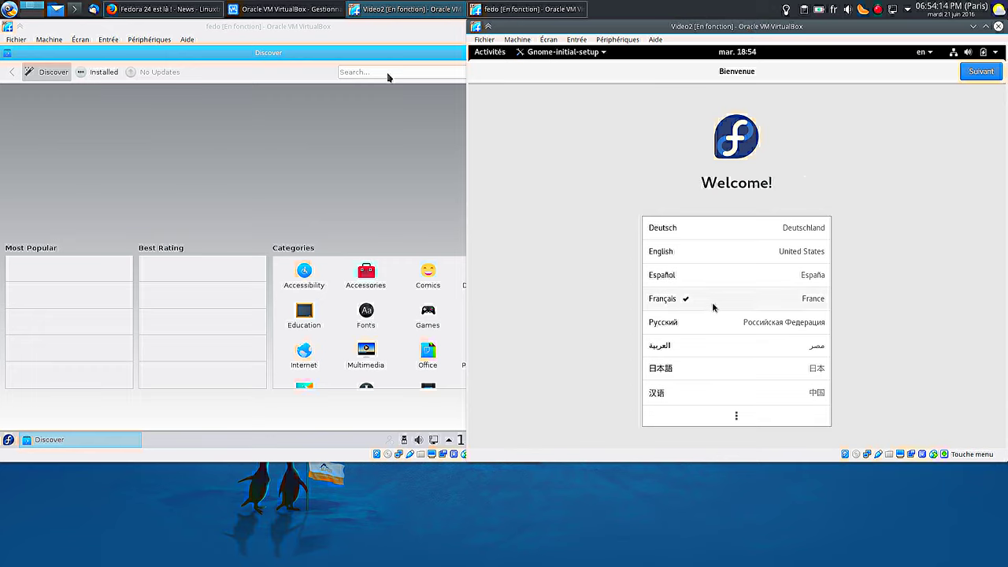
In Video2's initial setup, accept Français and the Français (variante) keyboard, and disable geolocation services and automatic problem reporting
click(984, 70)
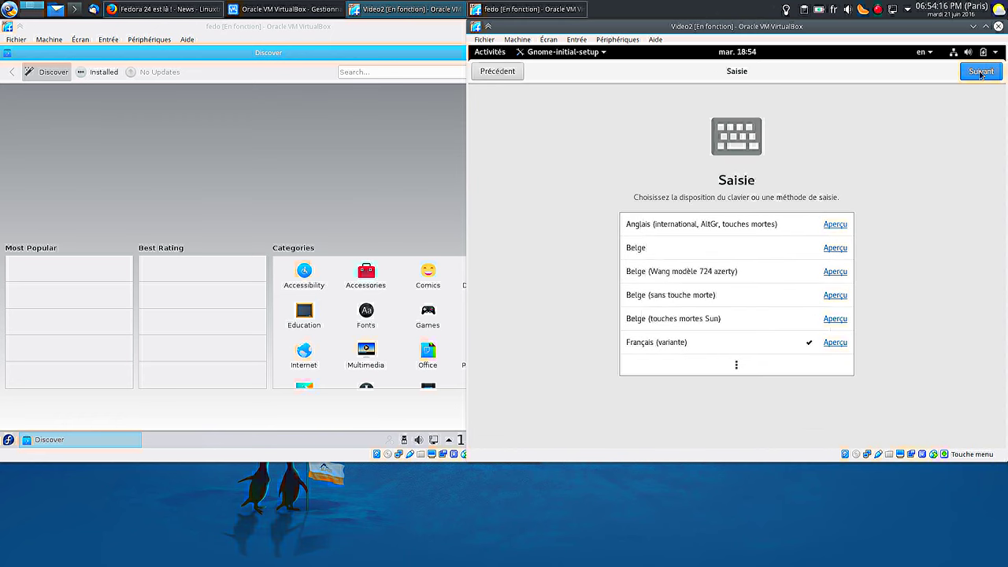
click(980, 72)
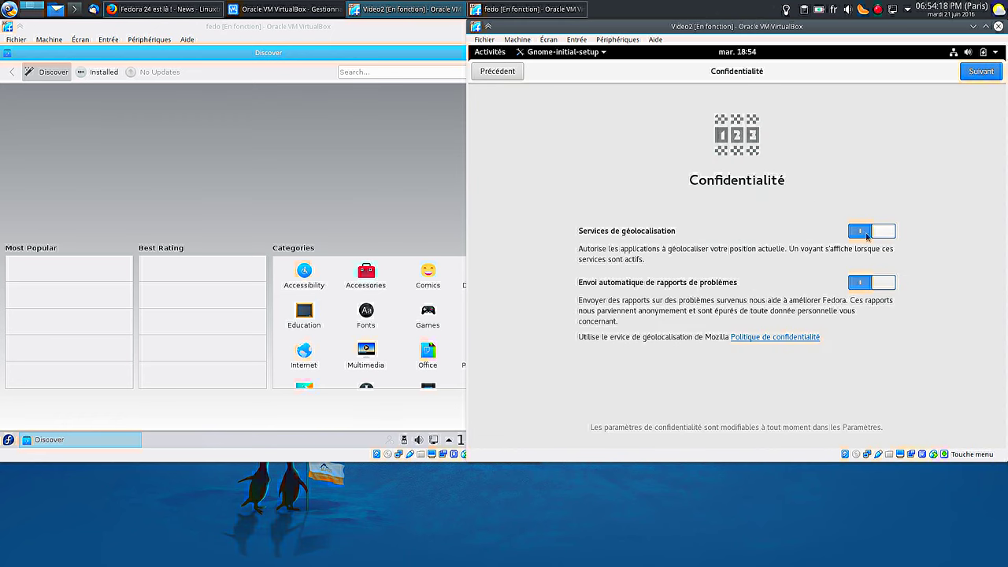
click(871, 231)
click(870, 283)
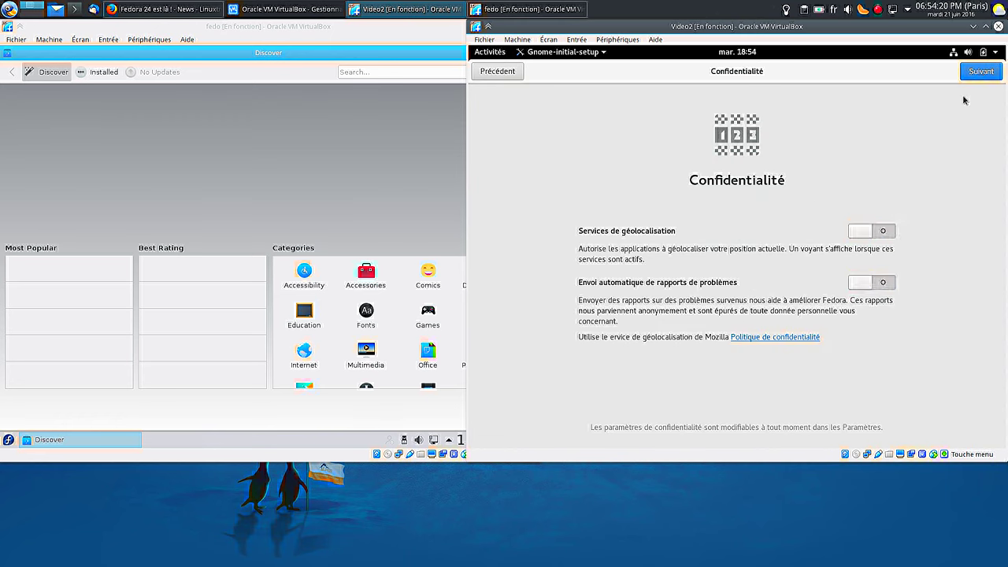
click(982, 72)
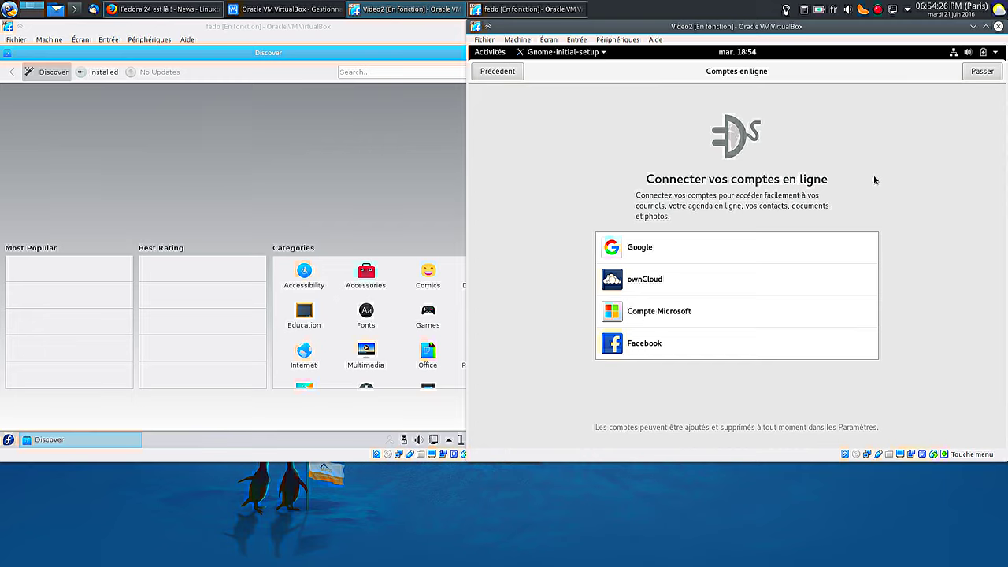
Skip connecting online accounts, finish the initial setup and close the GNOME Premiers pas manual
click(982, 72)
click(762, 309)
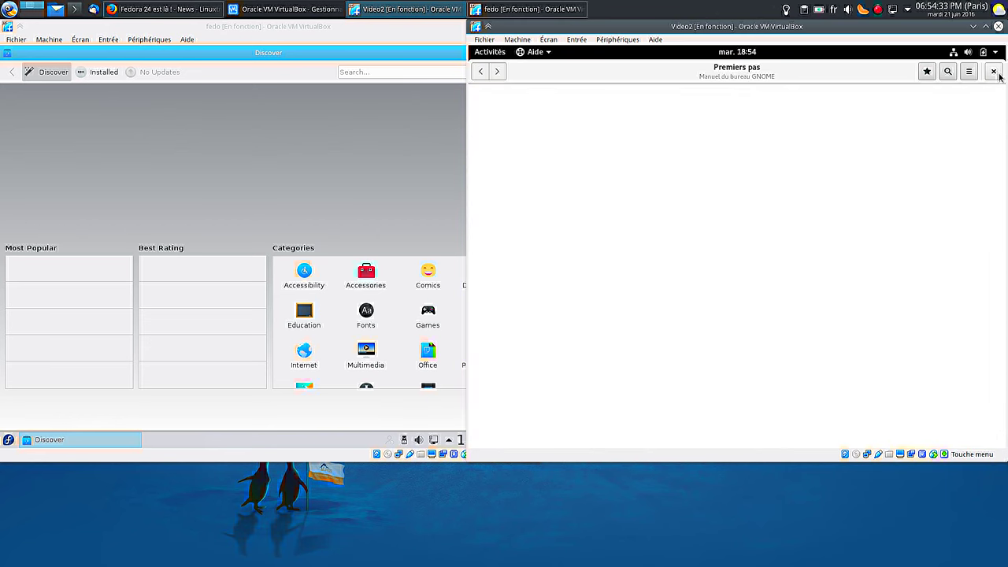
click(993, 71)
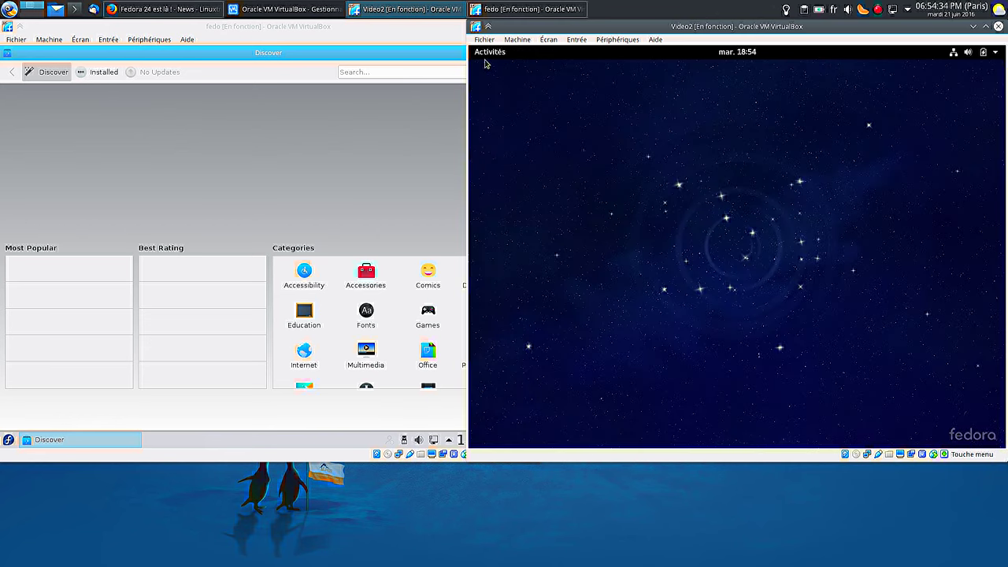
View the Détails overview in Video2's GNOME settings and close it
click(982, 52)
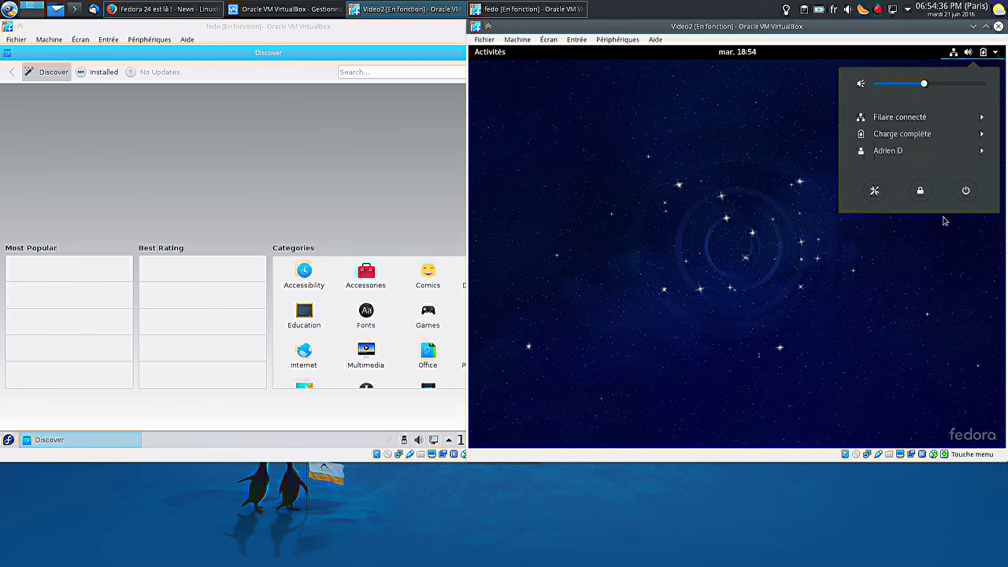
click(873, 191)
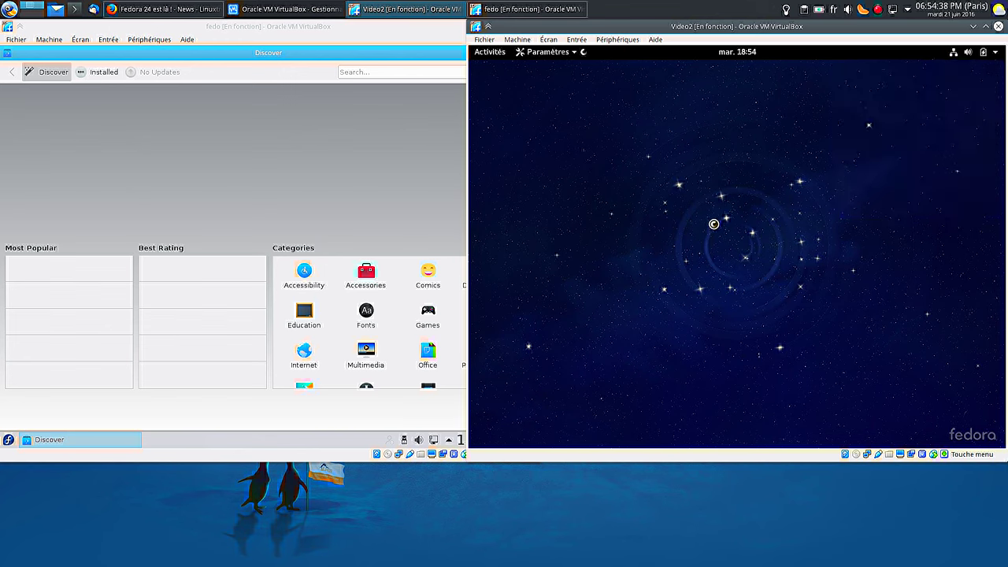
click(717, 359)
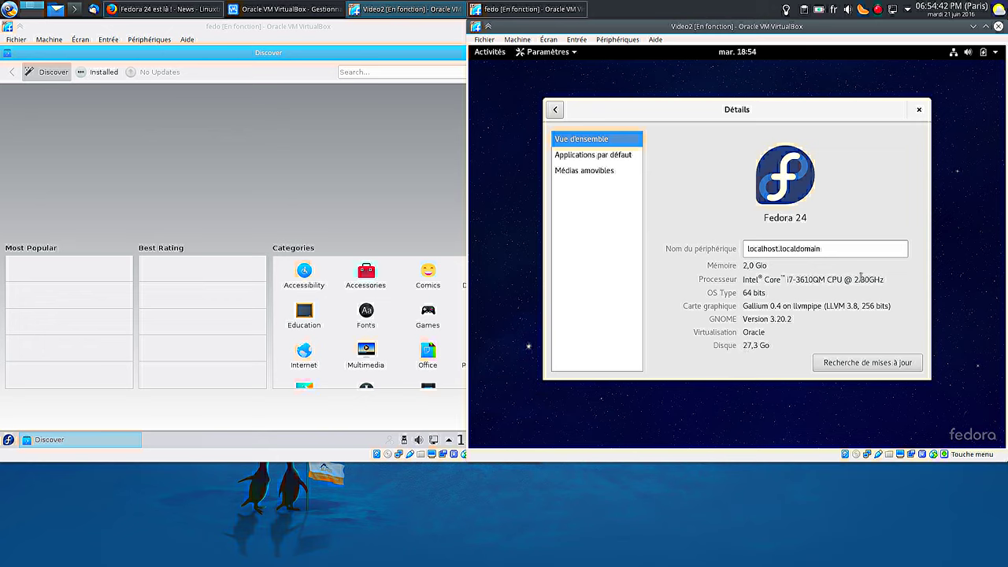
click(919, 110)
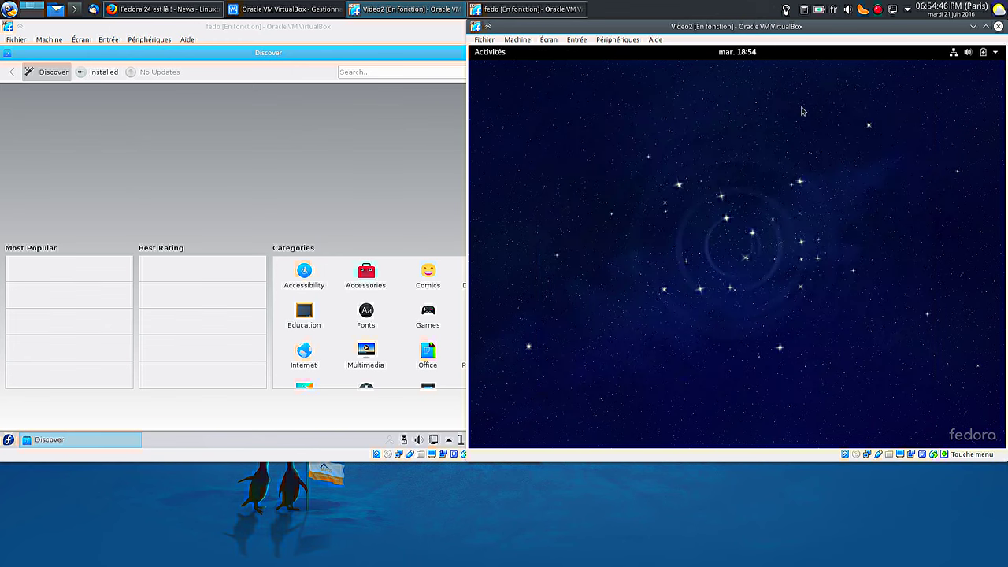
Open the Fichiers file manager from the Video2 activities overview
click(497, 55)
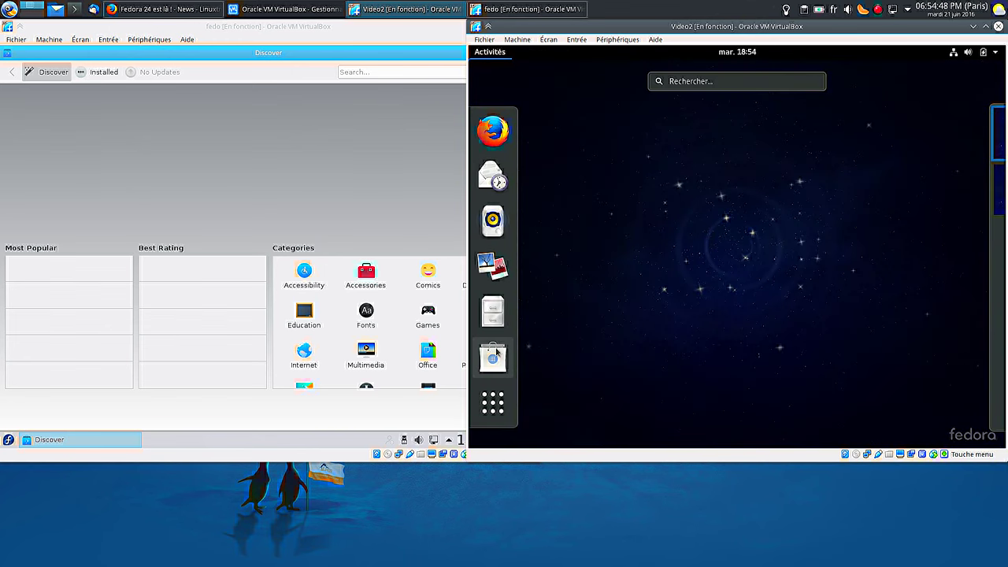
click(495, 328)
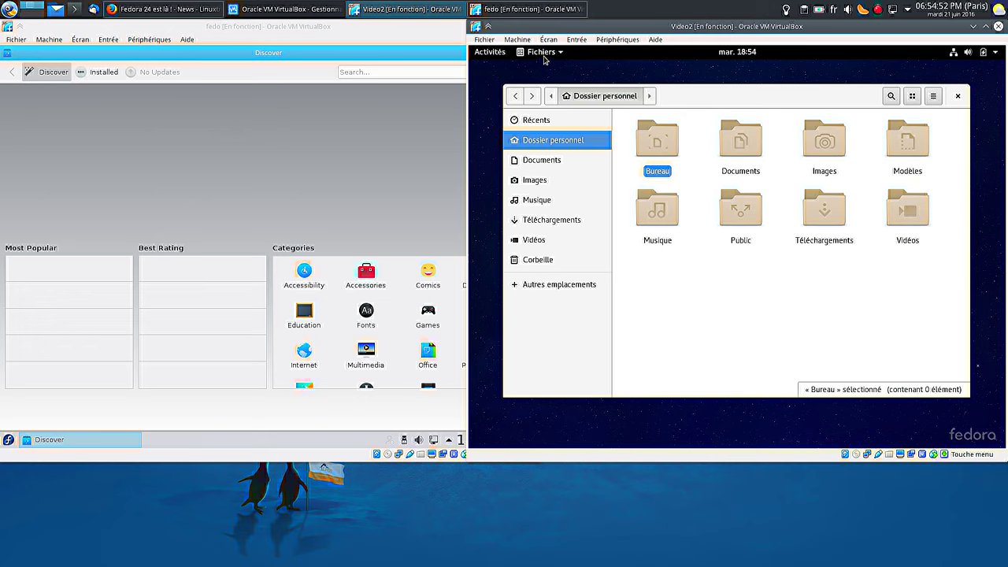
Close Fichiers, launch Moniteur système from the Utilitaires application folder and display its Ressources graphs
click(958, 96)
click(489, 56)
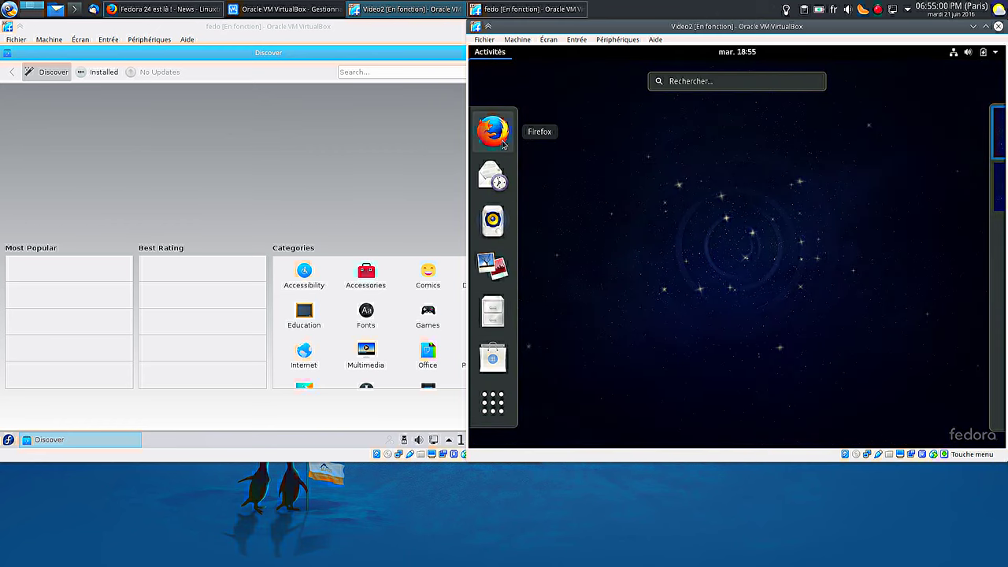
key(super+a)
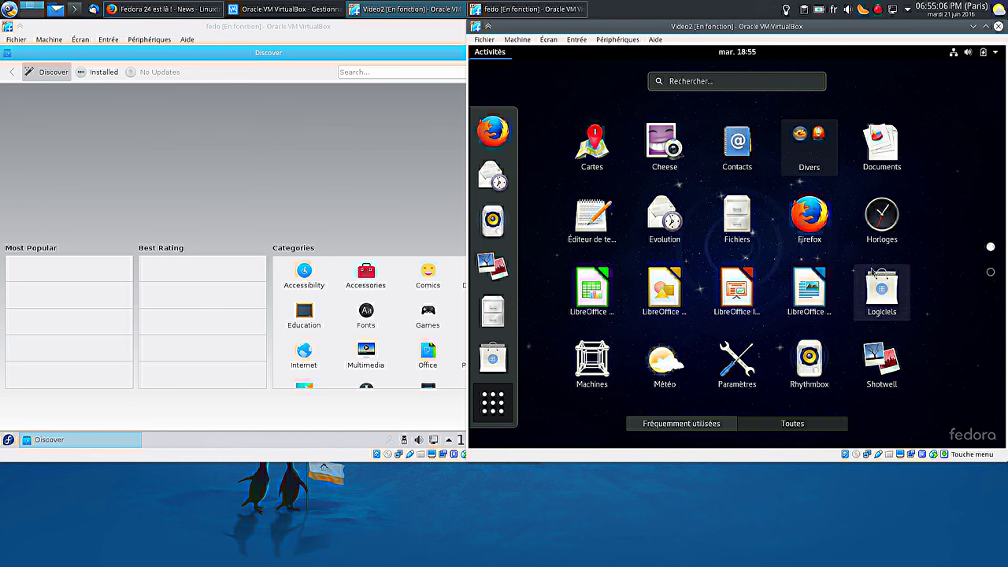
scroll(797, 288, down, 1)
click(592, 150)
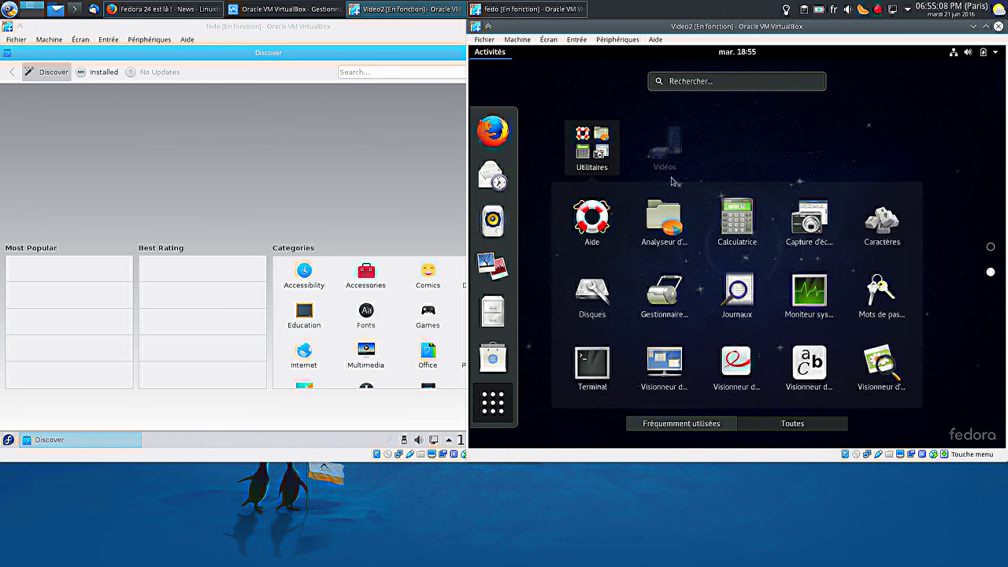
click(804, 303)
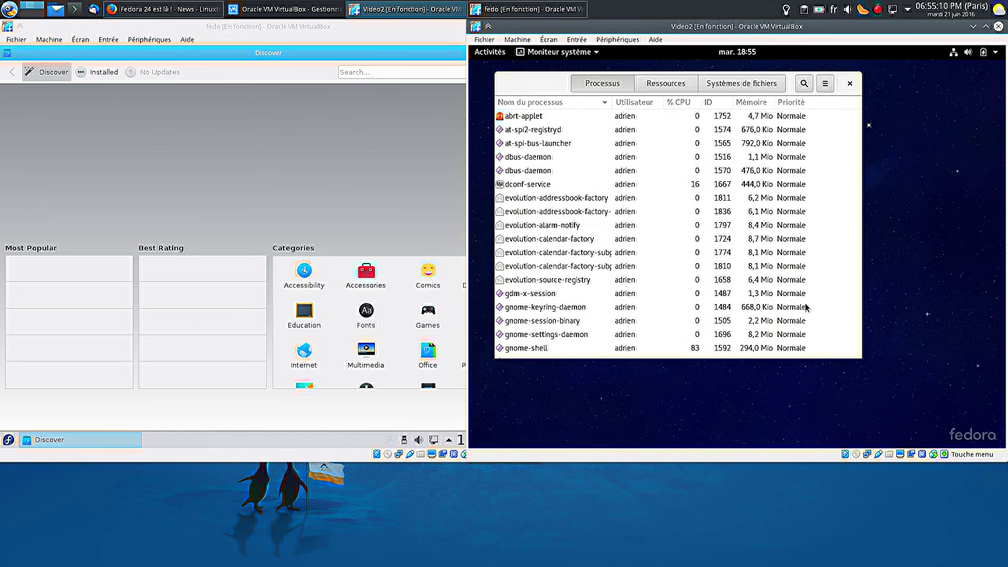
click(688, 89)
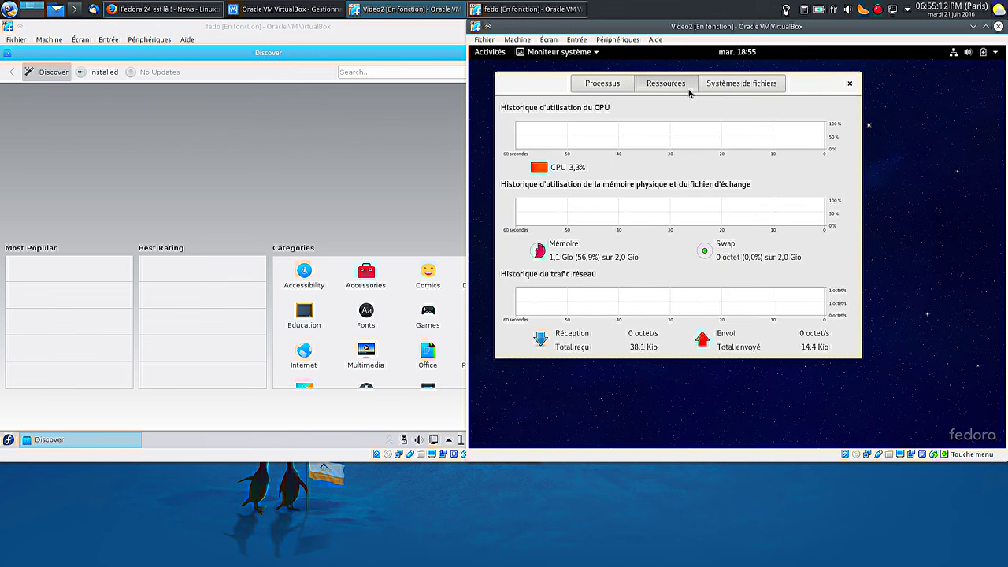
Browse the full application list and open Terminal from the Utilitaires folder
key(super)
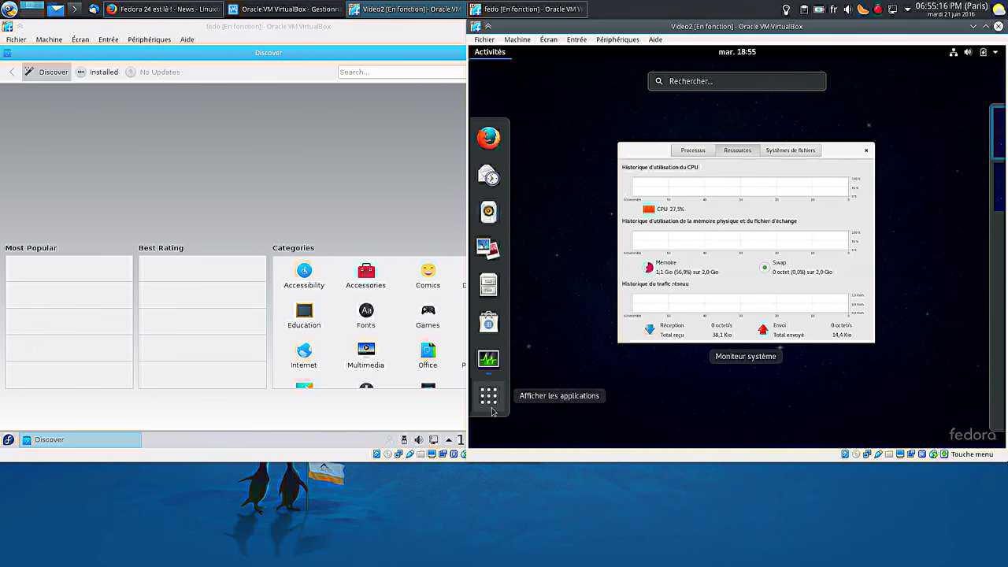
click(488, 396)
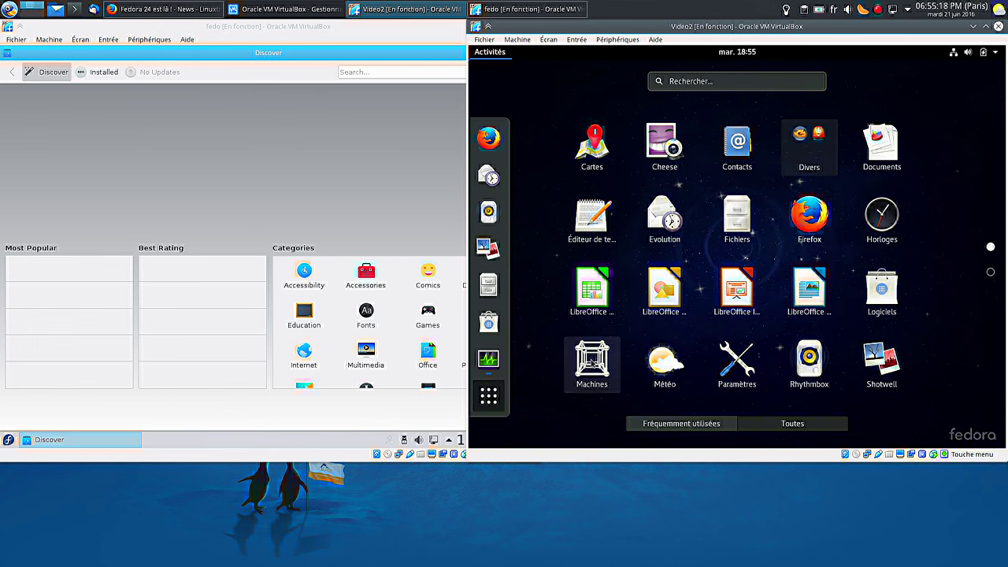
scroll(606, 339, down, 1)
scroll(607, 339, up, 1)
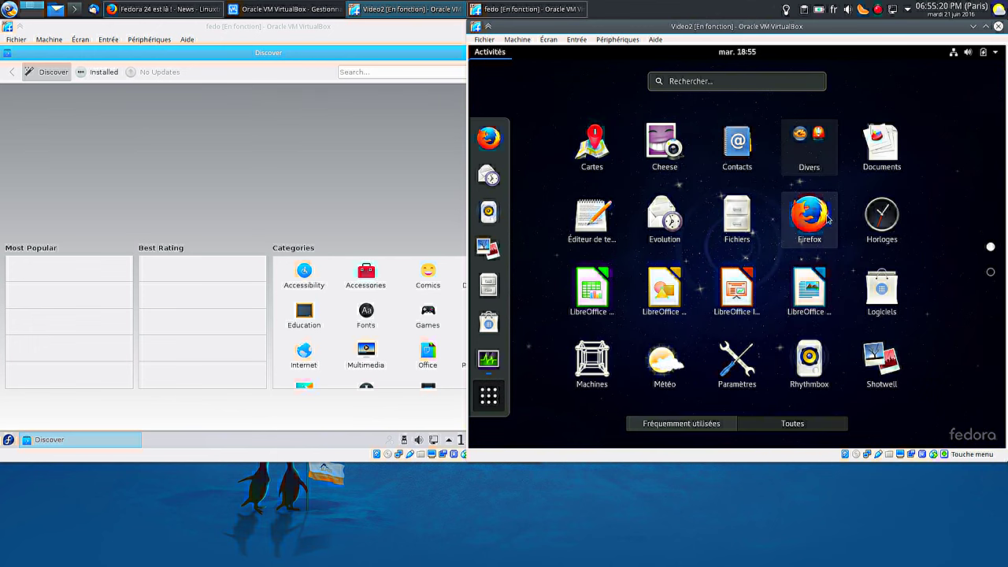
scroll(732, 339, down, 1)
scroll(761, 339, up, 1)
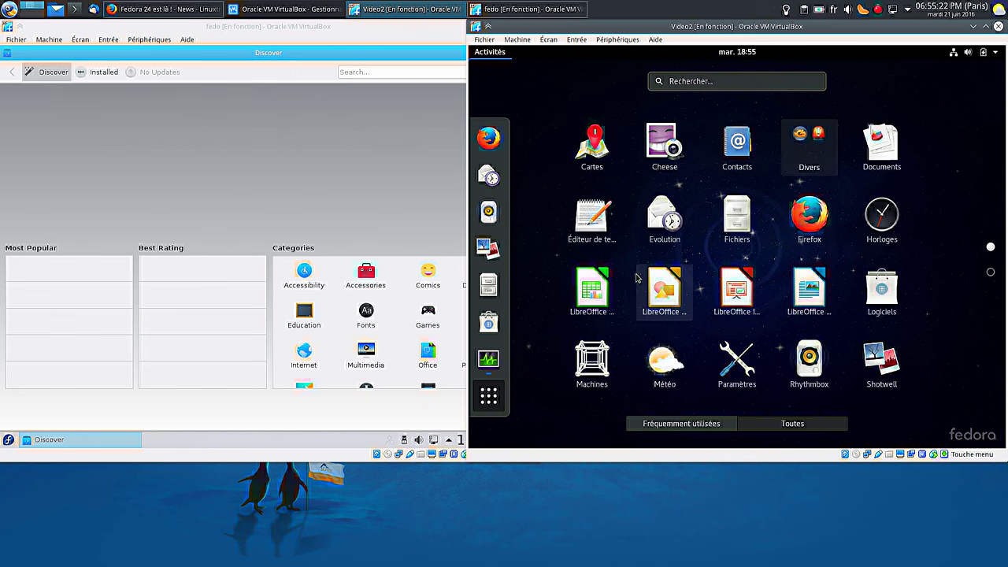
scroll(646, 284, down, 1)
click(603, 160)
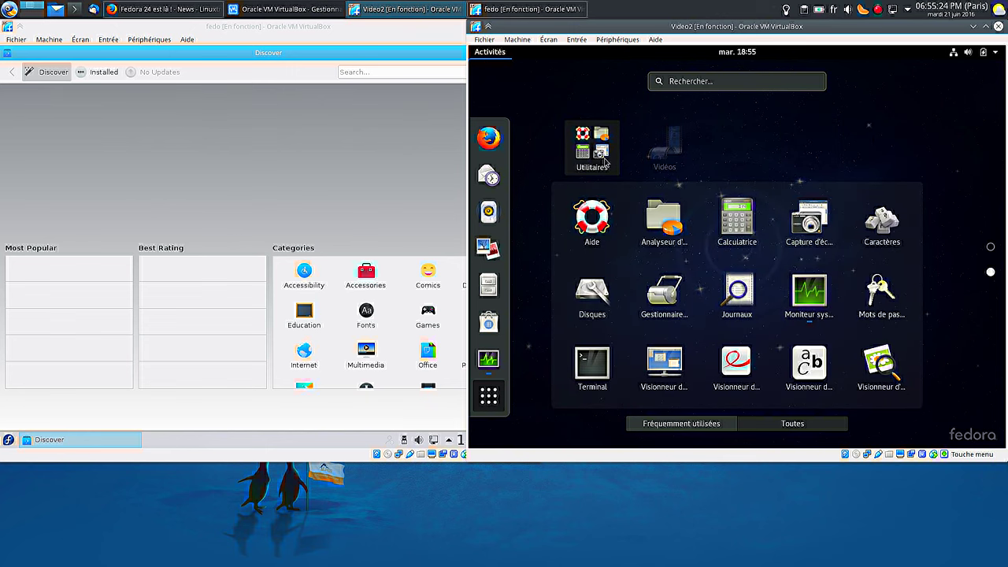
key(Escape)
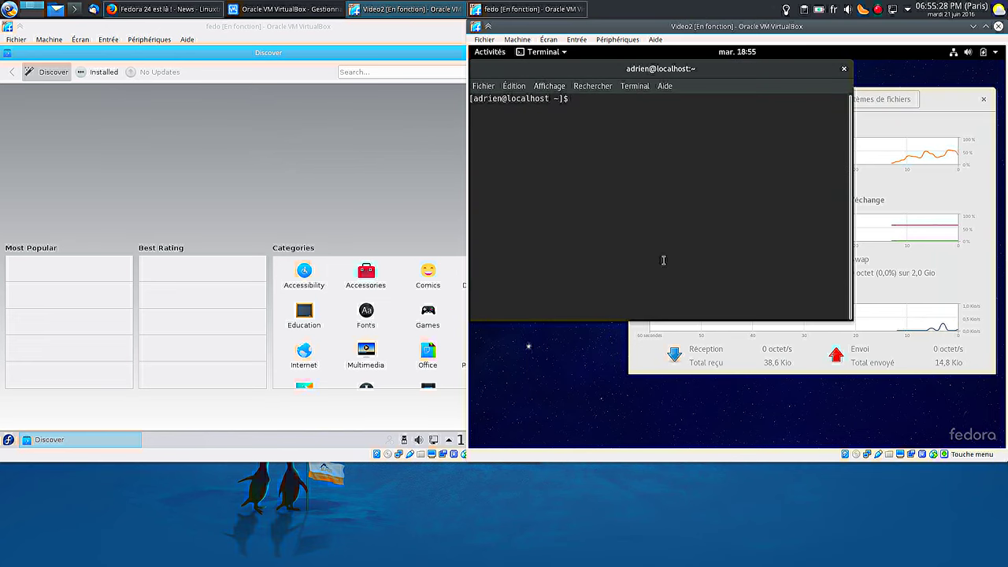
Switch to the root account in the terminal with su, entering the root password
text(su)
key(Return)
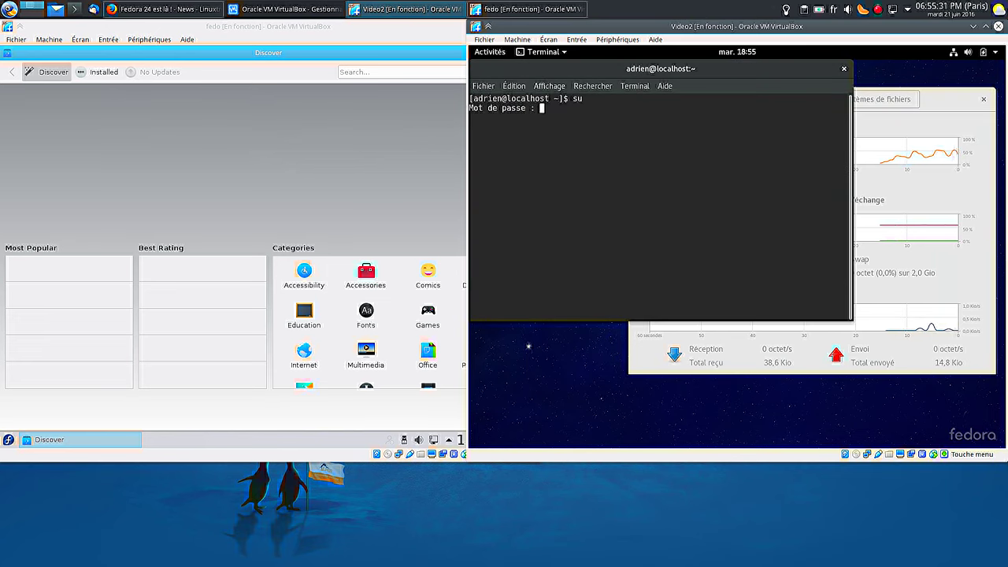
key(Return)
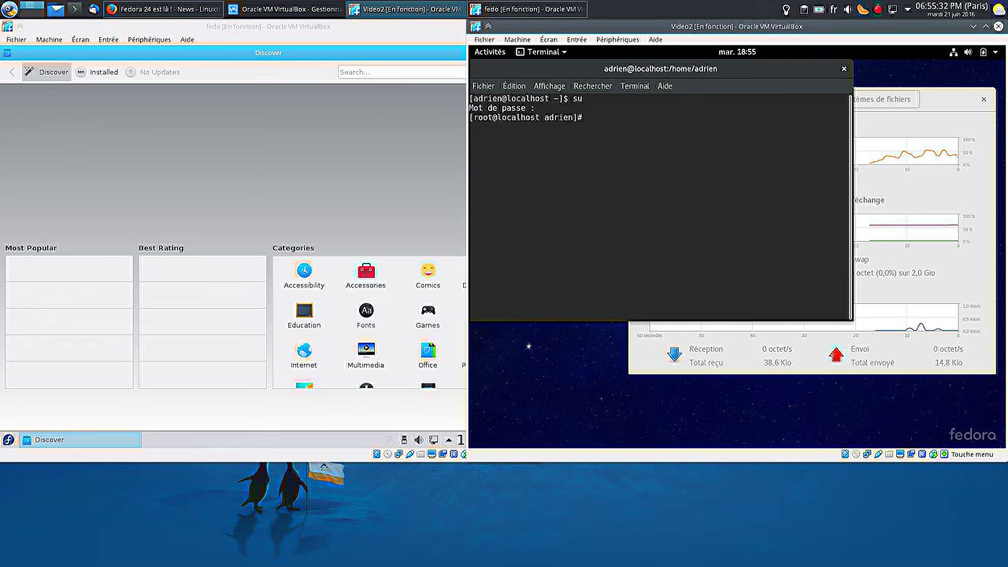
Stop the libvirtd service with systemctl stop libvirtd and bring Moniteur système forward to check its resource graphs
text(systemc)
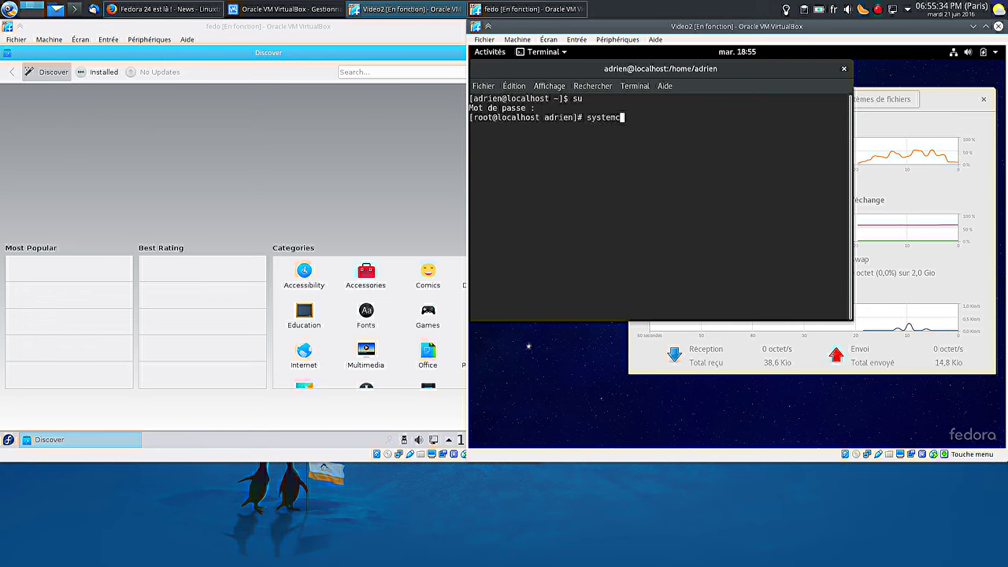
text(tl stop )
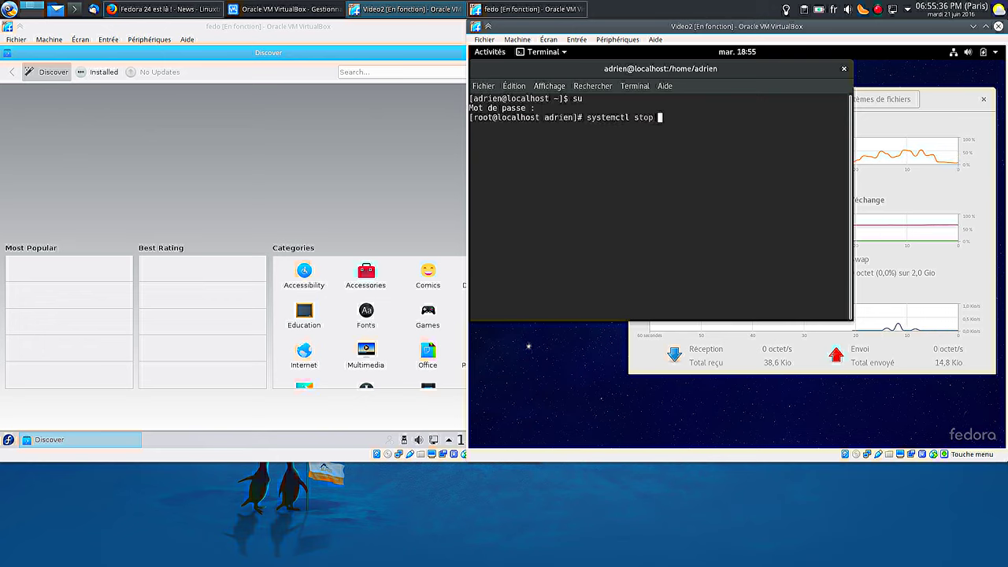
text(libvirtd)
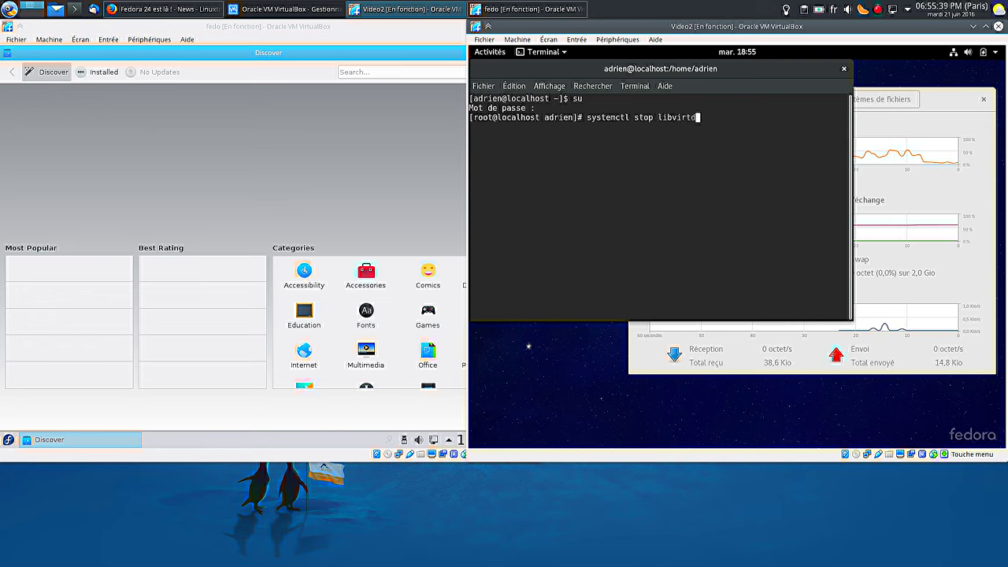
key(Return)
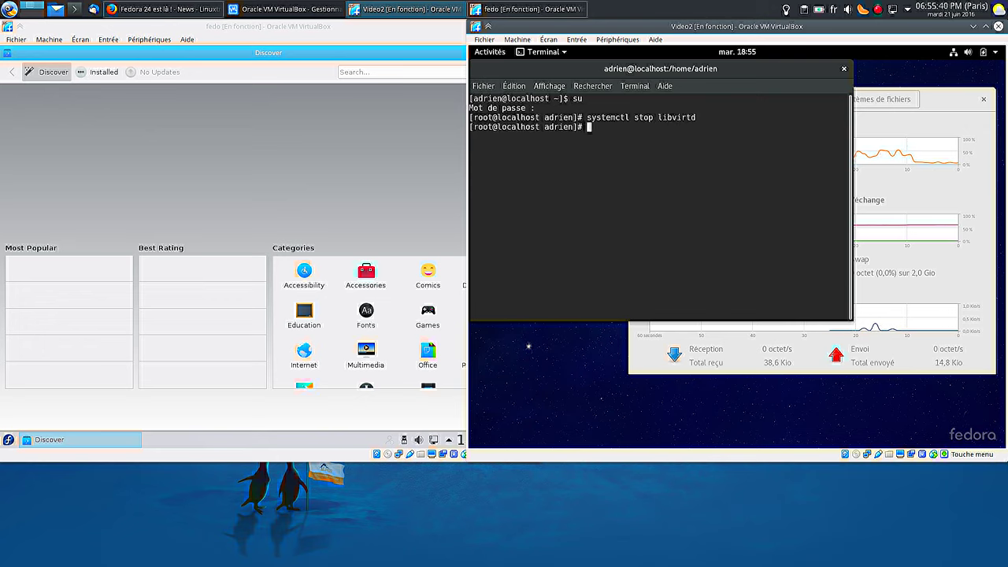
click(936, 111)
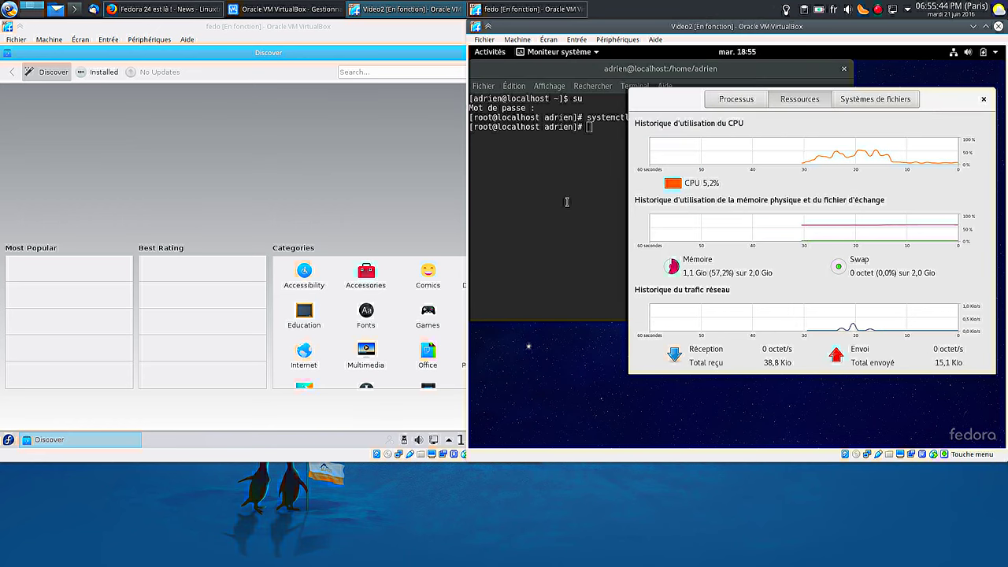
Recall the previous terminal command, change it to systemctl disable libvirtd and run it
click(566, 201)
key(Up)
key(Left)
key(Left)
key(Left)
key(Left)
key(Left)
key(Left)
key(Left)
key(Left)
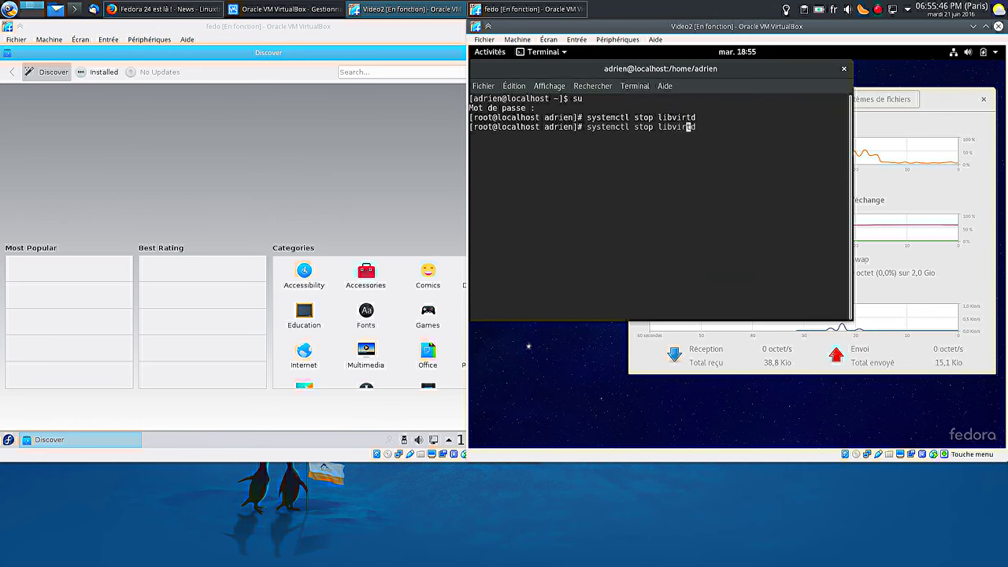
key(BackSpace)
key(BackSpace)
key(BackSpace)
key(BackSpace)
key(BackSpace)
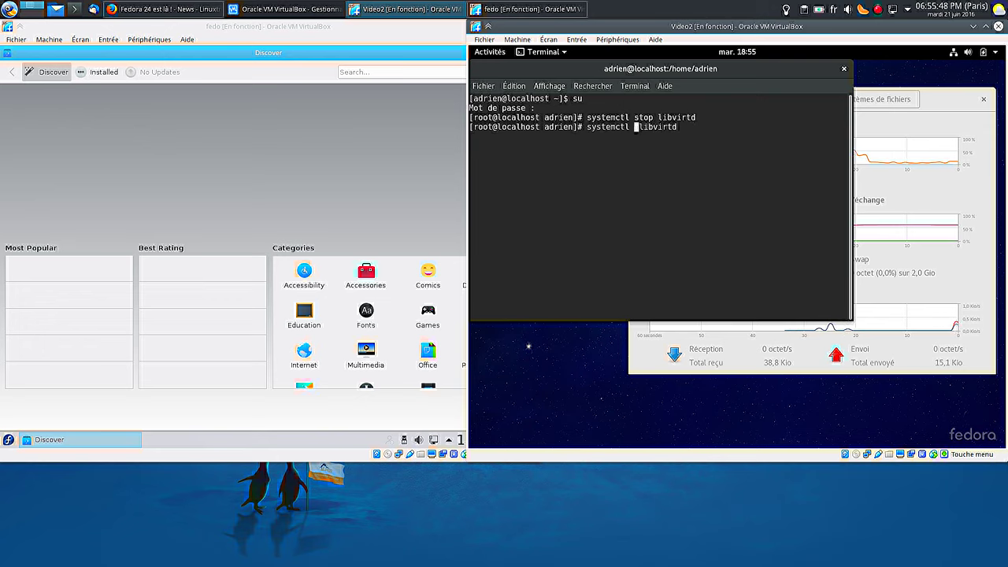
text(disa)
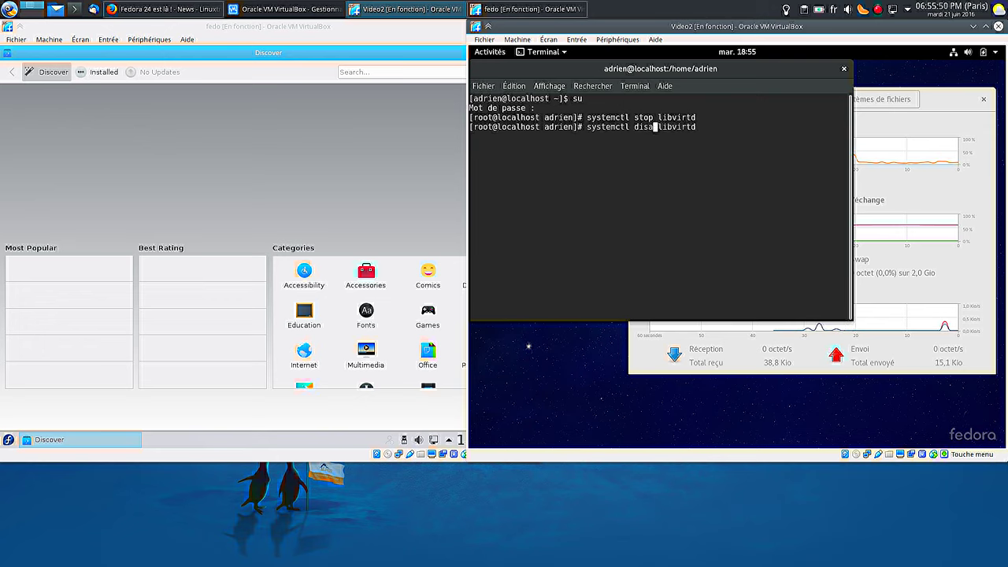
text(ble)
key(Return)
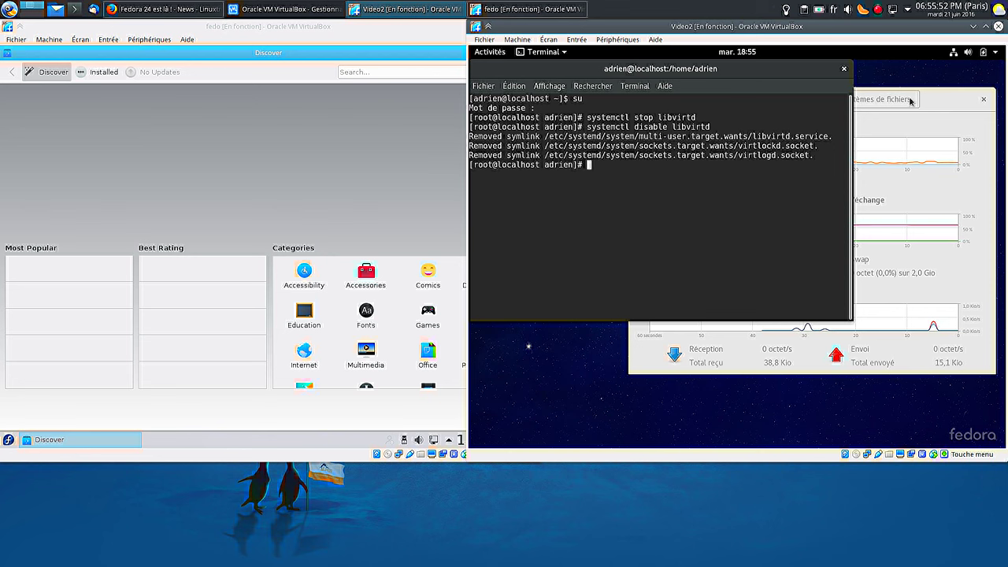
Show the process list in Moniteur système sorted by memory use, largest first
click(932, 326)
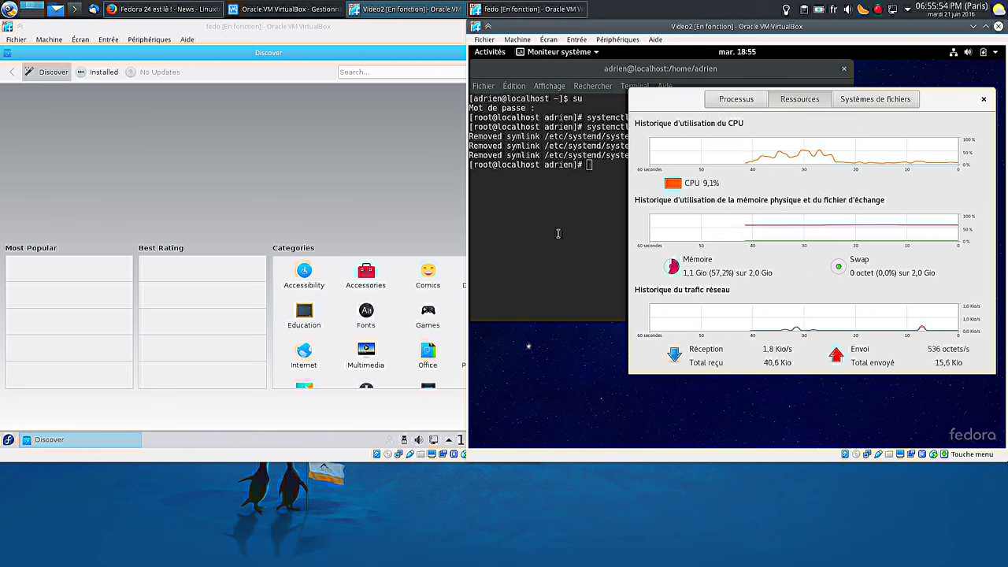
click(735, 100)
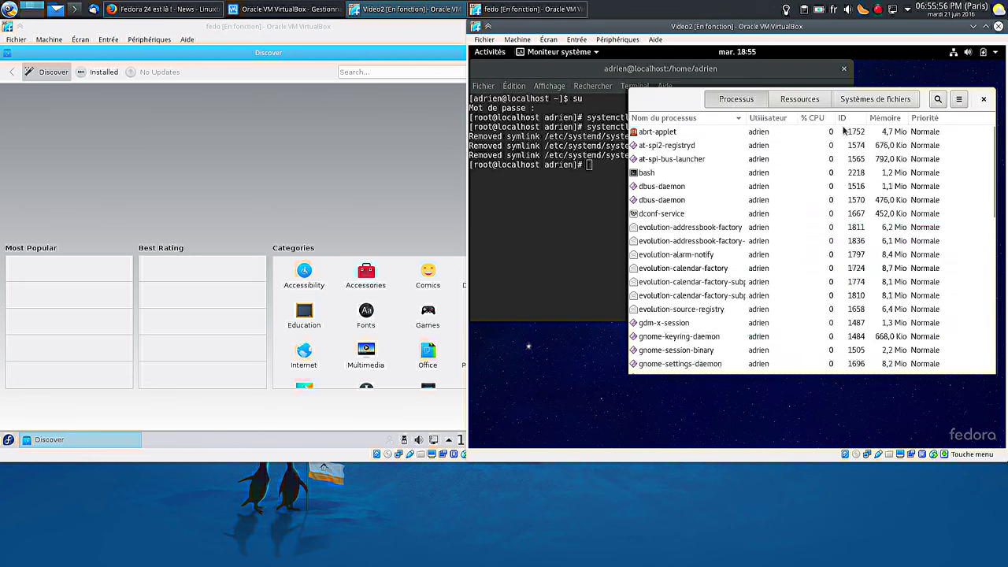
click(887, 118)
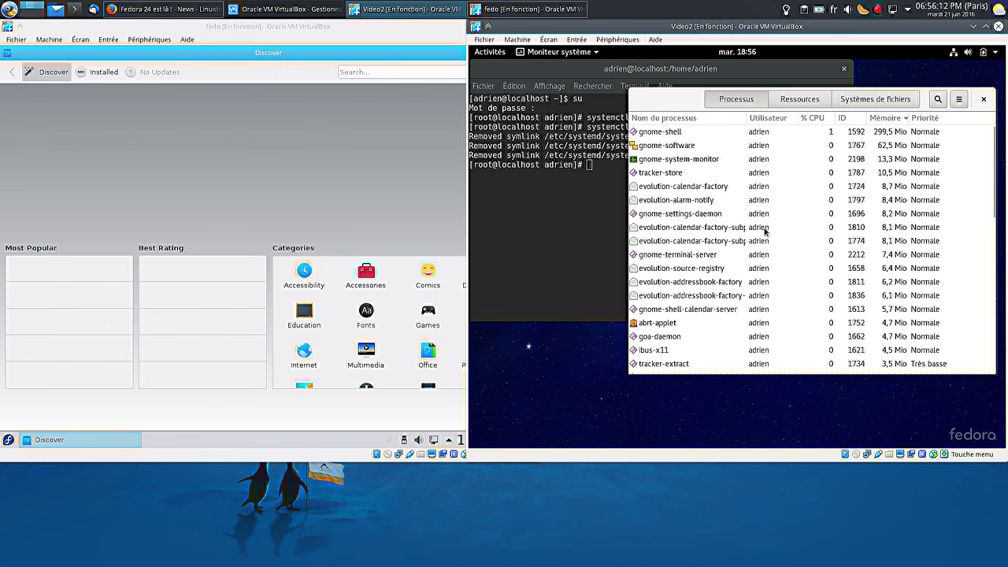
View the resource graphs and mounted file systems in Moniteur système, and close it
click(790, 99)
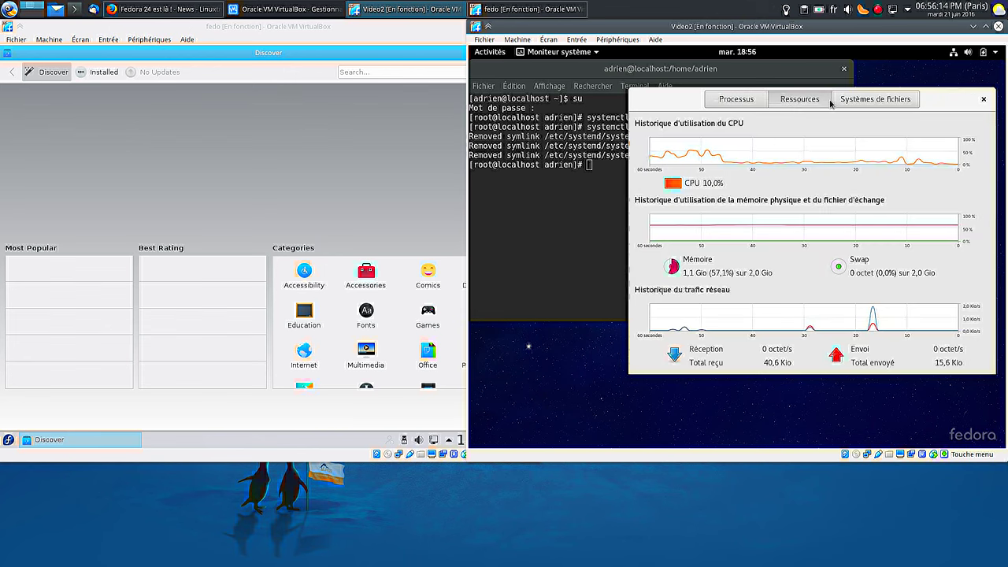
click(862, 107)
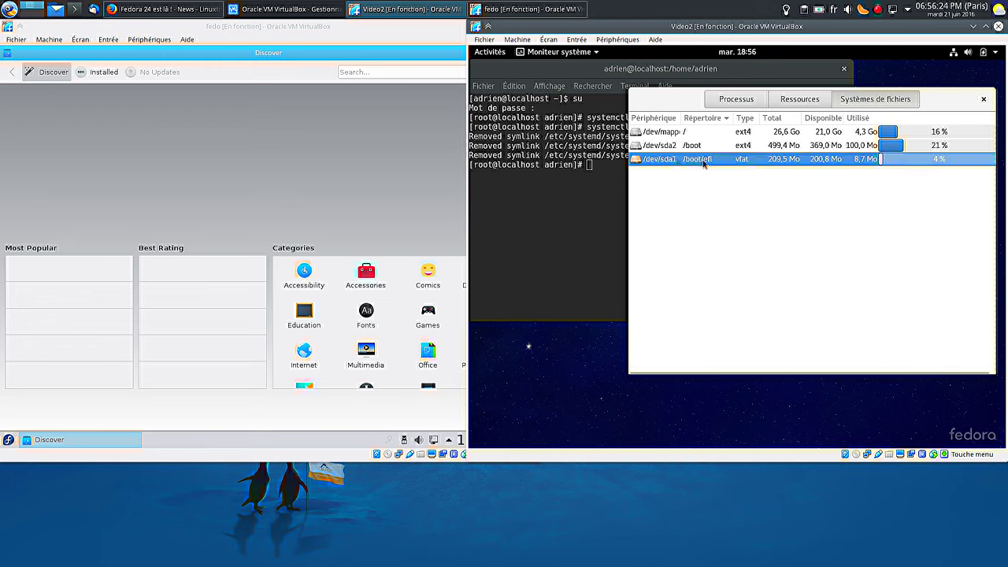
click(983, 100)
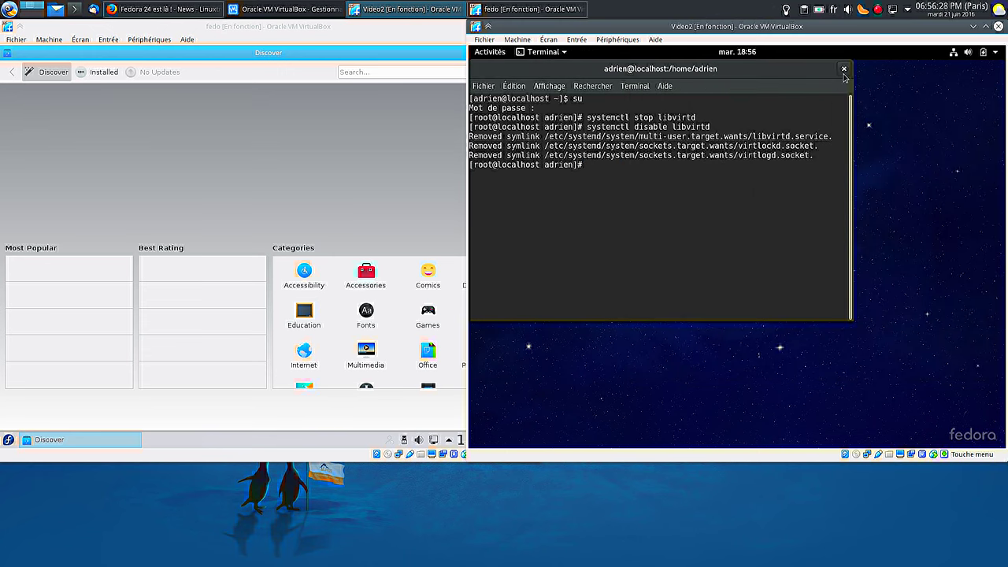
Ask to close the Video2 terminal, and power off the fedo virtual machine
click(843, 69)
click(320, 33)
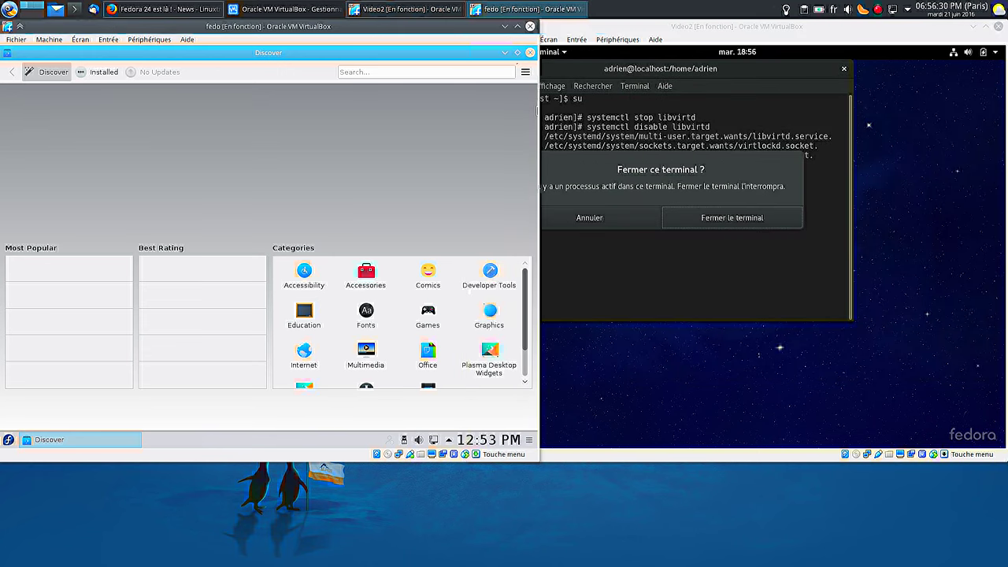
click(530, 26)
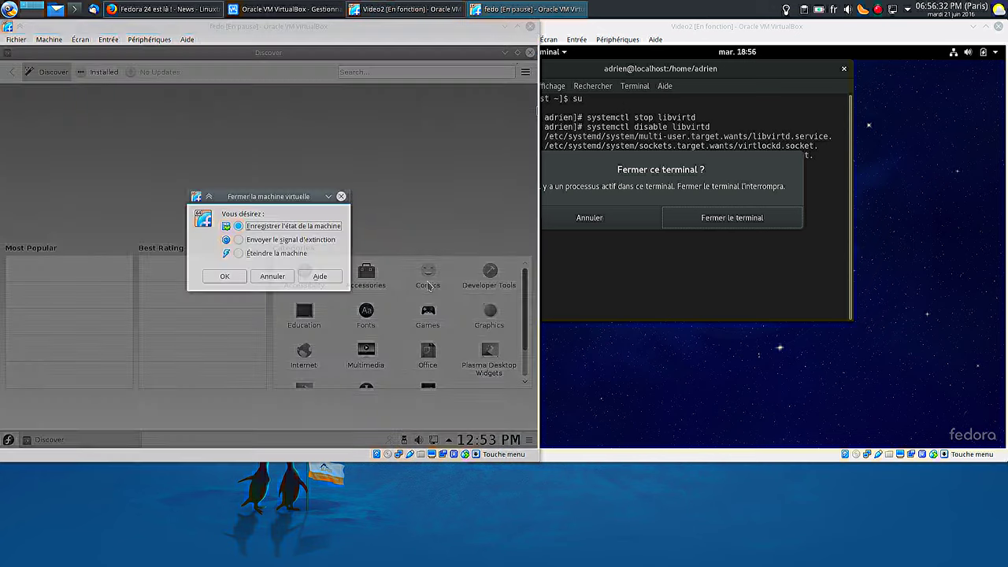
click(247, 255)
click(224, 276)
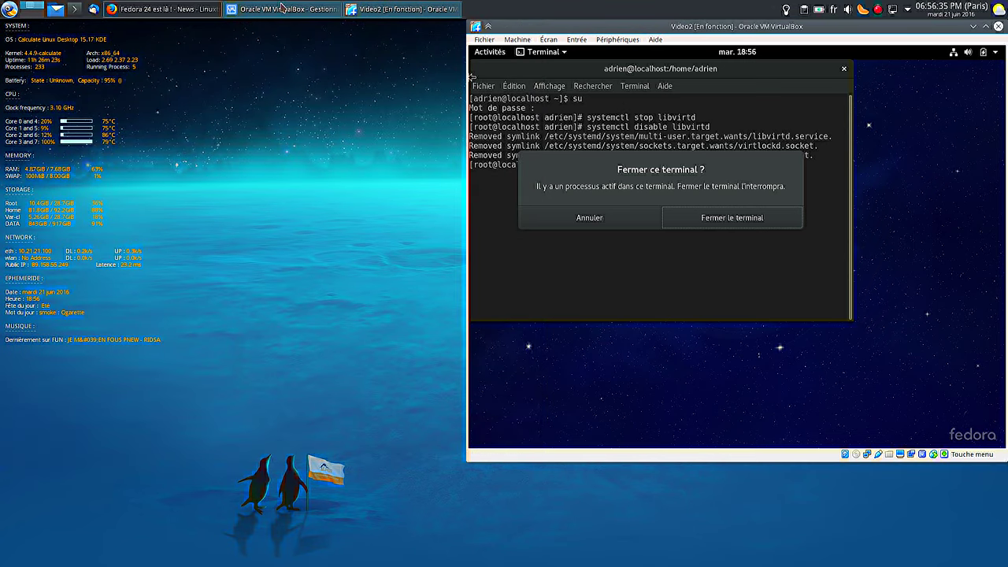
Delete the fedo virtual machine in the VirtualBox manager and move the manager window off the Video2 terminal
click(282, 8)
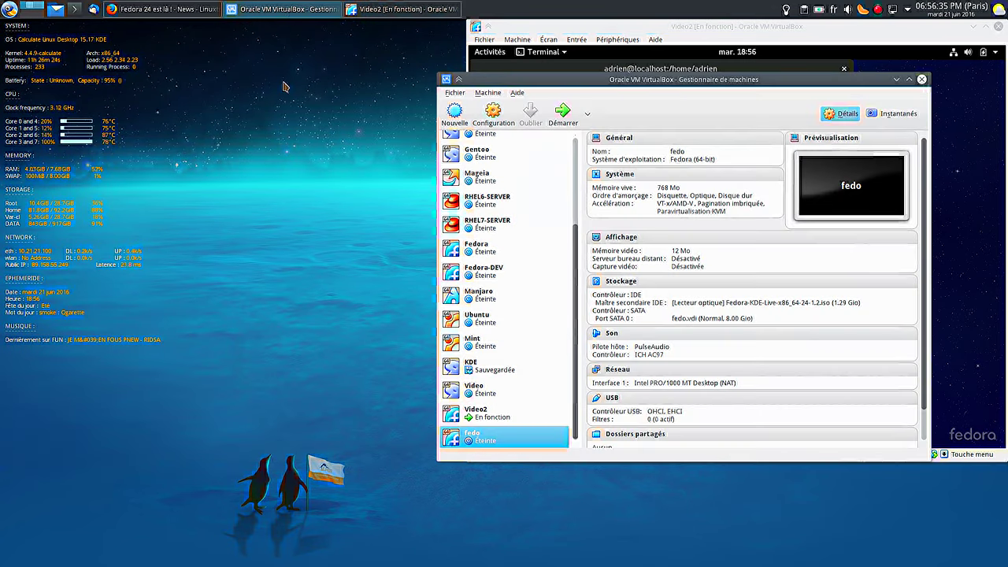
right_click(507, 434)
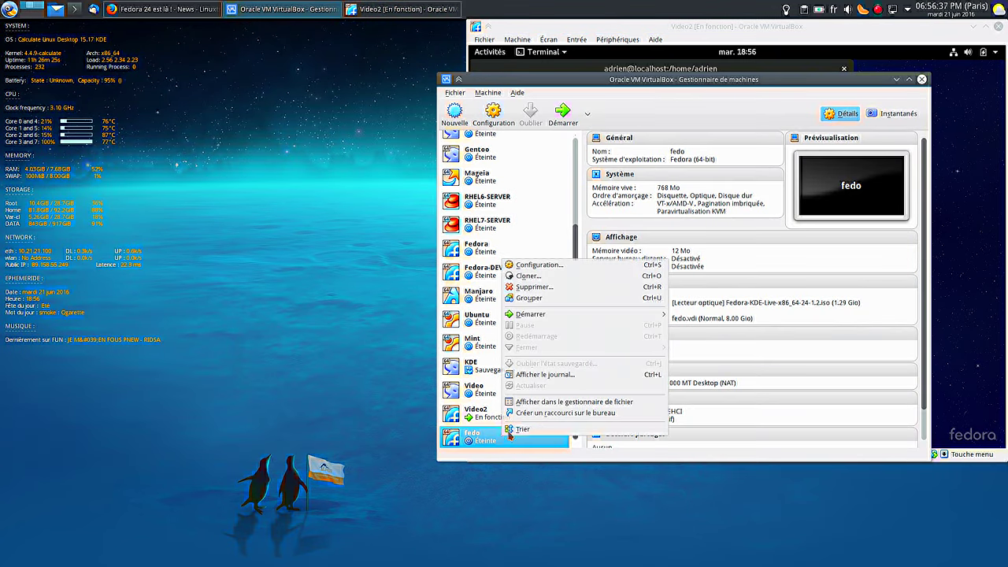
click(547, 289)
click(634, 325)
drag(569, 80, 164, 68)
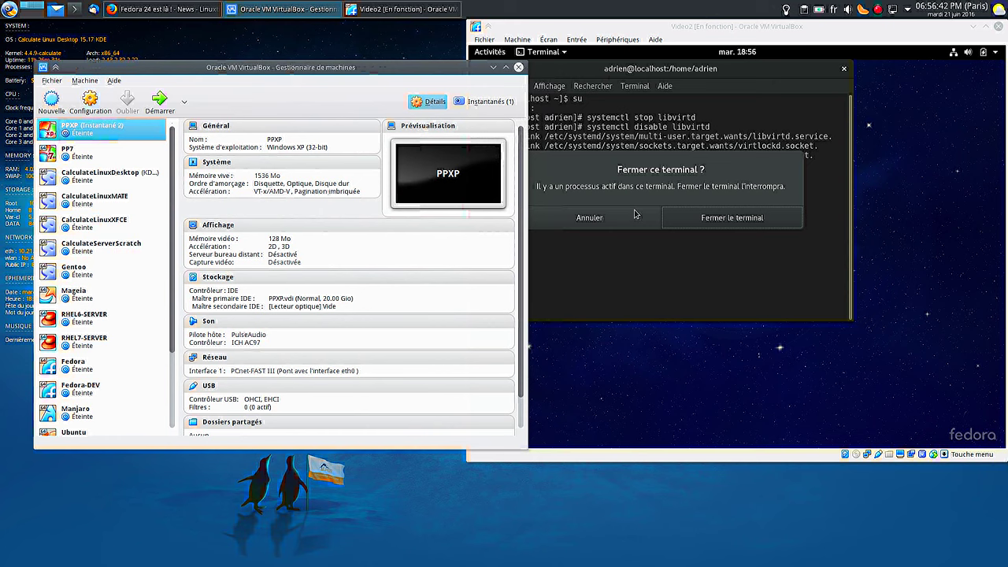
Return to the Video2 window and cancel closing the terminal
click(646, 166)
click(588, 218)
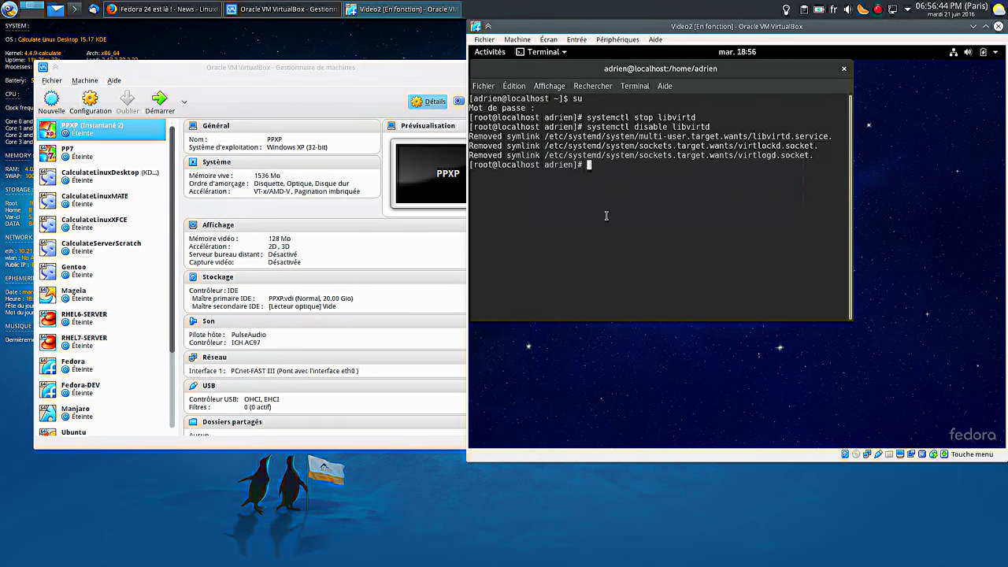
View the frequently used applications in the Fedora application overview, and return to the open terminal
click(491, 53)
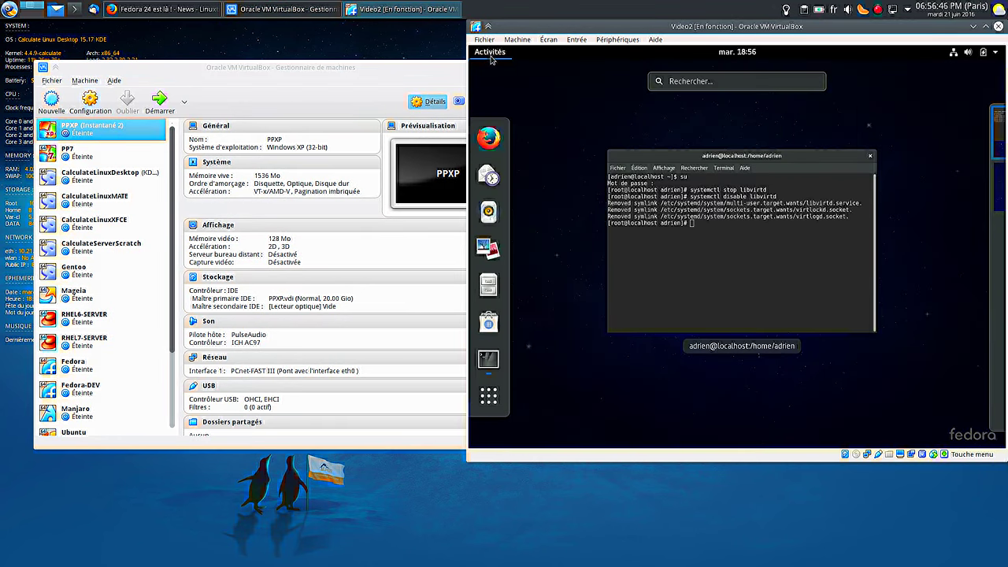
click(492, 394)
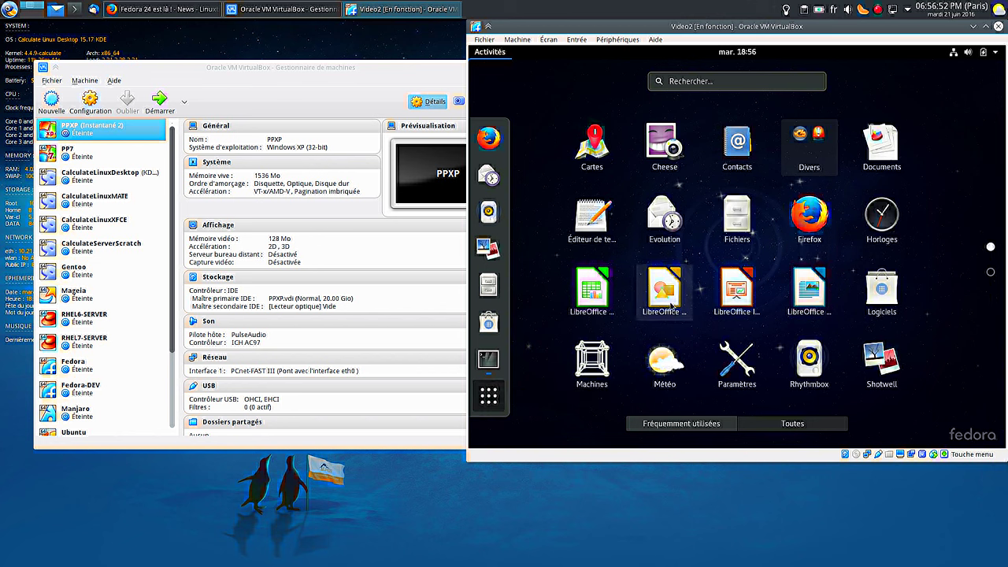
click(488, 359)
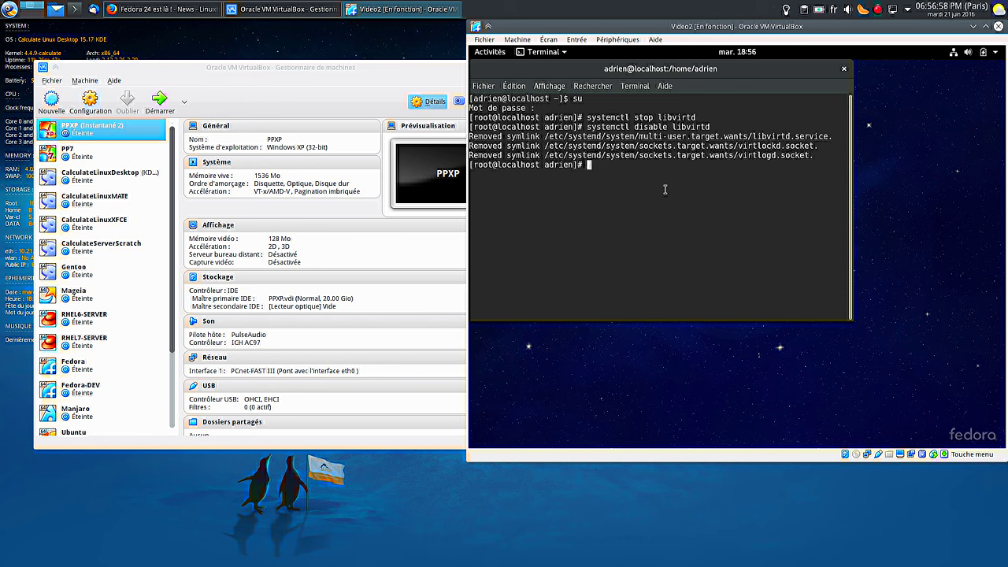
Install the French LibreOffice language pack as root with dnf install libreoffice-langpack-fr, and accept the transaction with o
text(dnf install lib)
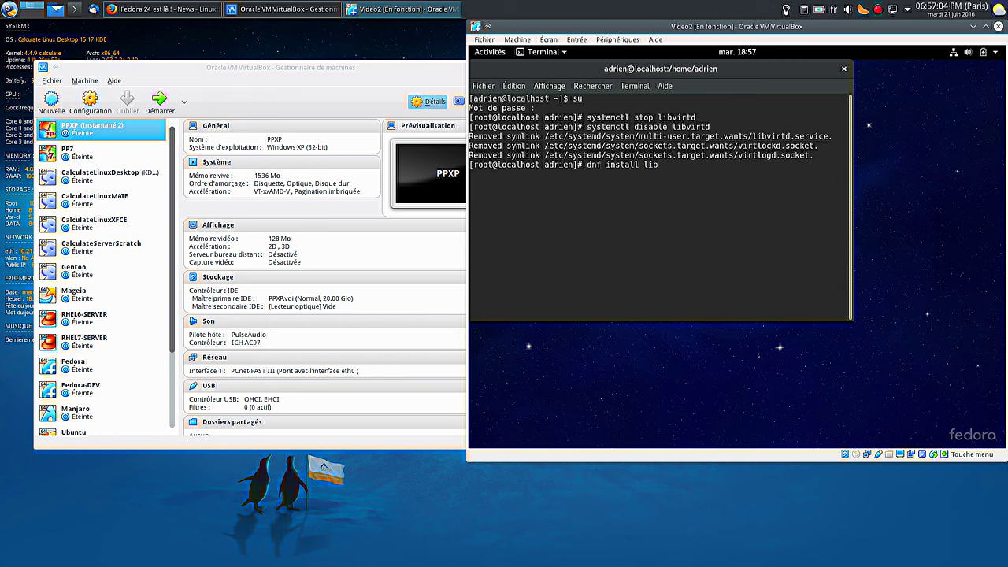
text(reoffice-langpa)
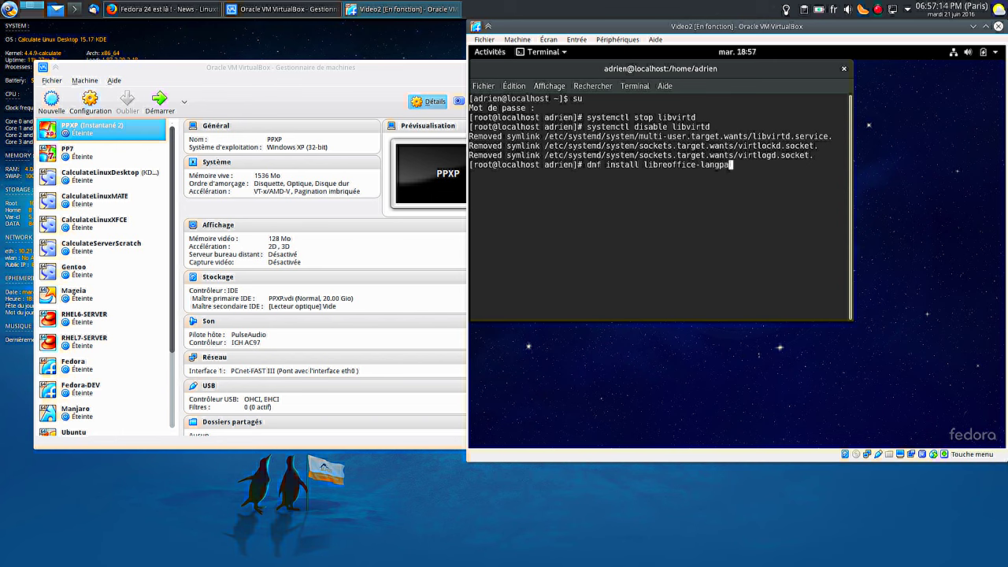
text(ck-fr)
key(Return)
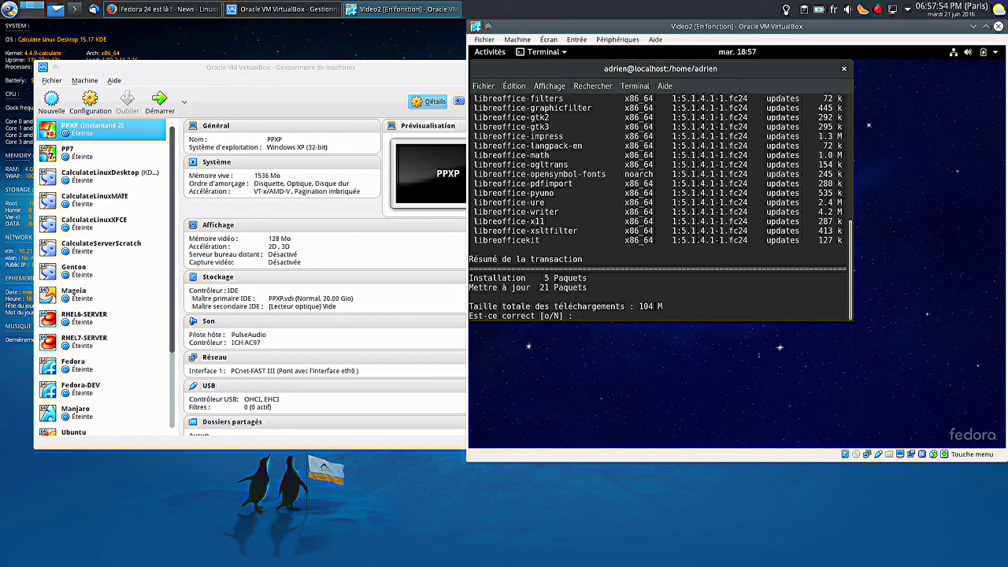
text(o)
key(Return)
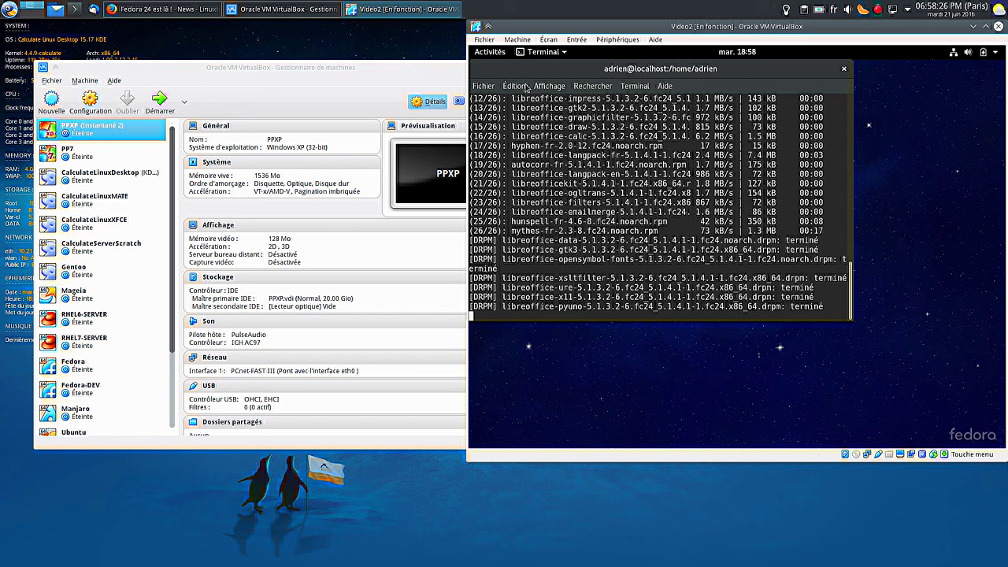
Close the VirtualBox manager window and move the Video2 machine window towards the middle of the desktop
click(455, 77)
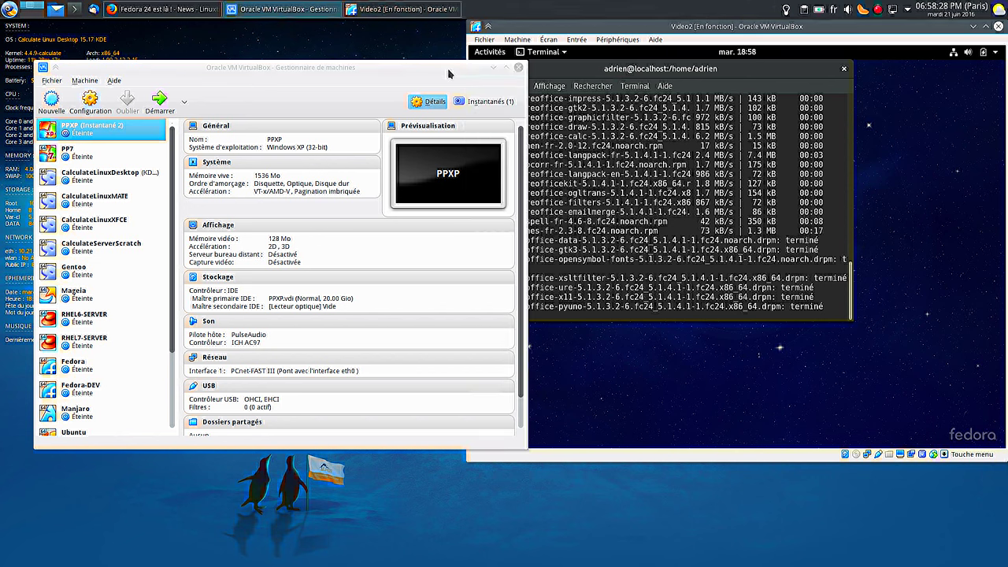
click(519, 68)
drag(569, 29, 445, 38)
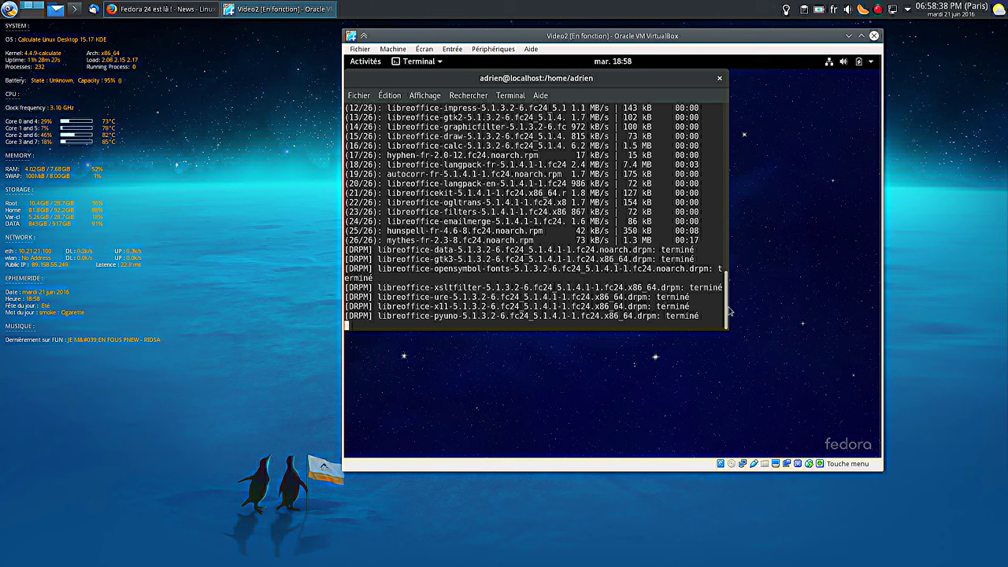
Examine dnf's delta RPM output in the terminal, highlighting the libreoffice-data package name and reviewing the download lines
mouse_move(728, 311)
mouse_down()
mouse_move(725, 236)
mouse_move(731, 331)
mouse_up()
drag(380, 250, 651, 250)
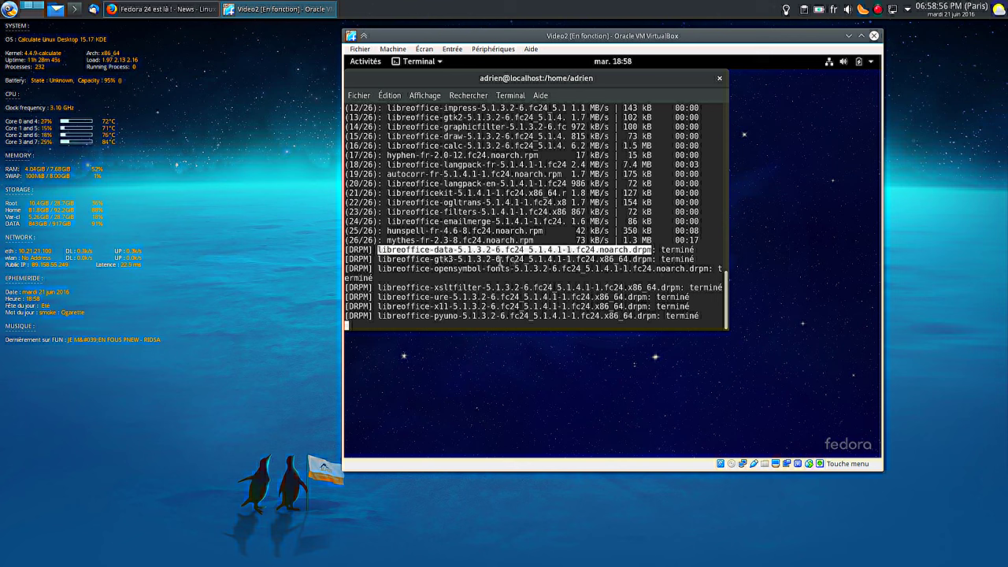
click(426, 249)
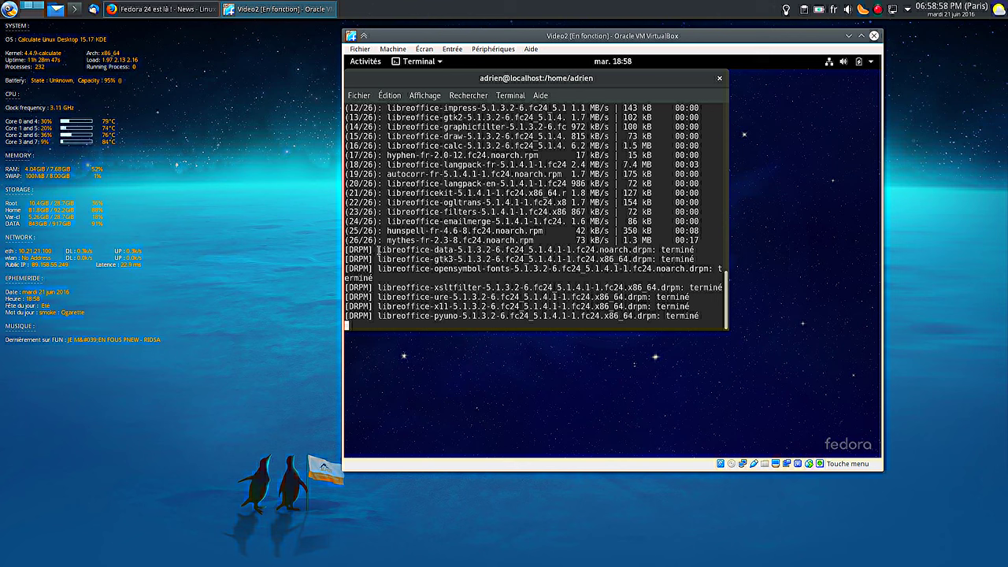
drag(378, 249, 567, 250)
click(459, 249)
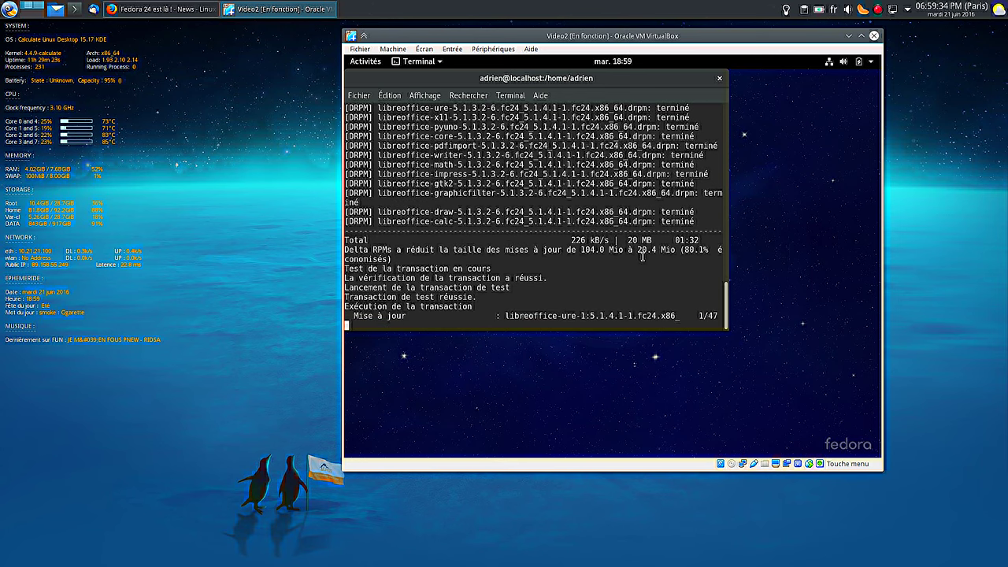
scroll(727, 307, up, 1)
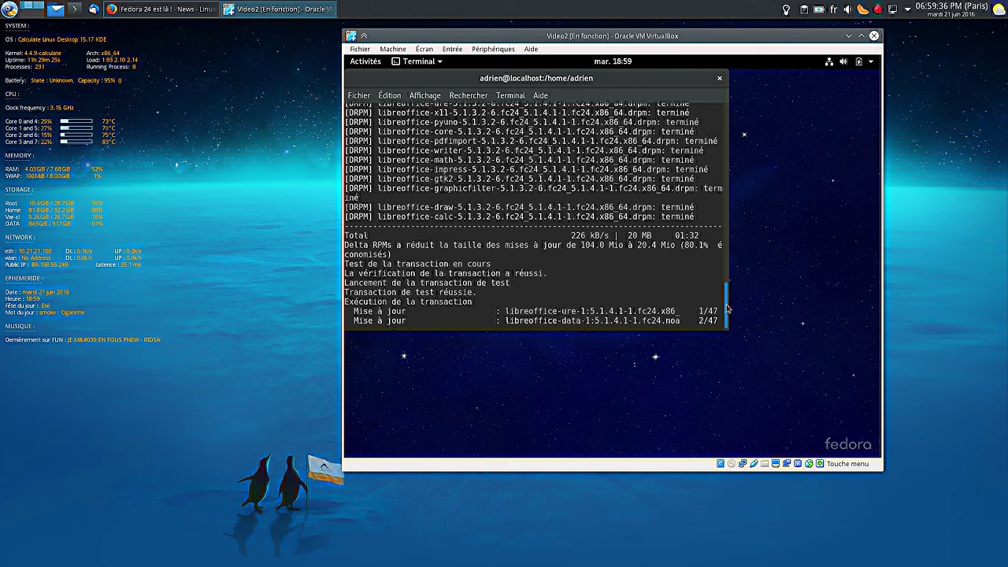